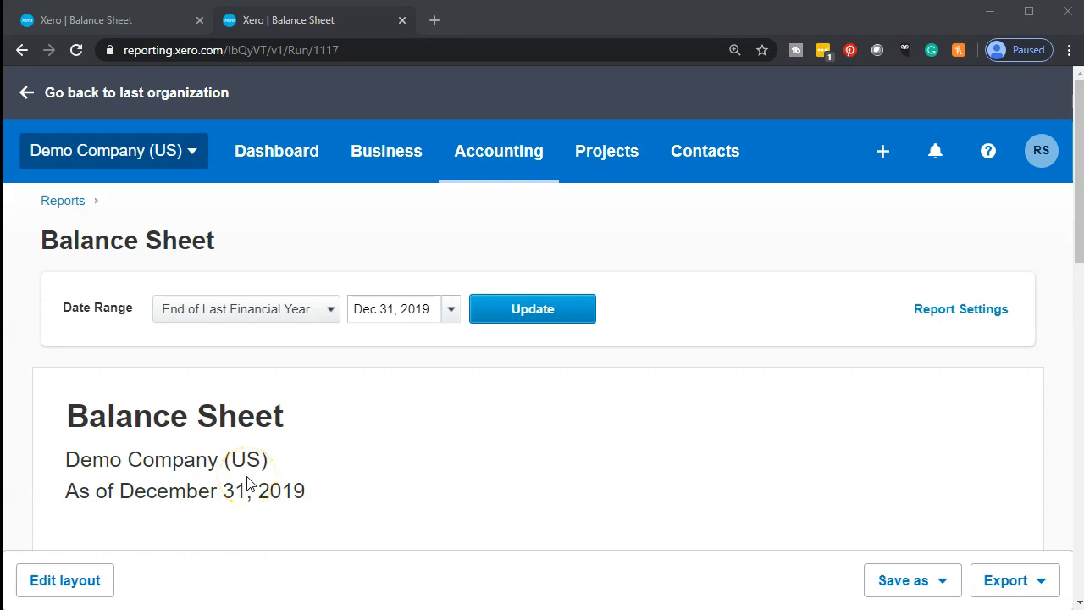
Step: Review the assets and current liabilities on the balance sheet as of December 31, 2019
{"action": "scroll", "coordinate": [247, 482], "scroll_direction": "down", "scroll_amount": 5}
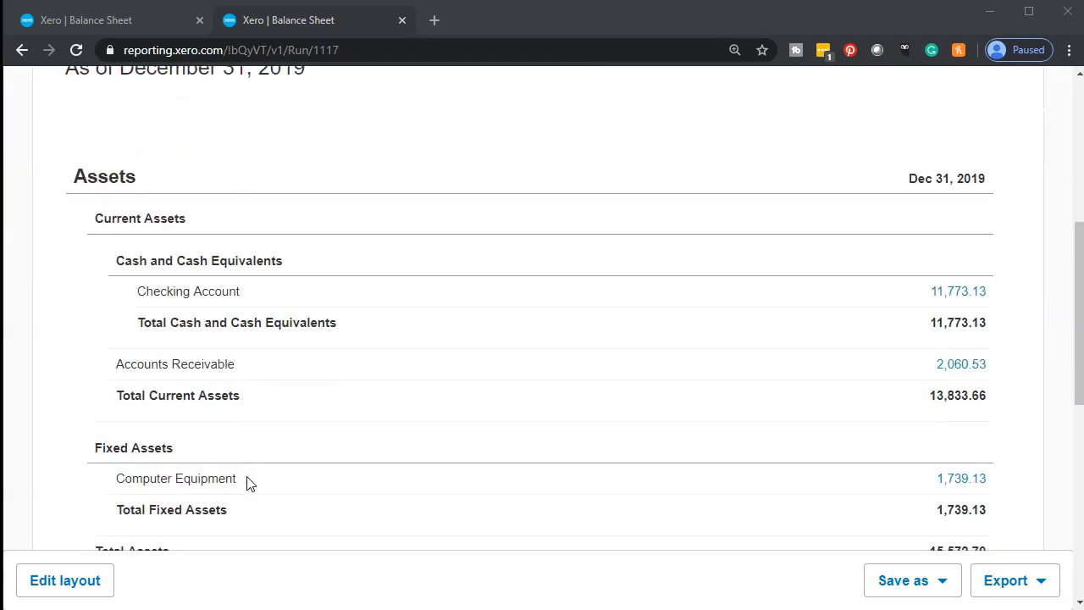
{"action": "scroll", "coordinate": [247, 483], "scroll_direction": "down", "scroll_amount": 1}
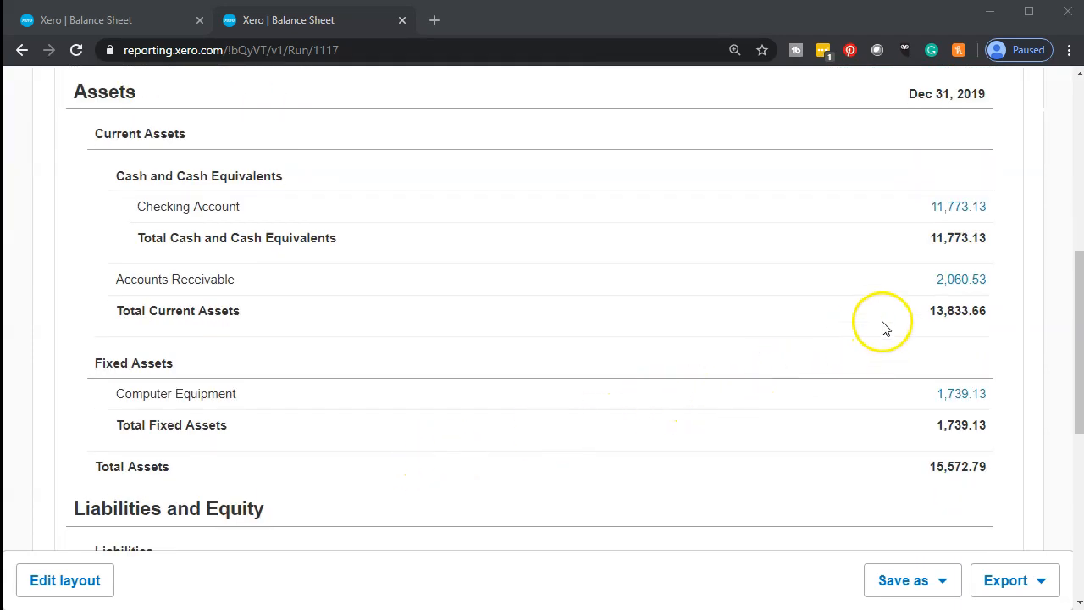
{"action": "scroll", "coordinate": [908, 317], "scroll_direction": "down", "scroll_amount": 3}
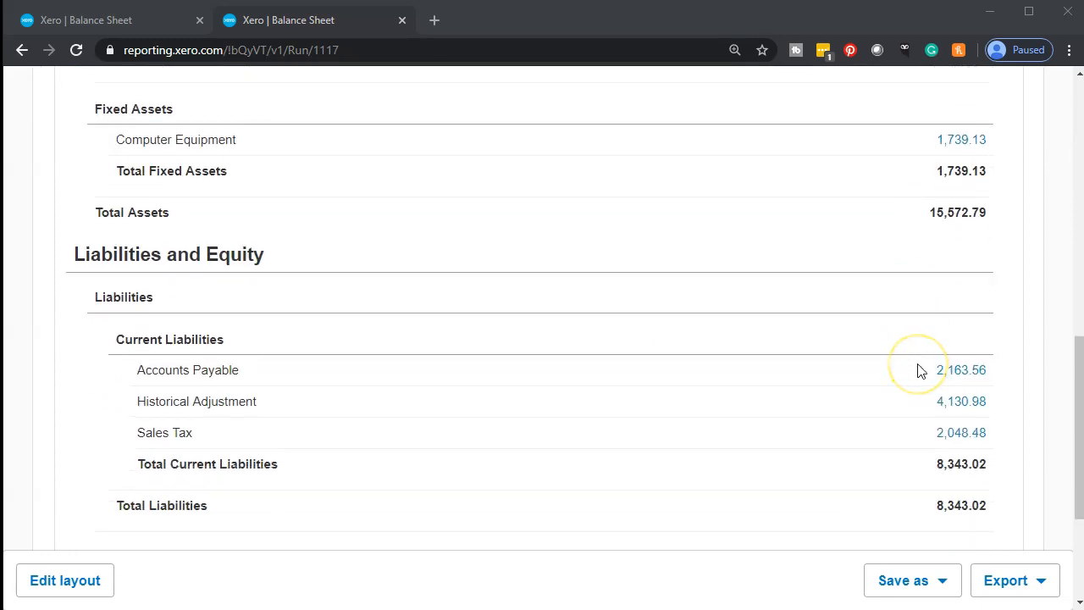
{"action": "scroll", "coordinate": [921, 371], "scroll_direction": "up", "scroll_amount": 2}
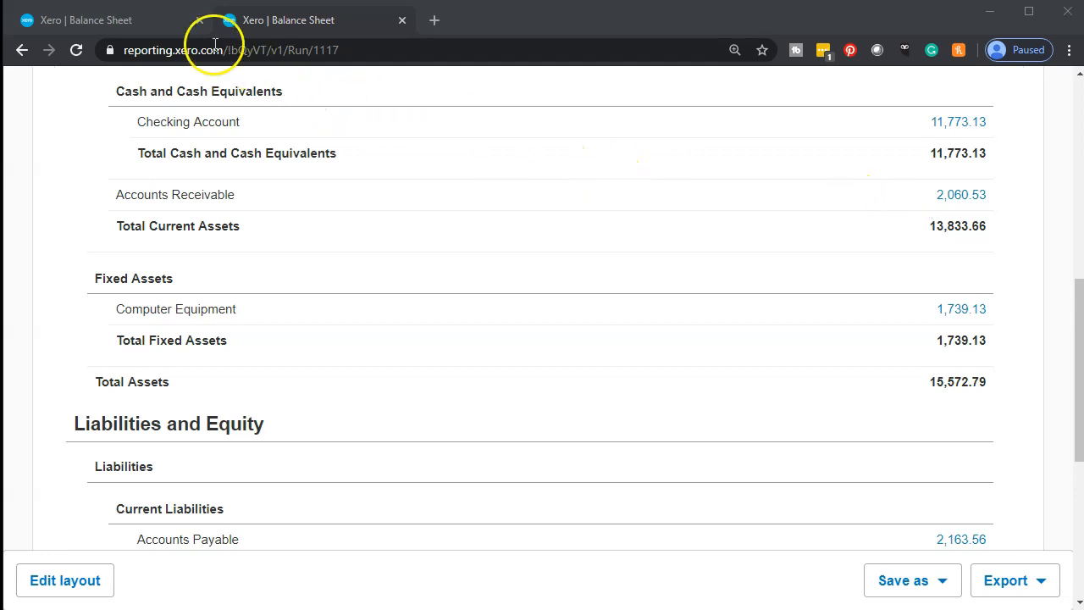
Step: Open the Aged Receivables Summary report in place of the other open balance sheet
{"action": "left_click", "coordinate": [143, 23]}
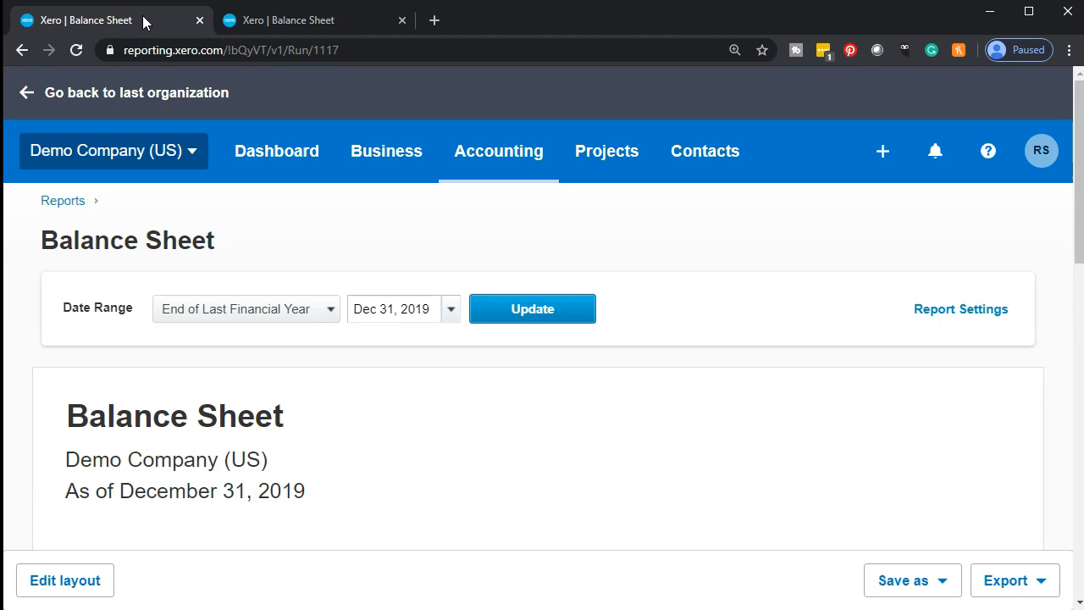
{"action": "left_click", "coordinate": [484, 170]}
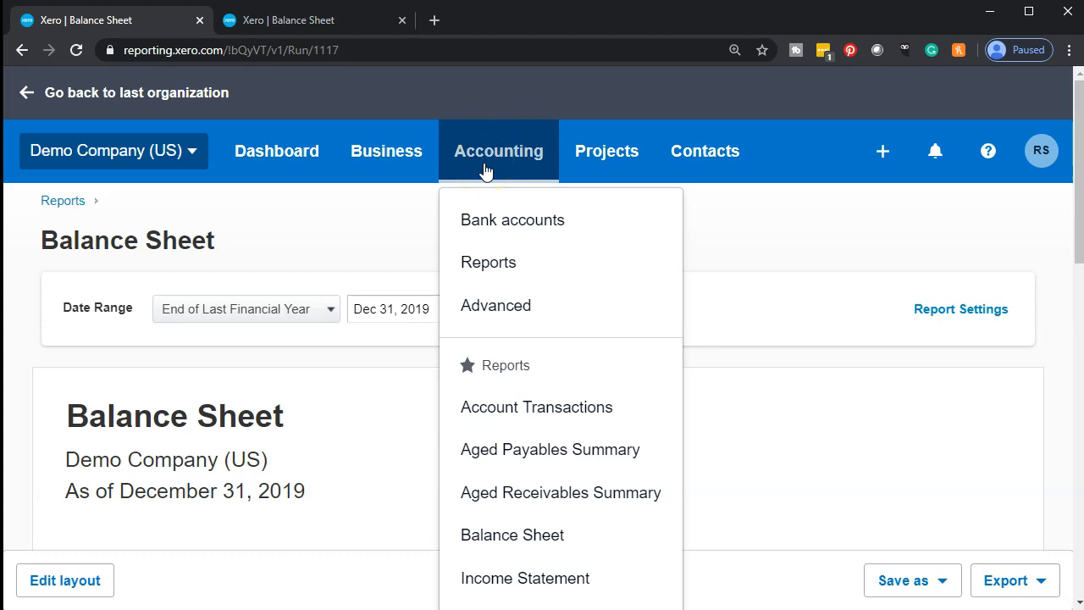
{"action": "left_click", "coordinate": [546, 280]}
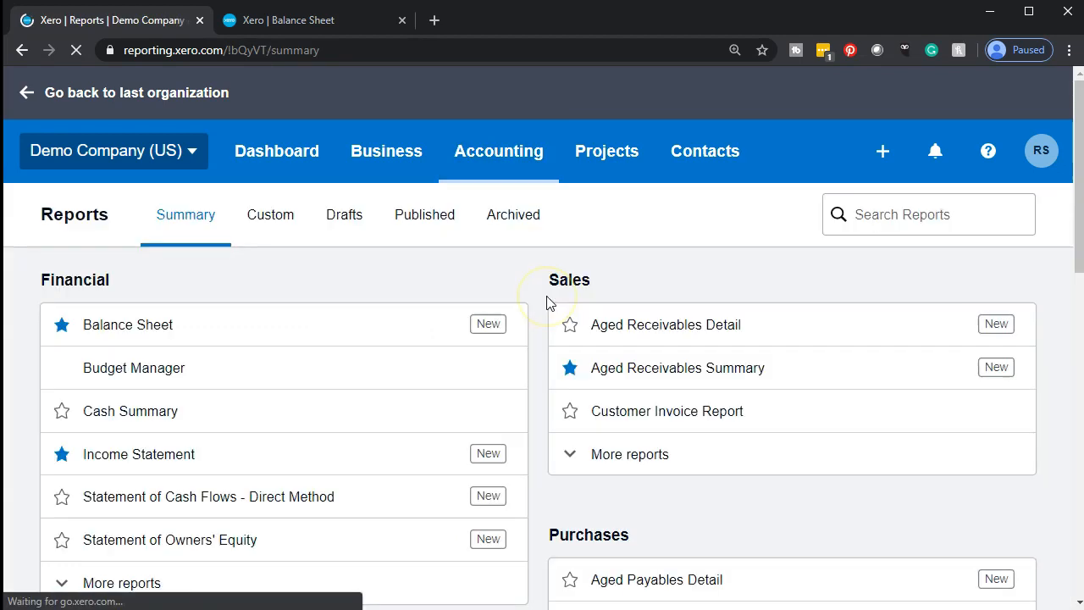
{"action": "scroll", "coordinate": [542, 314], "scroll_direction": "down", "scroll_amount": 1}
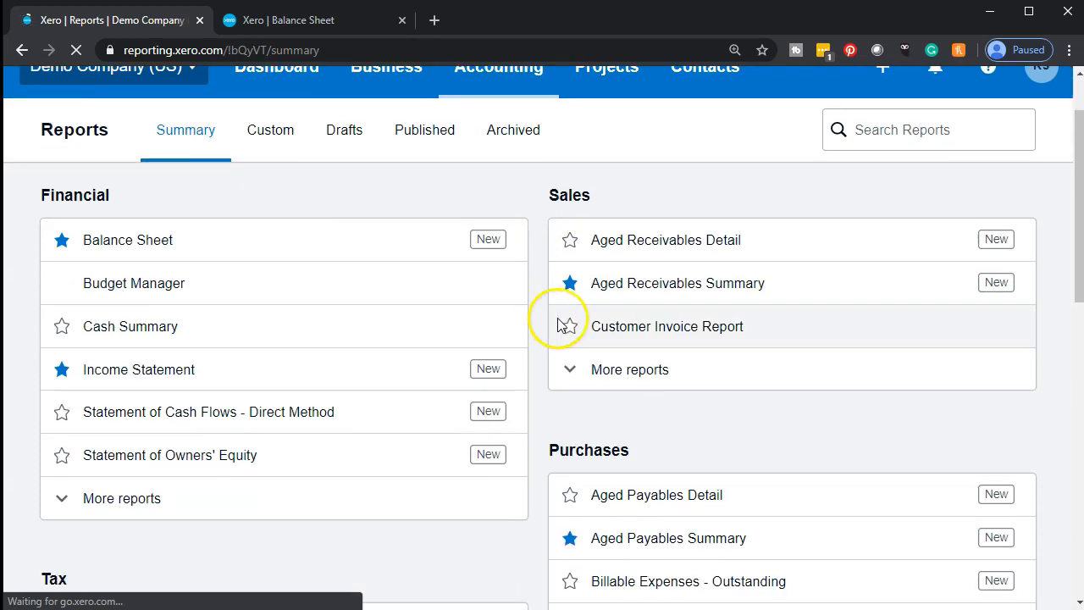
{"action": "left_click", "coordinate": [627, 304]}
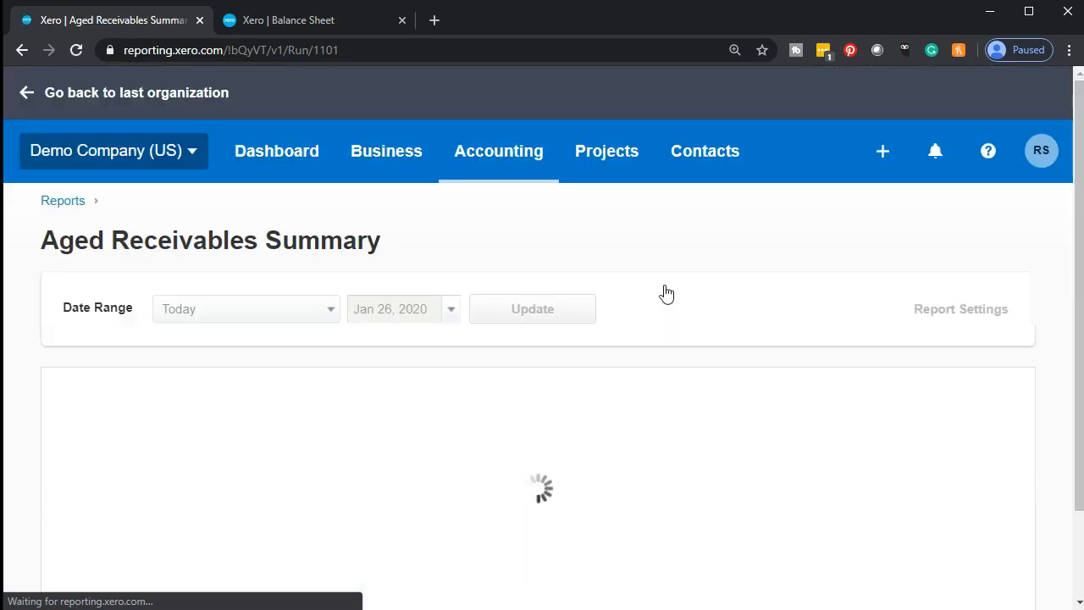
Step: Run the Aged Receivables Summary for the End of Last Financial Year date range
{"action": "scroll", "coordinate": [665, 294], "scroll_direction": "down", "scroll_amount": 1}
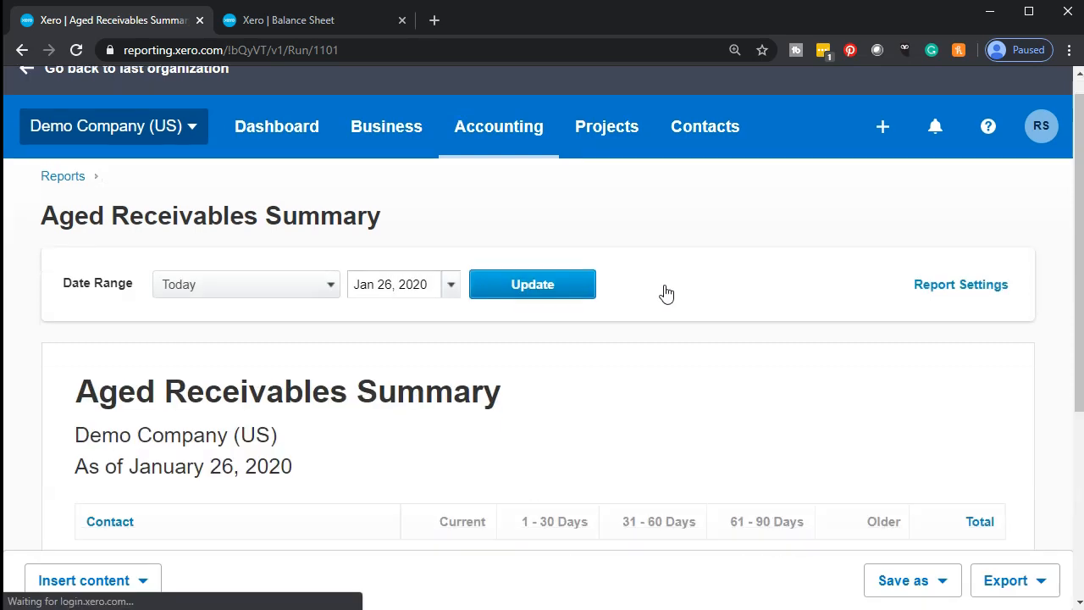
{"action": "left_click", "coordinate": [330, 228]}
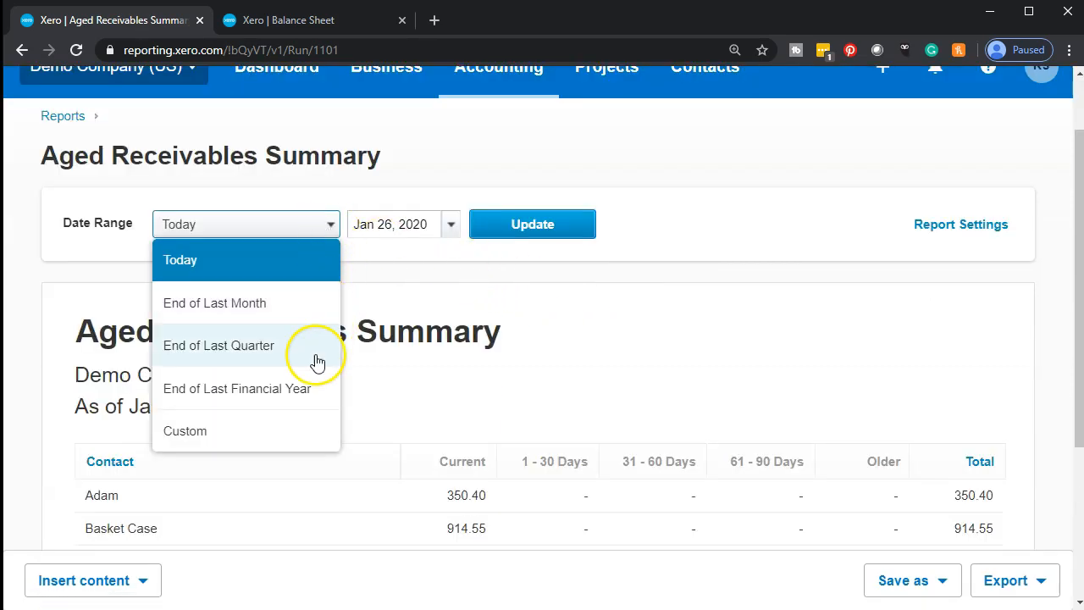
{"action": "left_click", "coordinate": [305, 397]}
{"action": "left_click", "coordinate": [512, 223]}
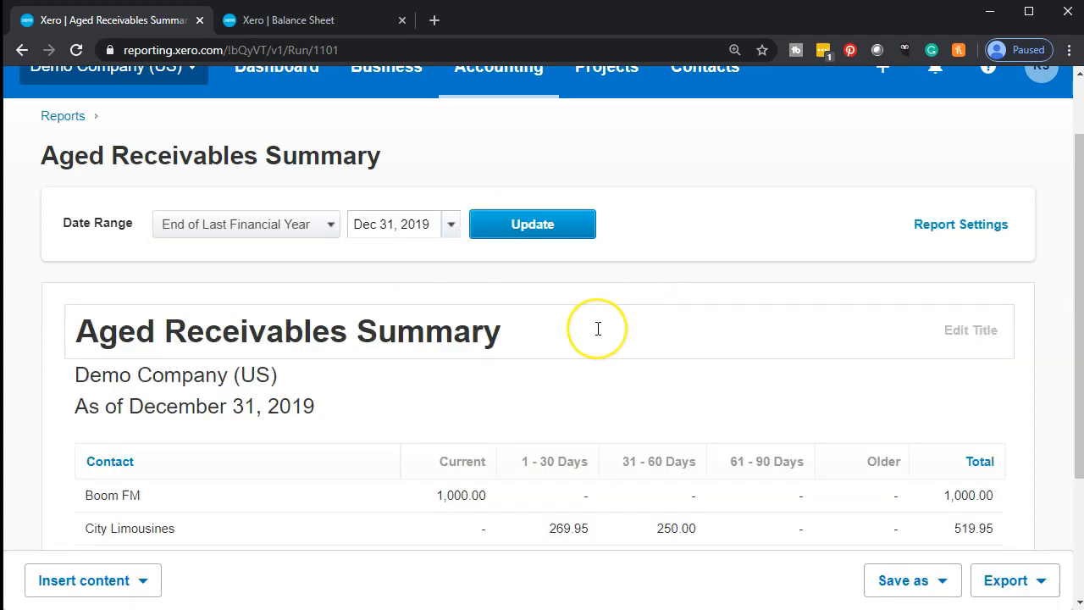
Step: Export the Aged Receivables Summary as an Excel file and open the downloaded workbook
{"action": "scroll", "coordinate": [597, 328], "scroll_direction": "down", "scroll_amount": 2}
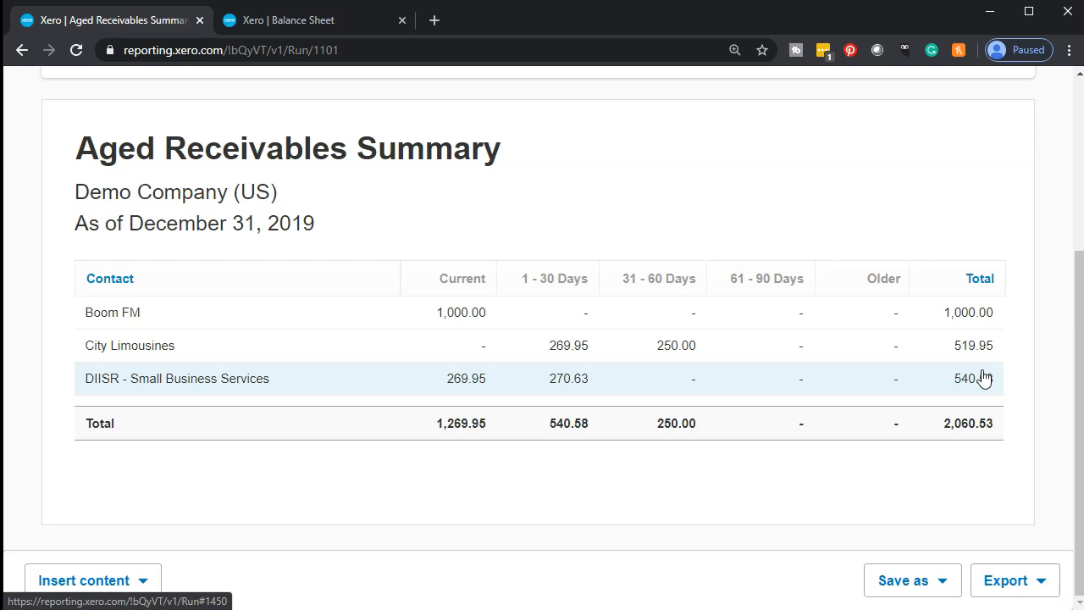
{"action": "left_click", "coordinate": [1023, 583]}
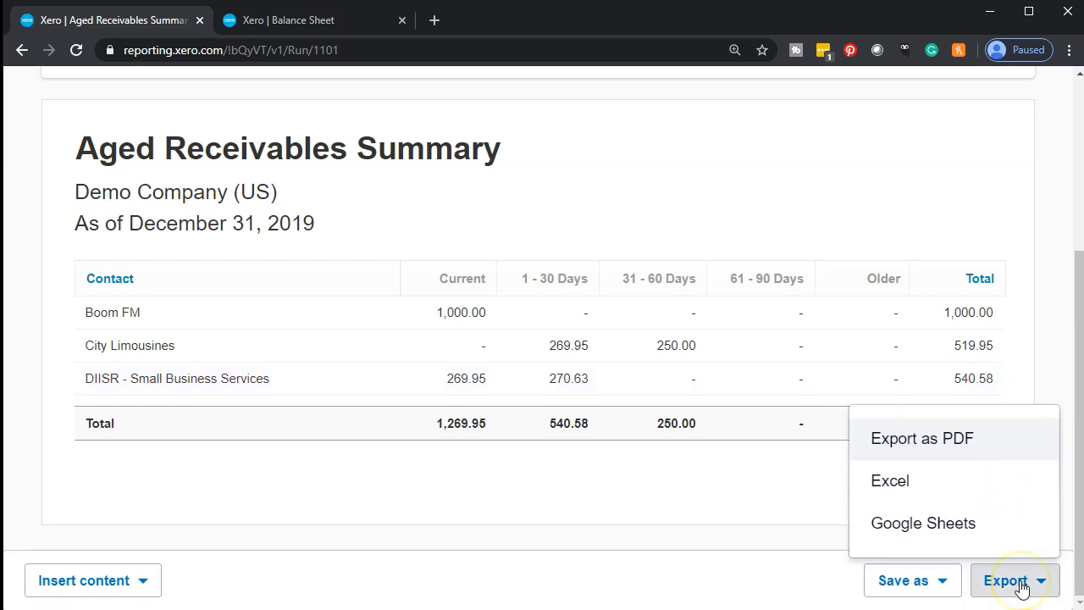
{"action": "left_click", "coordinate": [948, 485]}
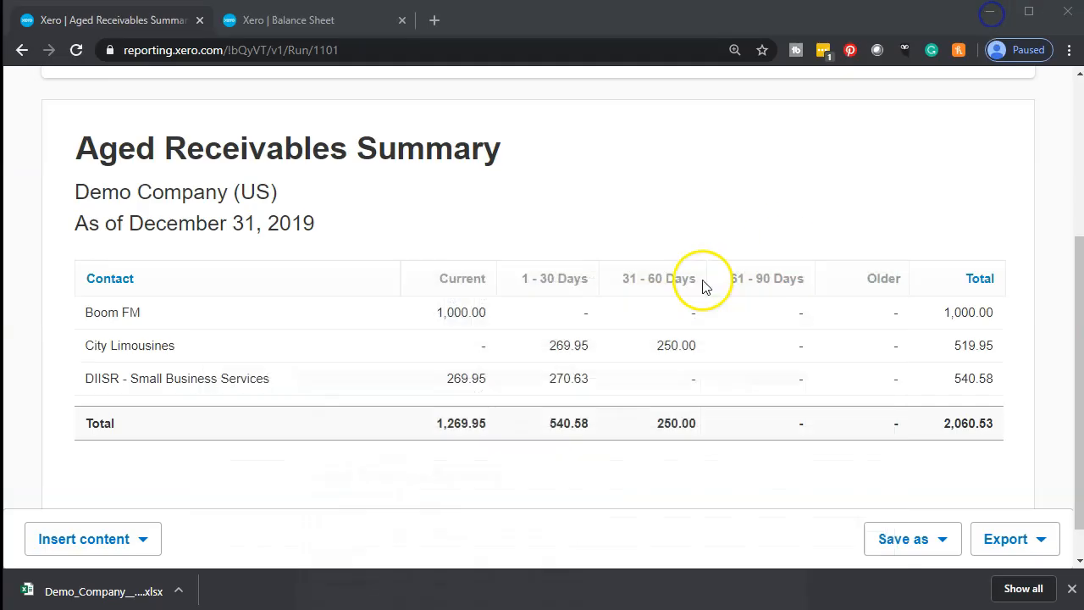
{"action": "left_click", "coordinate": [987, 17]}
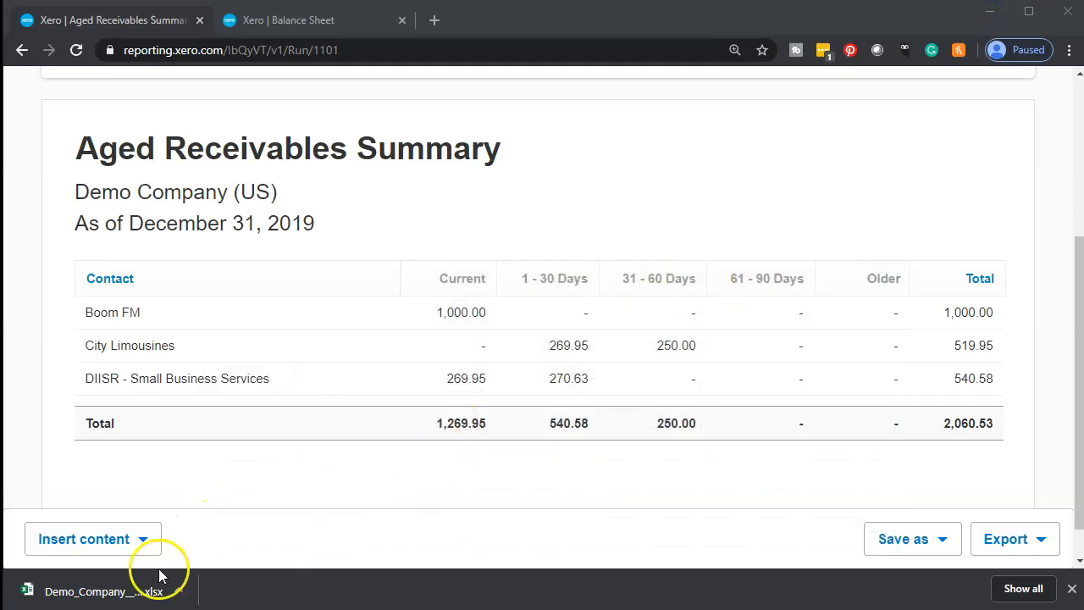
{"action": "left_click", "coordinate": [94, 592]}
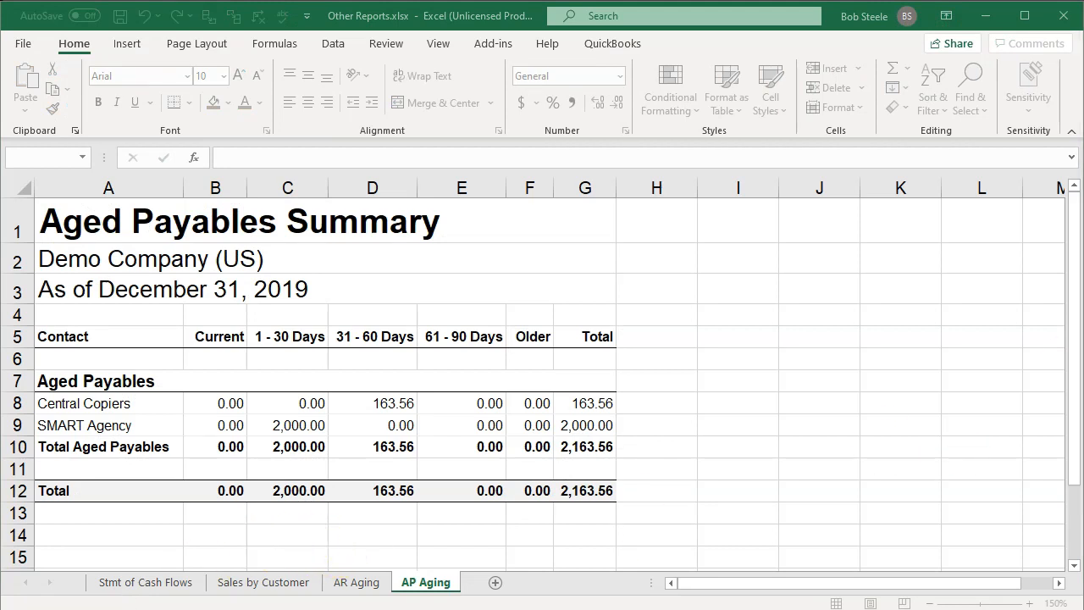
Step: Copy the entire exported Aged Receivables Summary sheet and return to the Other Reports.xlsx workbook
{"action": "left_click", "coordinate": [26, 181]}
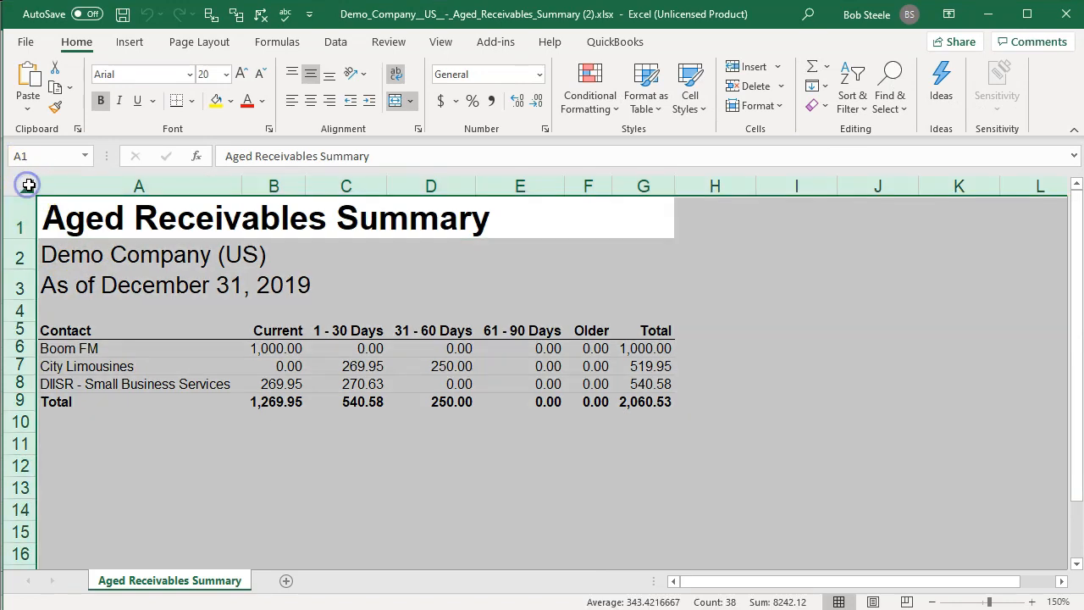
{"action": "right_click", "coordinate": [331, 475]}
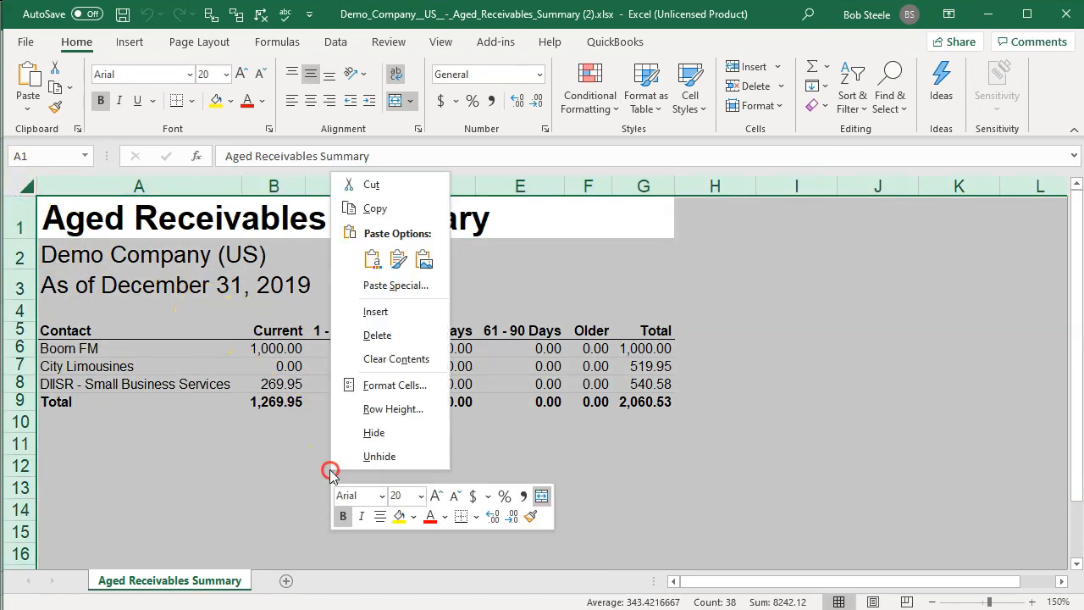
{"action": "left_click", "coordinate": [371, 208]}
{"action": "left_click", "coordinate": [1004, 12]}
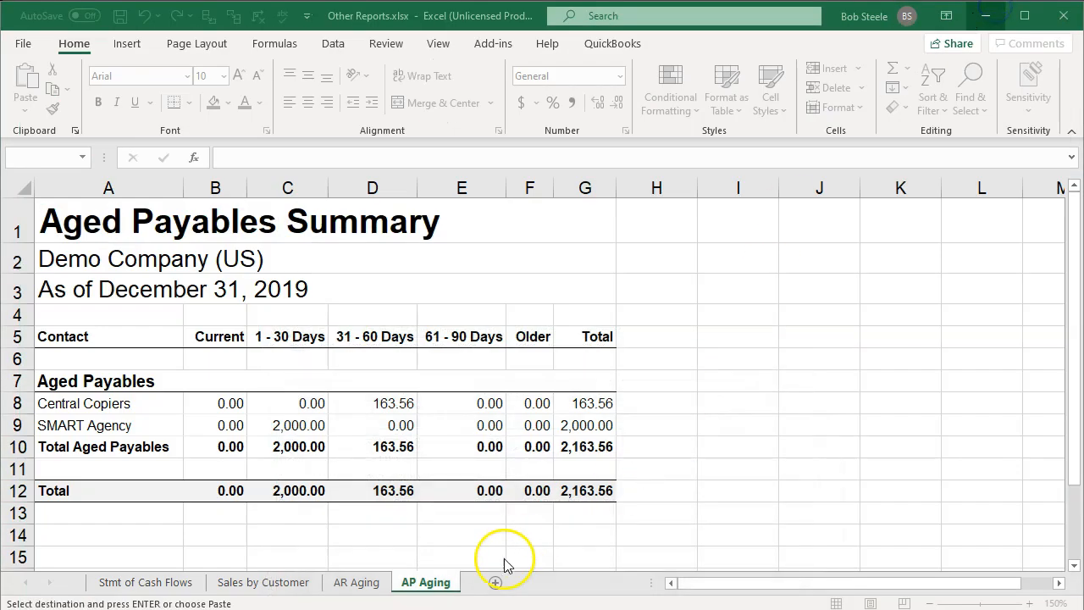
Step: Add a new worksheet after AP Aging and name it AR Graph
{"action": "left_click", "coordinate": [495, 582]}
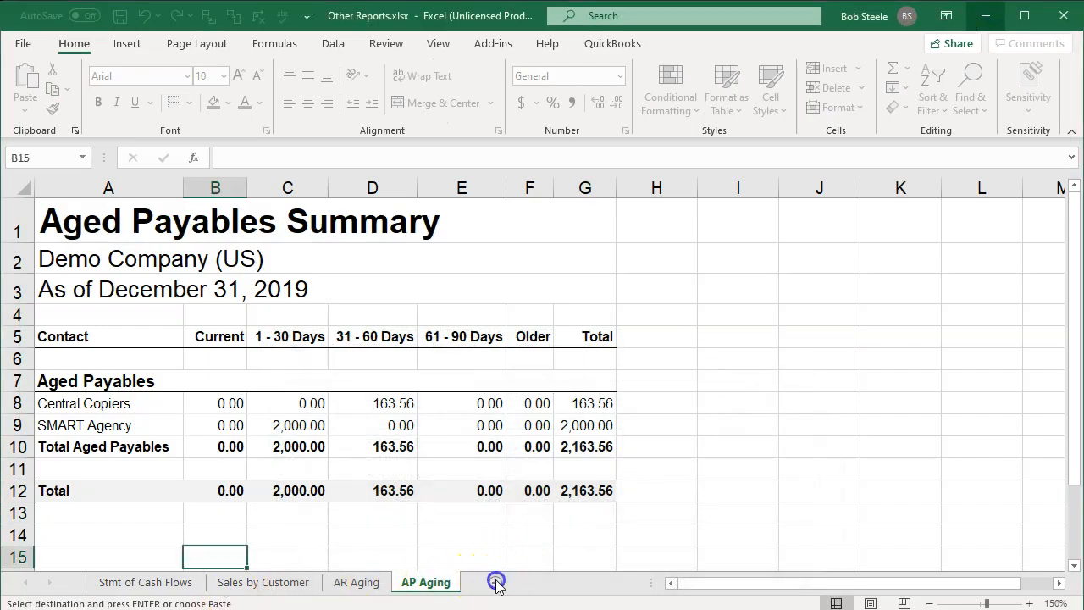
{"action": "double_click", "coordinate": [495, 583]}
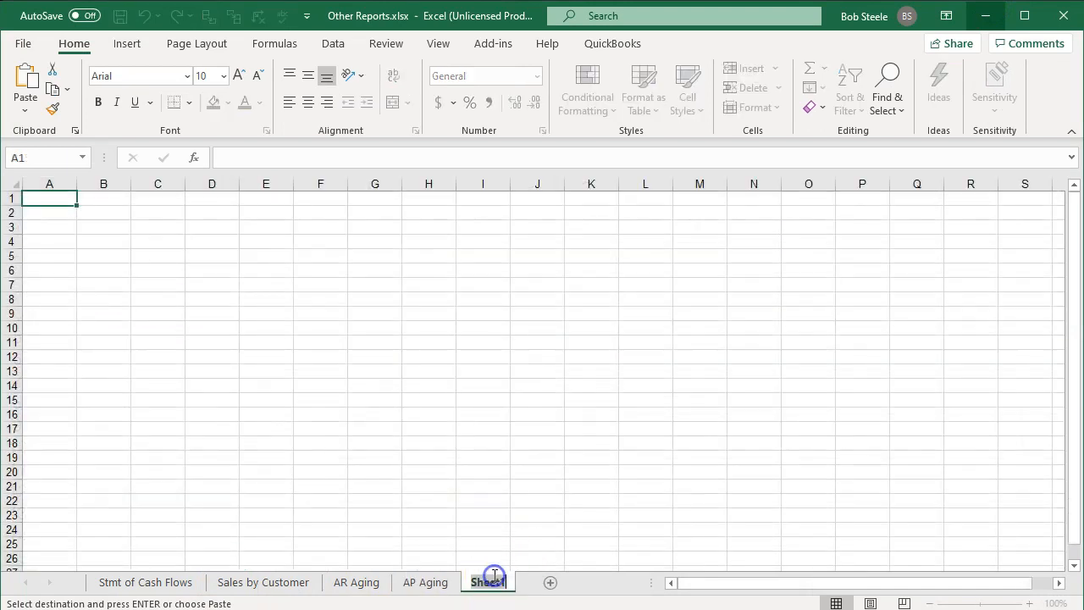
{"action": "type", "text": "AR Graph"}
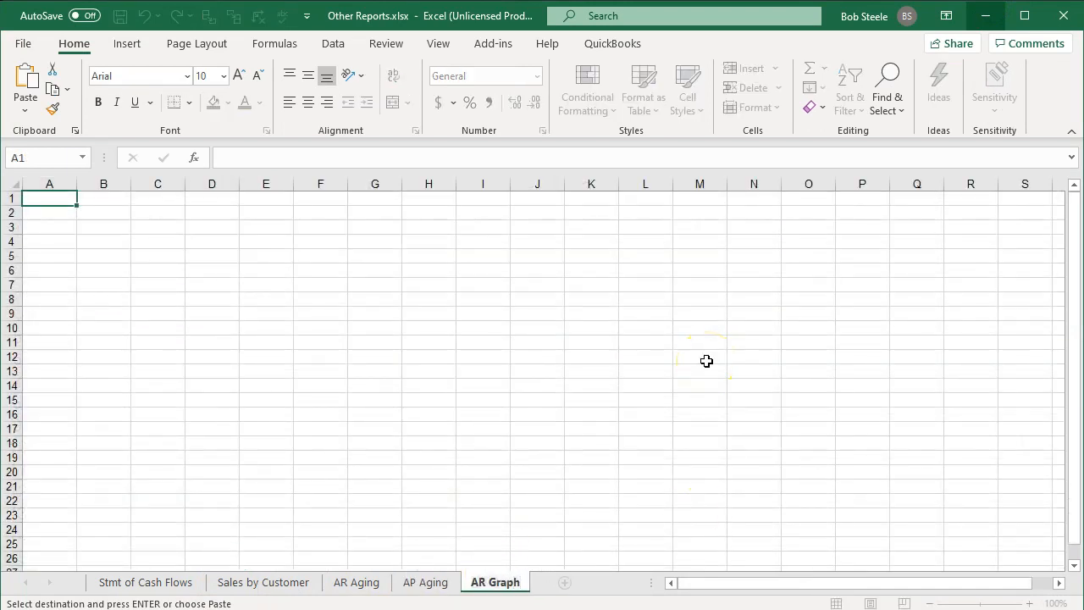
{"action": "left_click", "coordinate": [707, 361]}
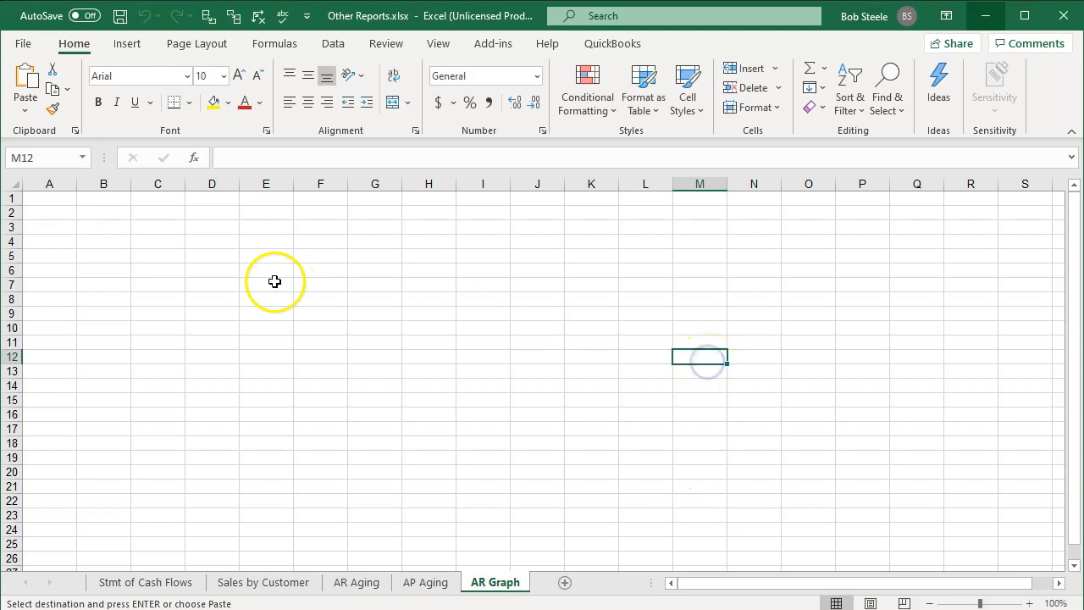
Step: Paste the copied receivables report into the AR Graph sheet starting at cell A1
{"action": "left_click", "coordinate": [55, 197]}
{"action": "right_click", "coordinate": [55, 197]}
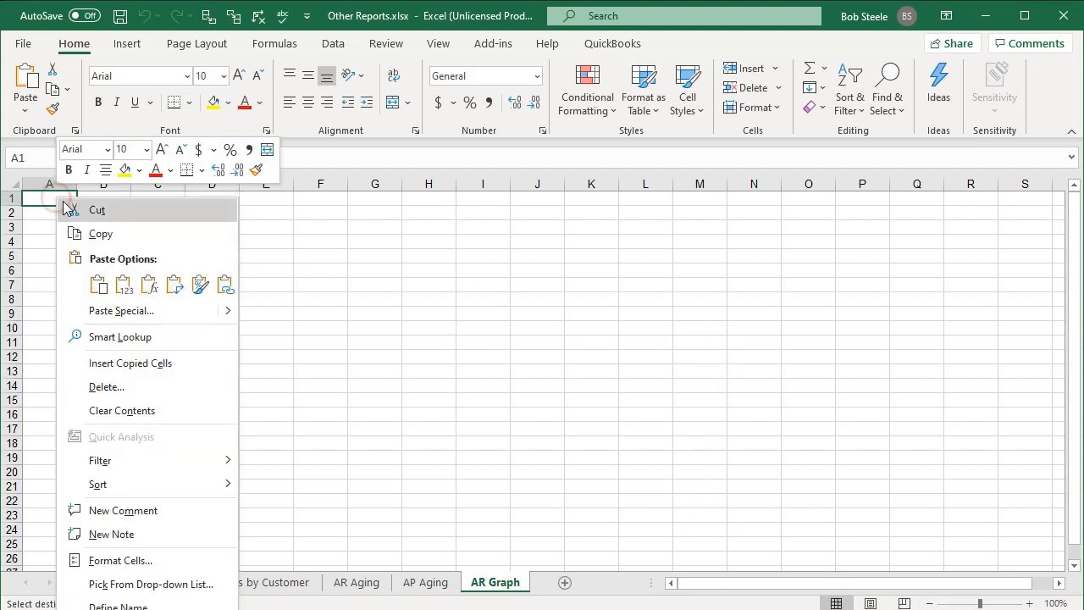
{"action": "left_click", "coordinate": [93, 285]}
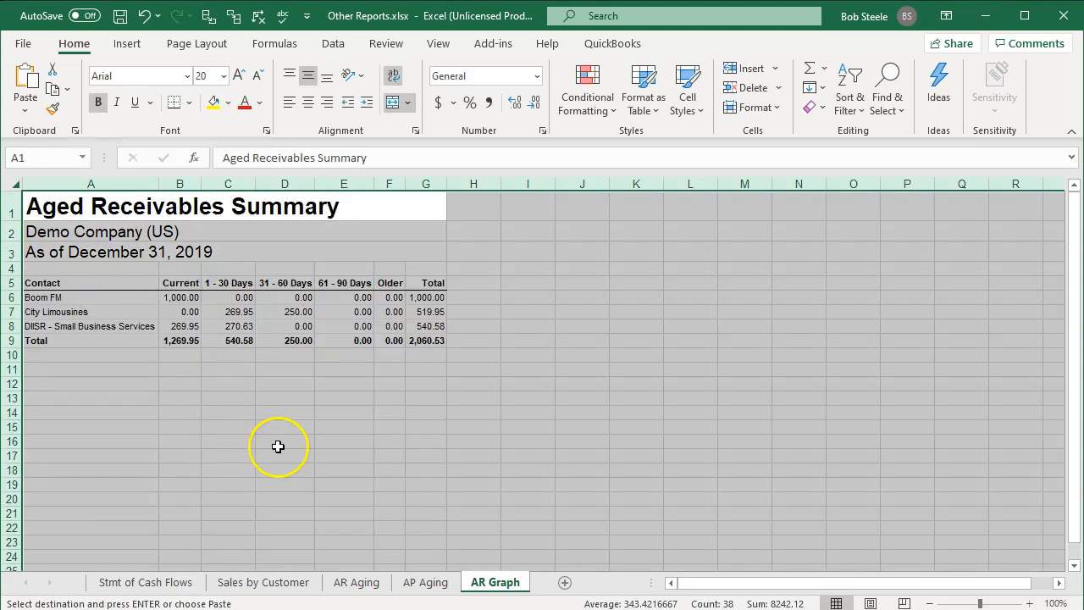
{"action": "left_click", "coordinate": [279, 442]}
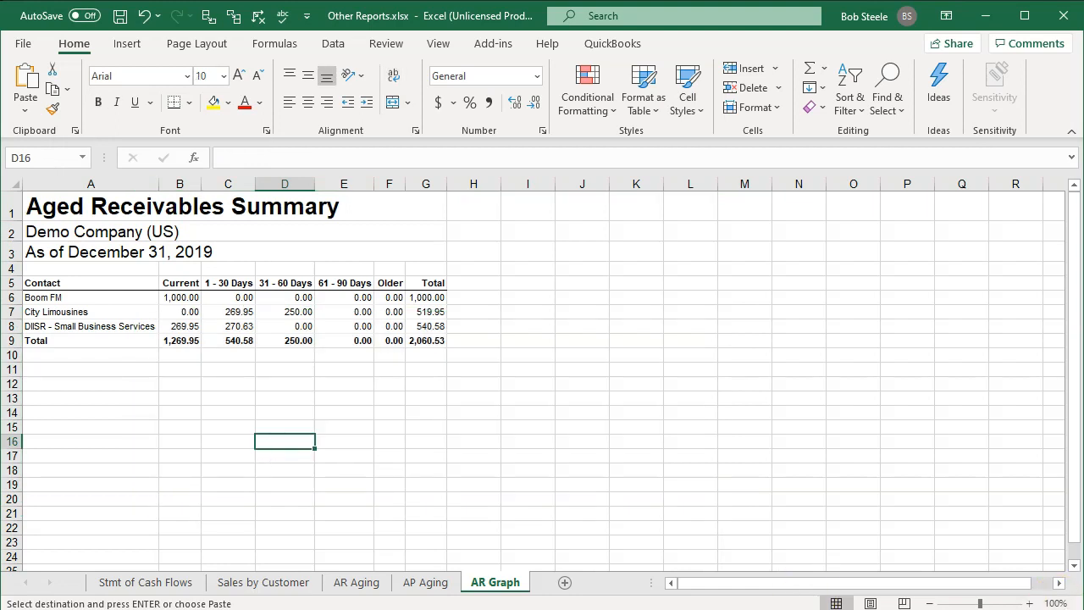
Step: Examine the customer names and the Total column cells in the pasted report, including the City Limousines total and the grand total
{"action": "left_click", "coordinate": [1030, 604]}
{"action": "left_click", "coordinate": [1031, 604]}
{"action": "left_click", "coordinate": [1030, 604]}
{"action": "left_click", "coordinate": [1030, 604]}
{"action": "left_click", "coordinate": [1030, 603]}
{"action": "left_click", "coordinate": [150, 511]}
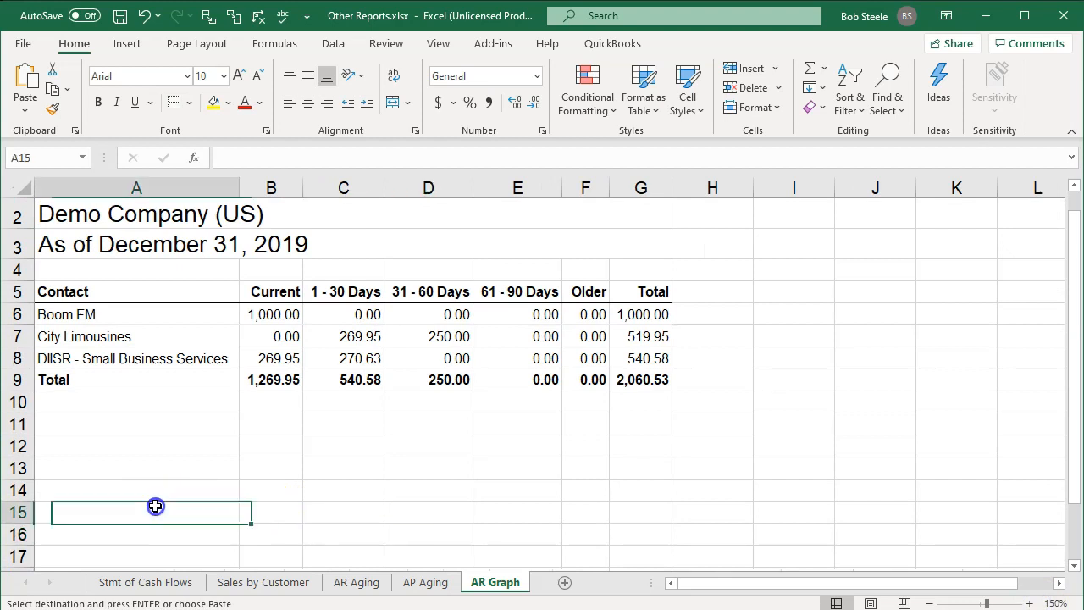
{"action": "scroll", "coordinate": [153, 506], "scroll_direction": "up", "scroll_amount": 1}
{"action": "left_click_drag", "start_coordinate": [627, 337], "coordinate": [633, 426]}
{"action": "left_click_drag", "start_coordinate": [160, 342], "coordinate": [162, 416]}
{"action": "left_click", "coordinate": [631, 362]}
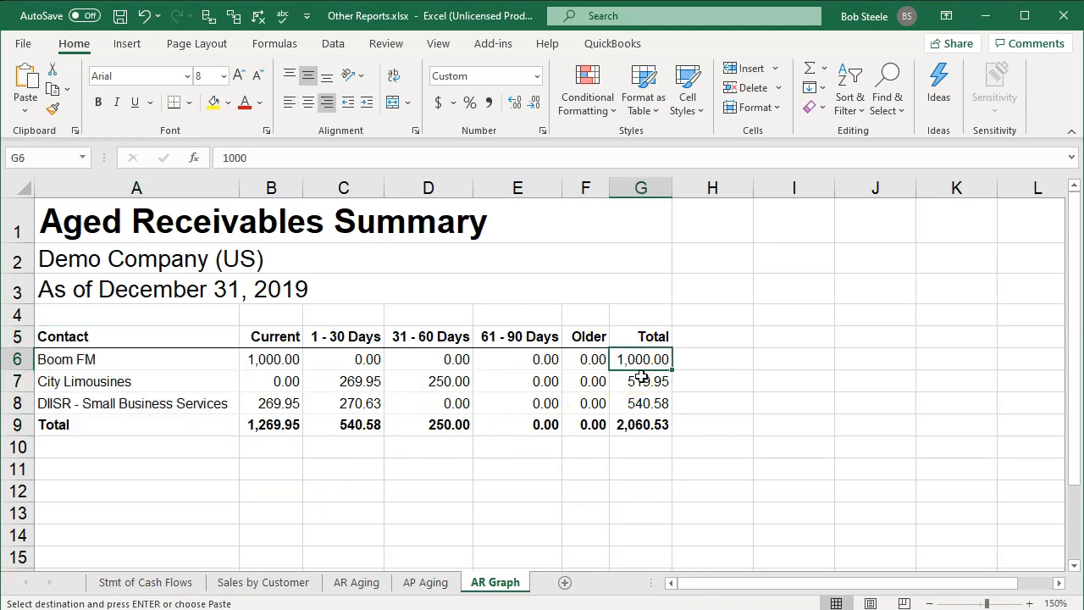
{"action": "left_click", "coordinate": [634, 379]}
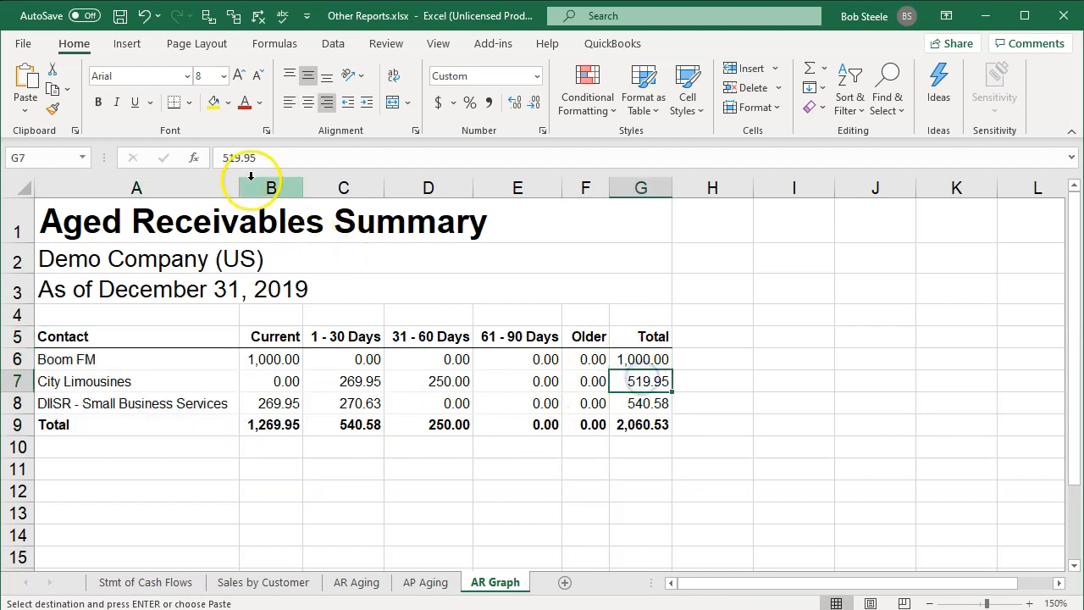
{"action": "double_click", "coordinate": [644, 380]}
{"action": "key", "text": "Return"}
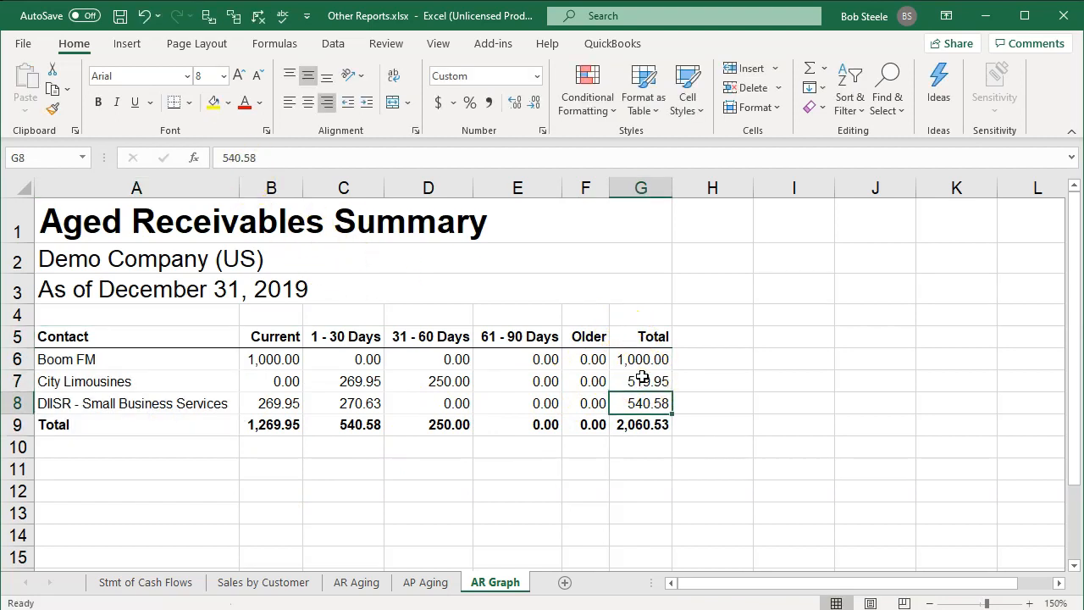
{"action": "double_click", "coordinate": [640, 424]}
{"action": "key", "text": "Return"}
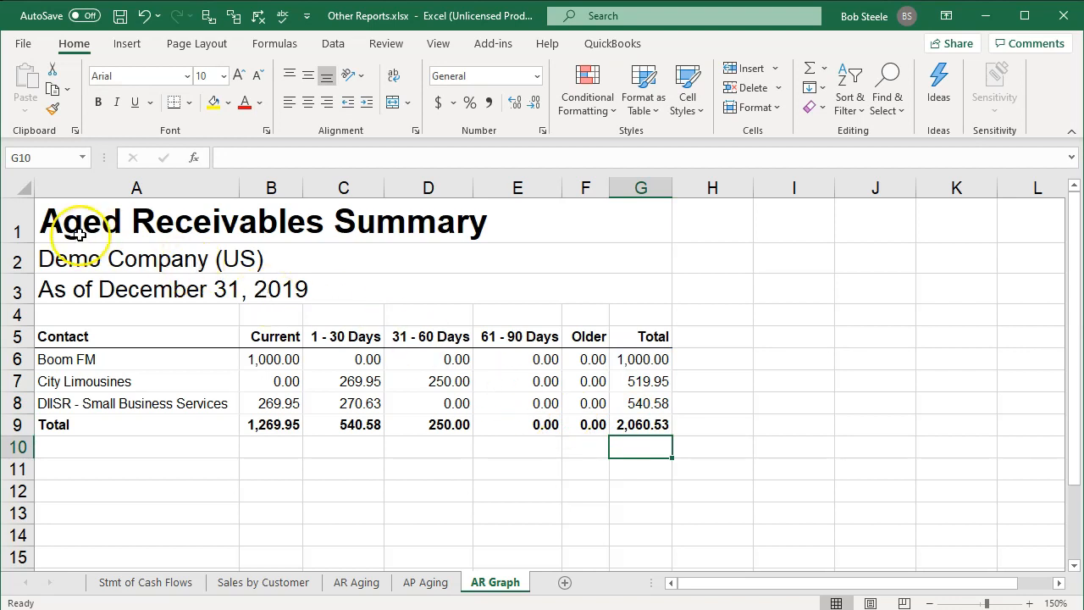
Step: Delete rows 1 through 5 holding the report title and column headings, leaving the customer rows at the start of the sheet
{"action": "left_click", "coordinate": [19, 224]}
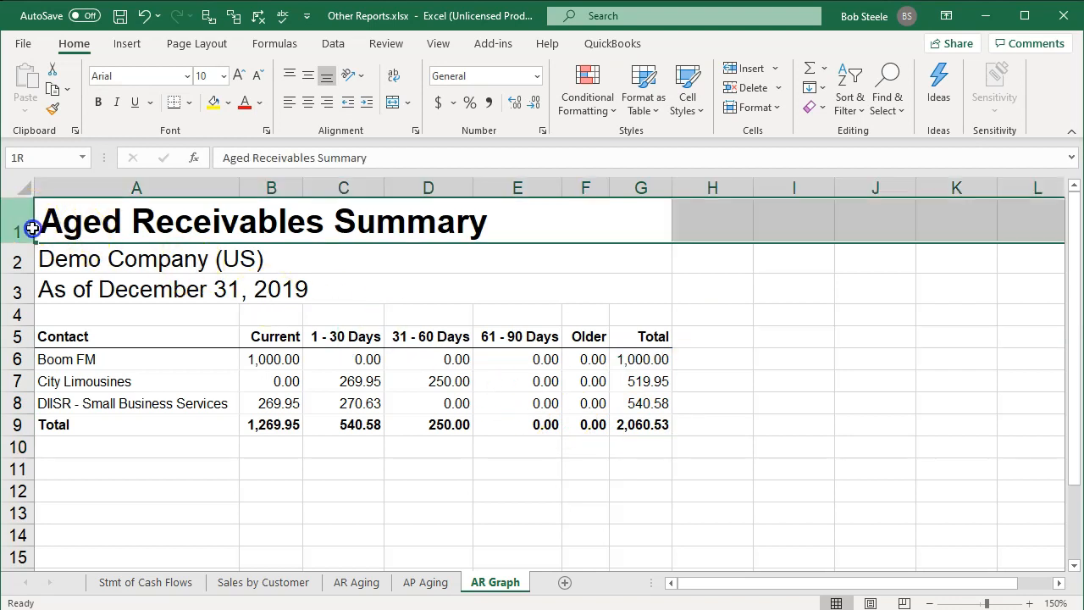
{"action": "left_click", "coordinate": [151, 278]}
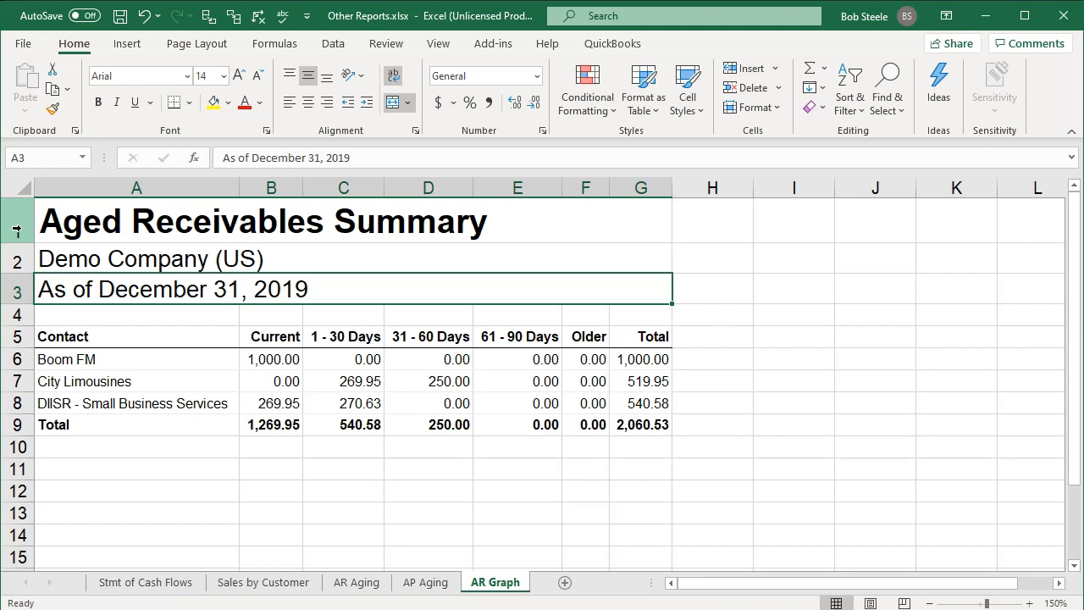
{"action": "left_click_drag", "start_coordinate": [17, 228], "coordinate": [22, 227]}
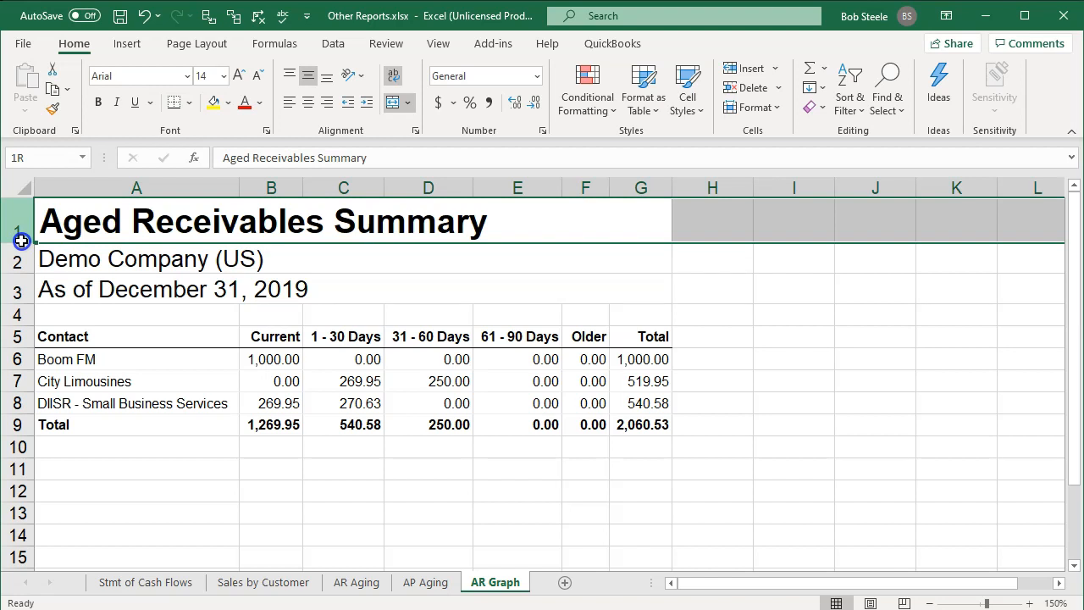
{"action": "left_click_drag", "start_coordinate": [21, 241], "coordinate": [13, 338]}
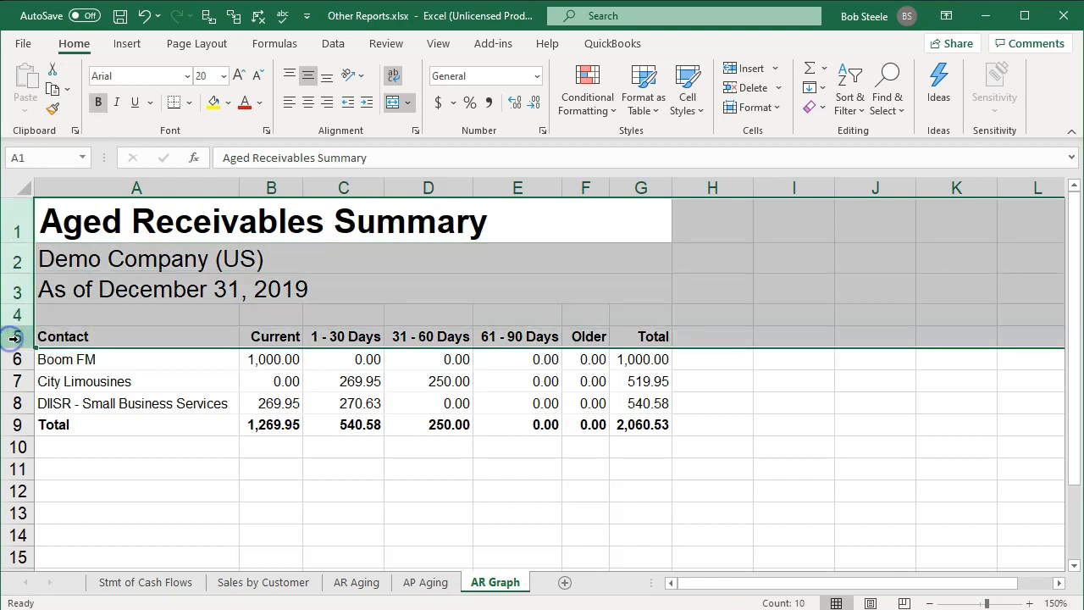
{"action": "right_click", "coordinate": [158, 323]}
{"action": "left_click", "coordinate": [201, 486]}
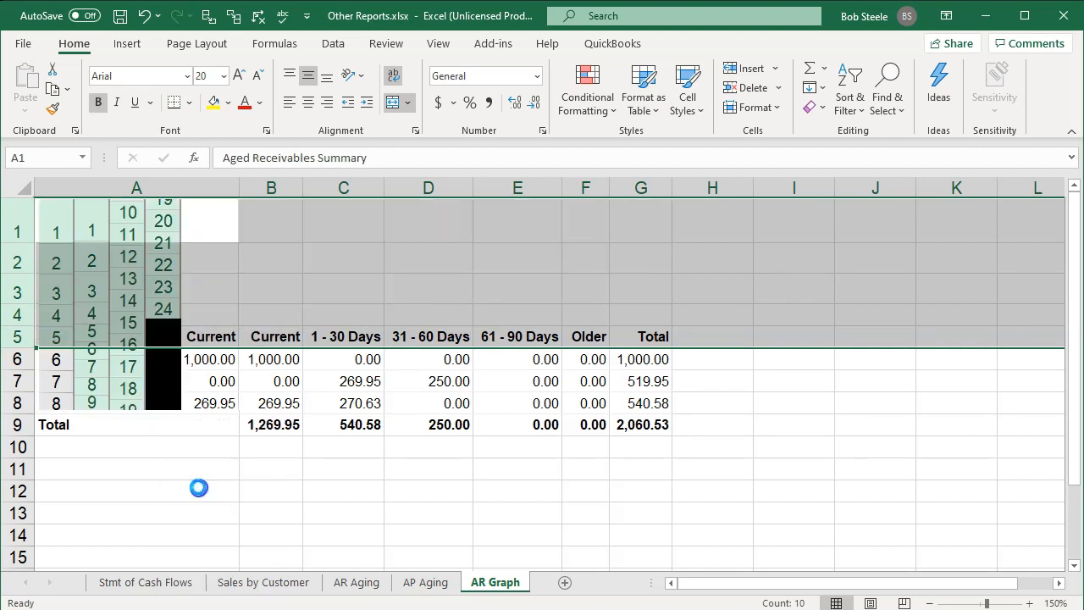
{"action": "left_click", "coordinate": [198, 489]}
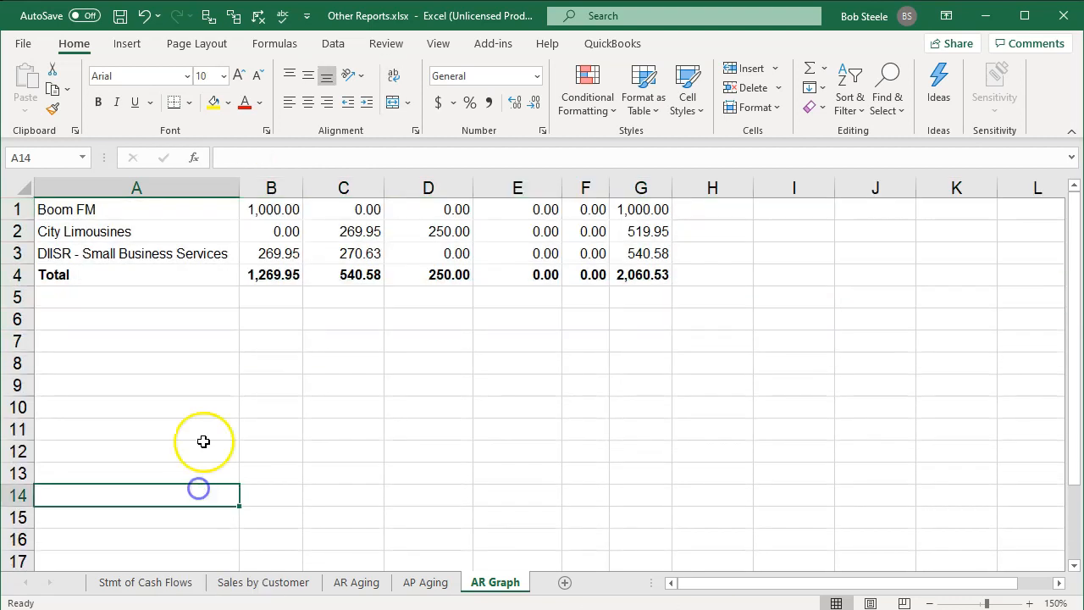
Step: Delete the aging columns B through F so only the customer names and their totals remain
{"action": "left_click", "coordinate": [272, 187]}
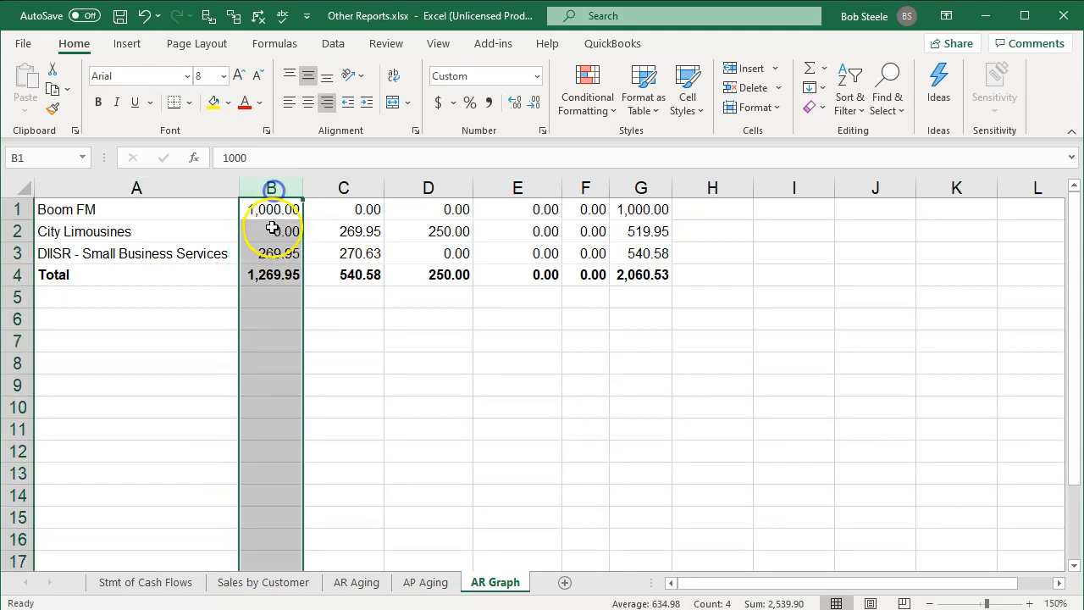
{"action": "left_click_drag", "start_coordinate": [275, 186], "coordinate": [580, 188]}
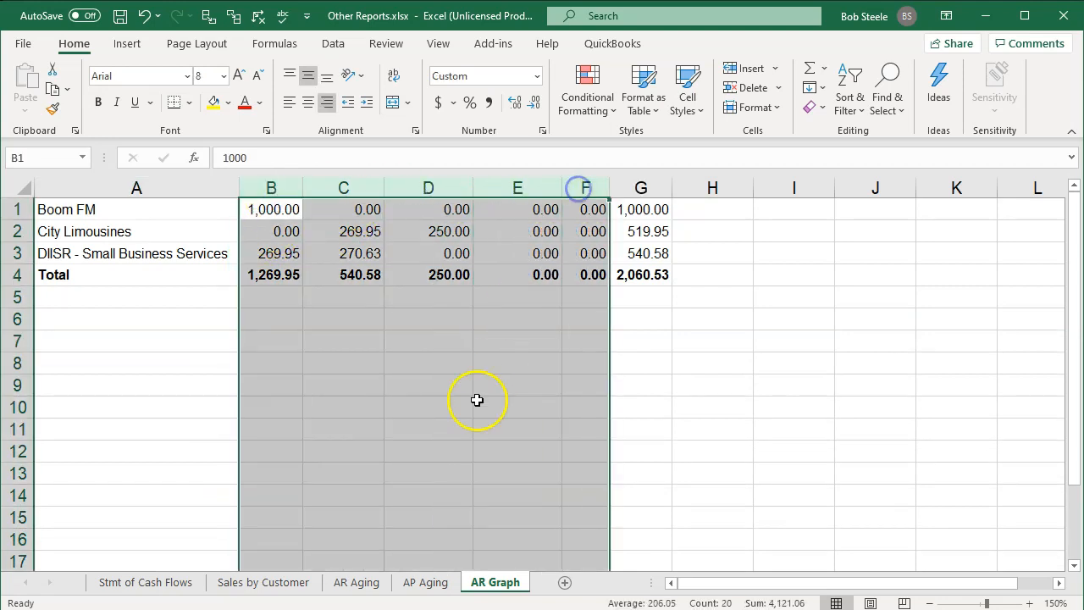
{"action": "right_click", "coordinate": [405, 420]}
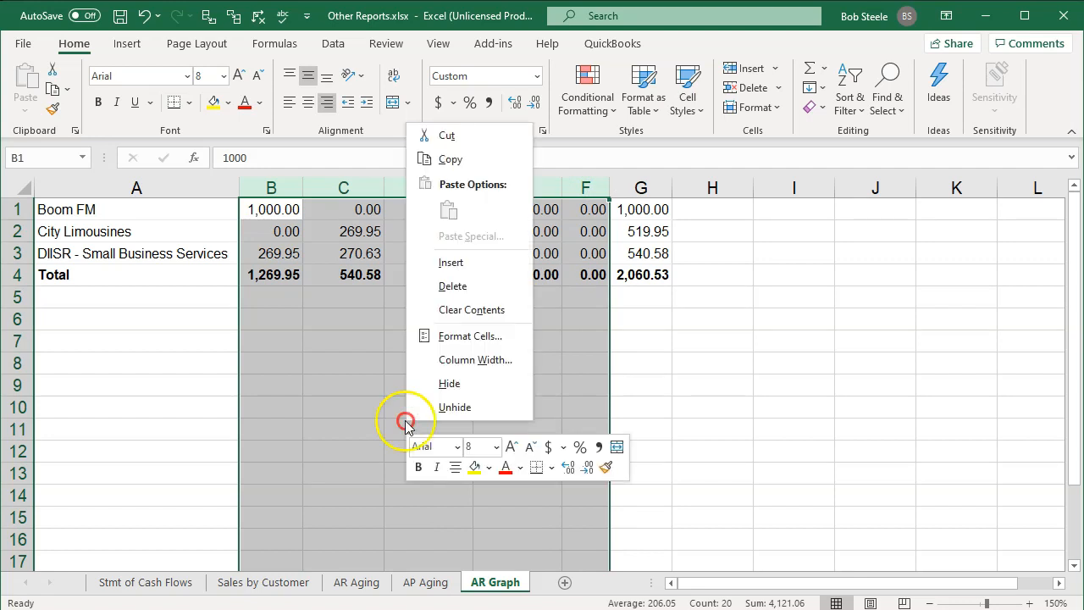
{"action": "left_click", "coordinate": [449, 292]}
{"action": "left_click", "coordinate": [357, 387]}
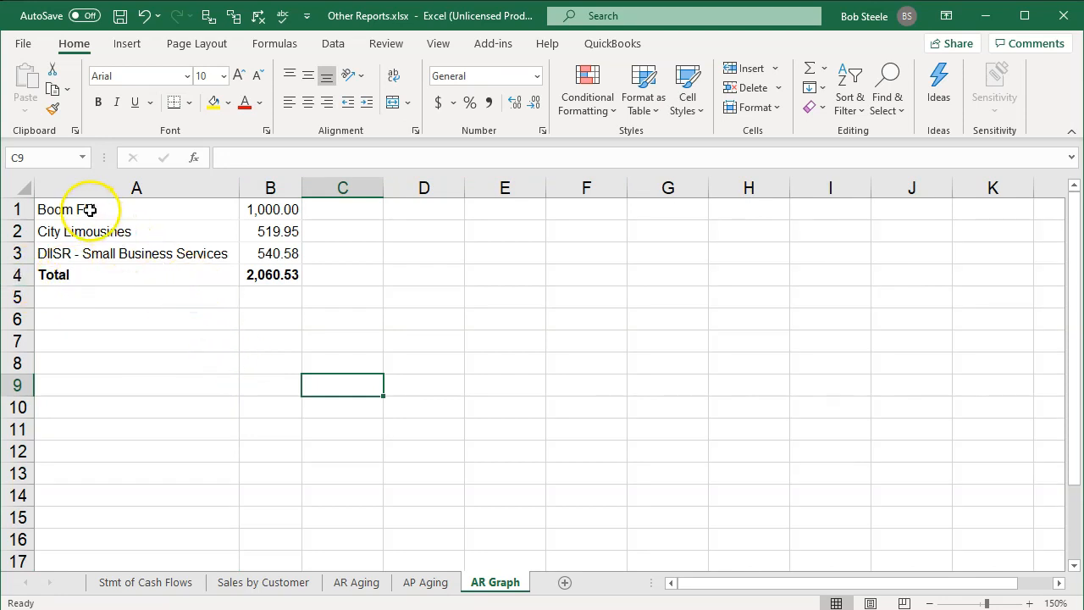
Step: Insert a 2-D pie chart from the customer names and totals in A1:B3, excluding the Total row
{"action": "left_click_drag", "start_coordinate": [89, 209], "coordinate": [260, 252]}
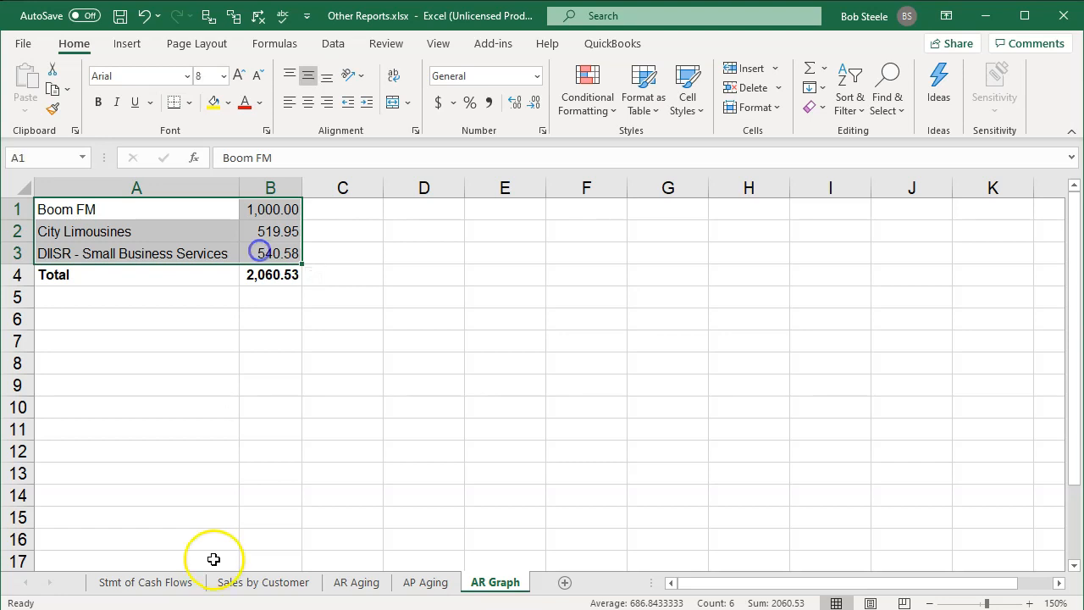
{"action": "left_click", "coordinate": [128, 44]}
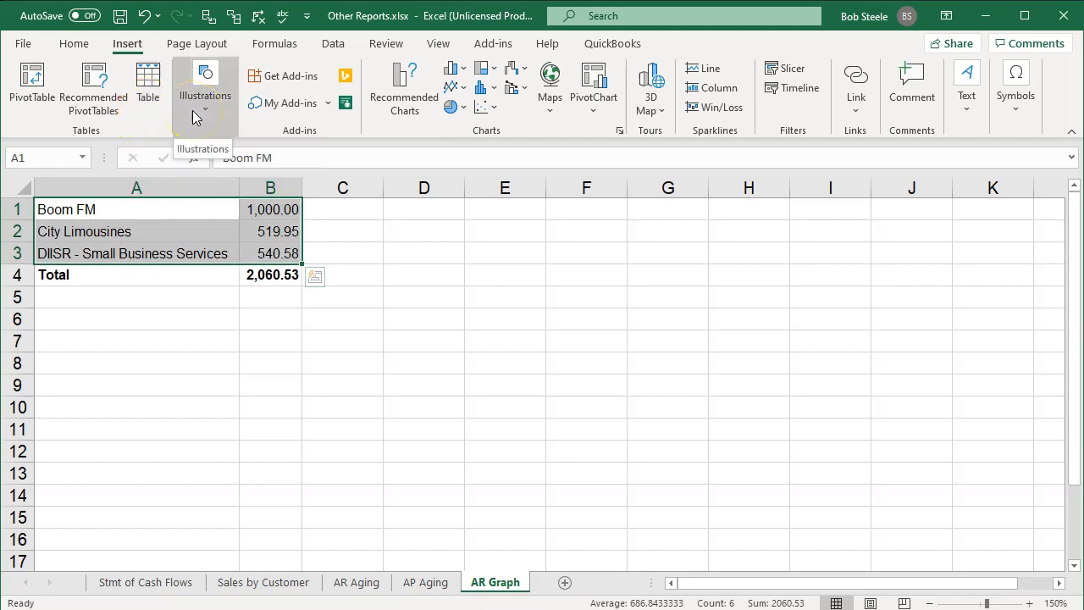
{"action": "left_click", "coordinate": [455, 107]}
{"action": "left_click", "coordinate": [468, 163]}
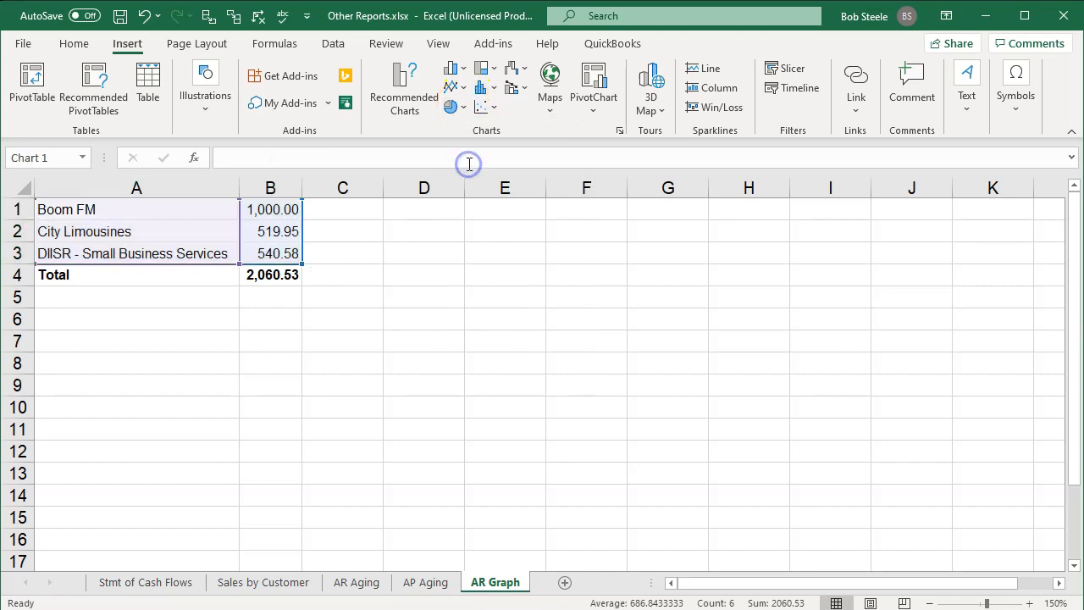
Step: Shrink the pie chart and place it beside the data, spanning about columns C to G and rows 1 to 12
{"action": "left_click_drag", "start_coordinate": [314, 381], "coordinate": [358, 375]}
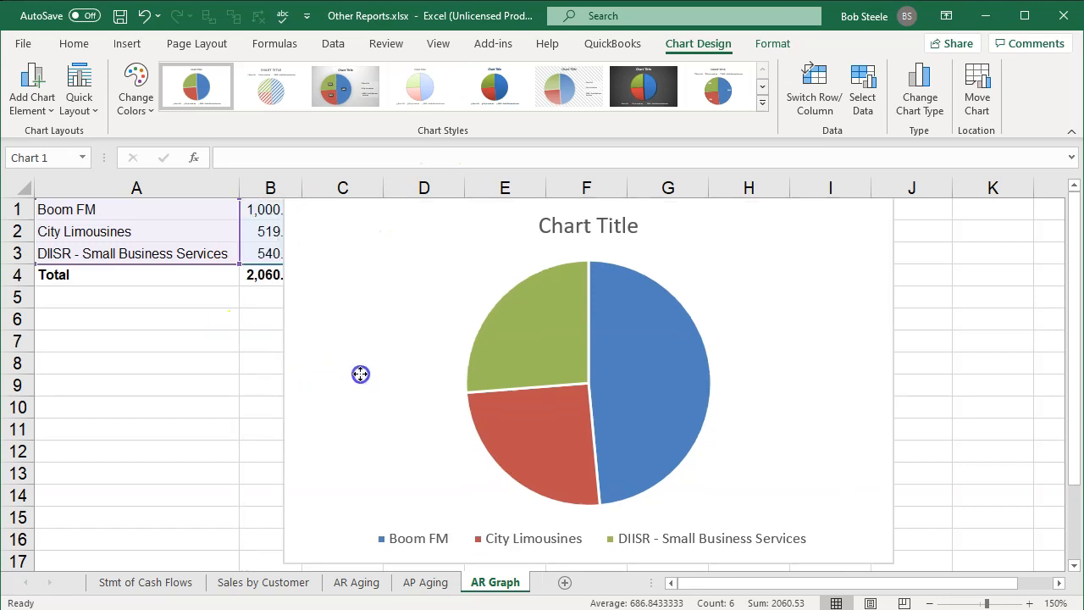
{"action": "left_click_drag", "start_coordinate": [285, 560], "coordinate": [416, 438]}
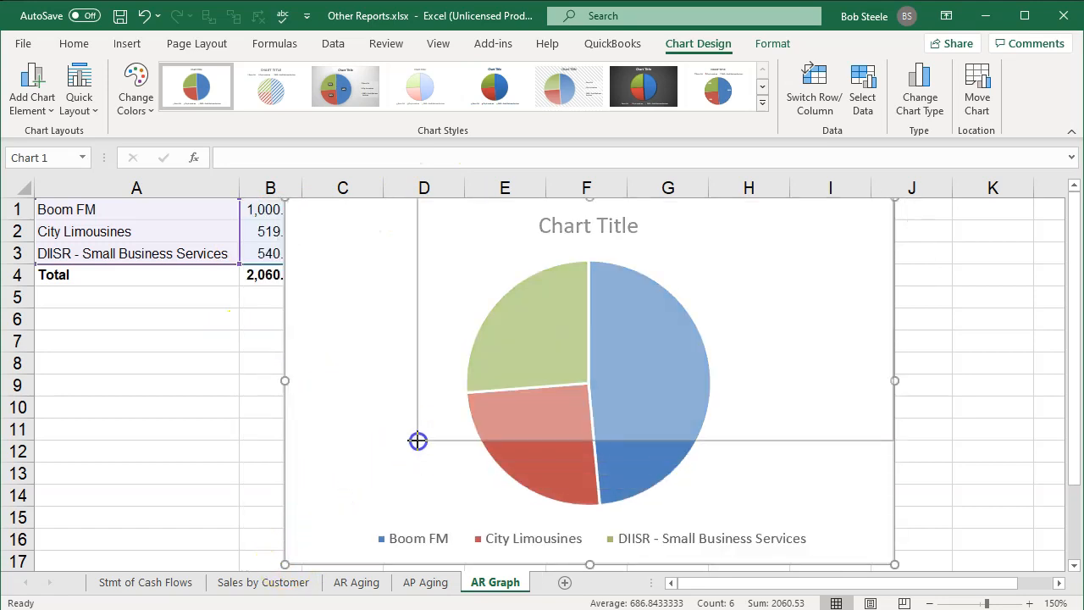
{"action": "left_click_drag", "start_coordinate": [483, 373], "coordinate": [480, 339]}
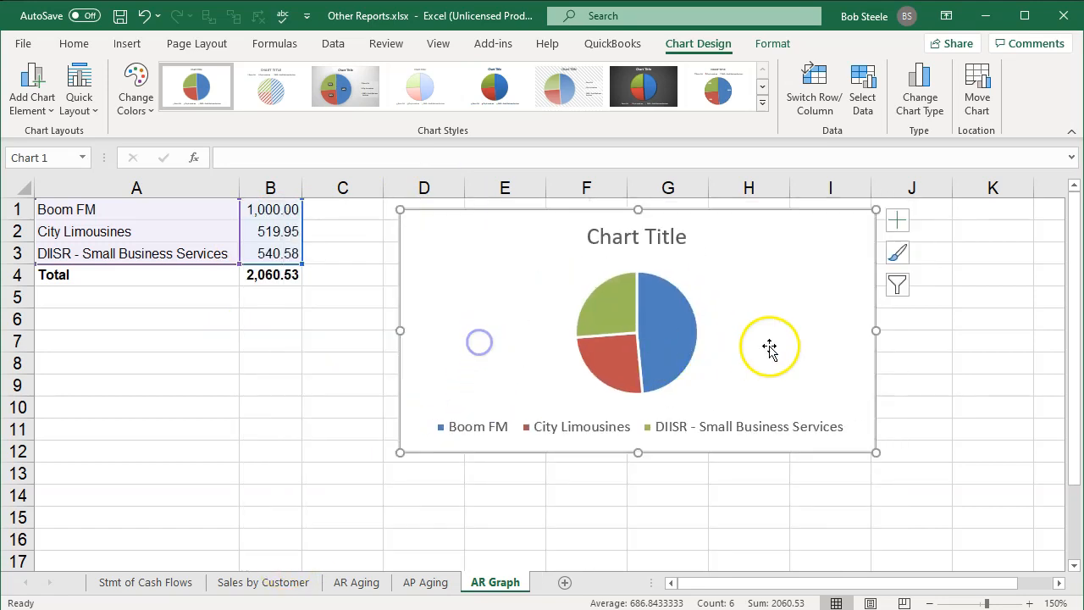
{"action": "left_click_drag", "start_coordinate": [874, 332], "coordinate": [753, 332]}
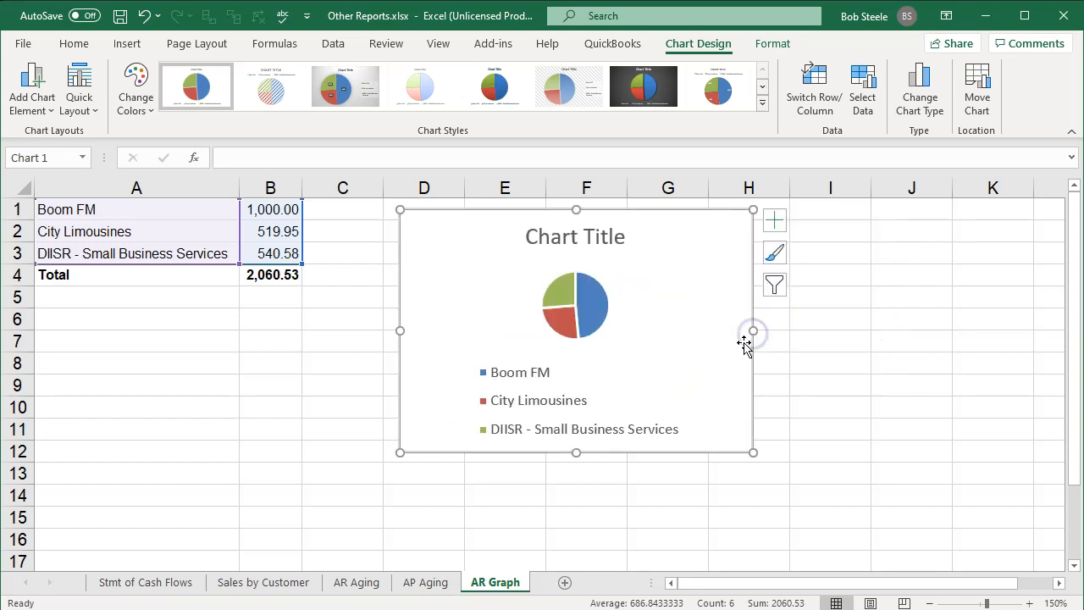
{"action": "left_click_drag", "start_coordinate": [445, 259], "coordinate": [389, 258]}
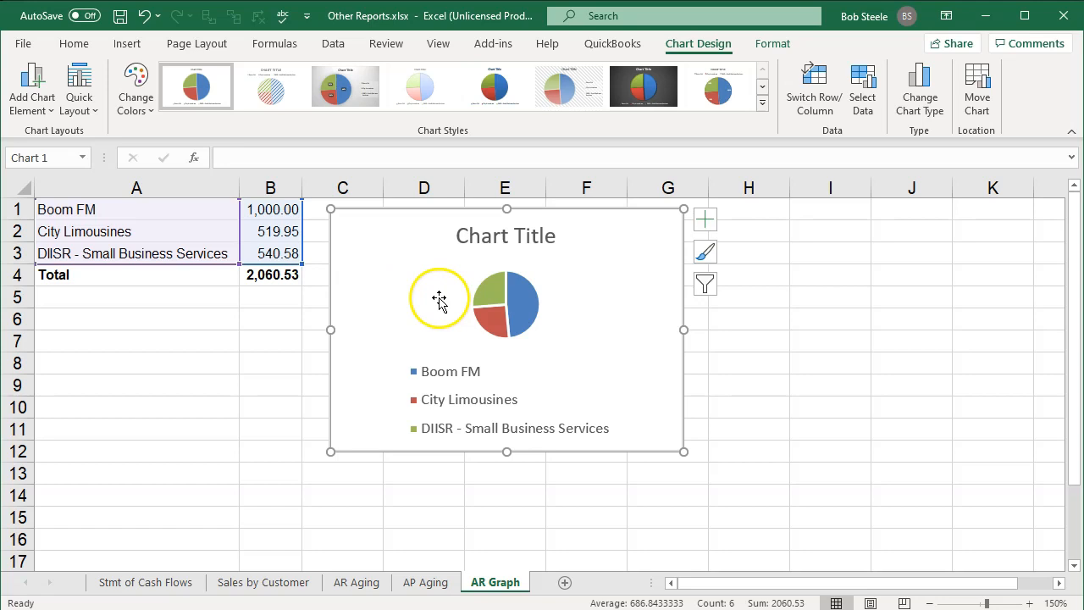
Step: Delete the title from the pie chart
{"action": "left_click", "coordinate": [460, 237]}
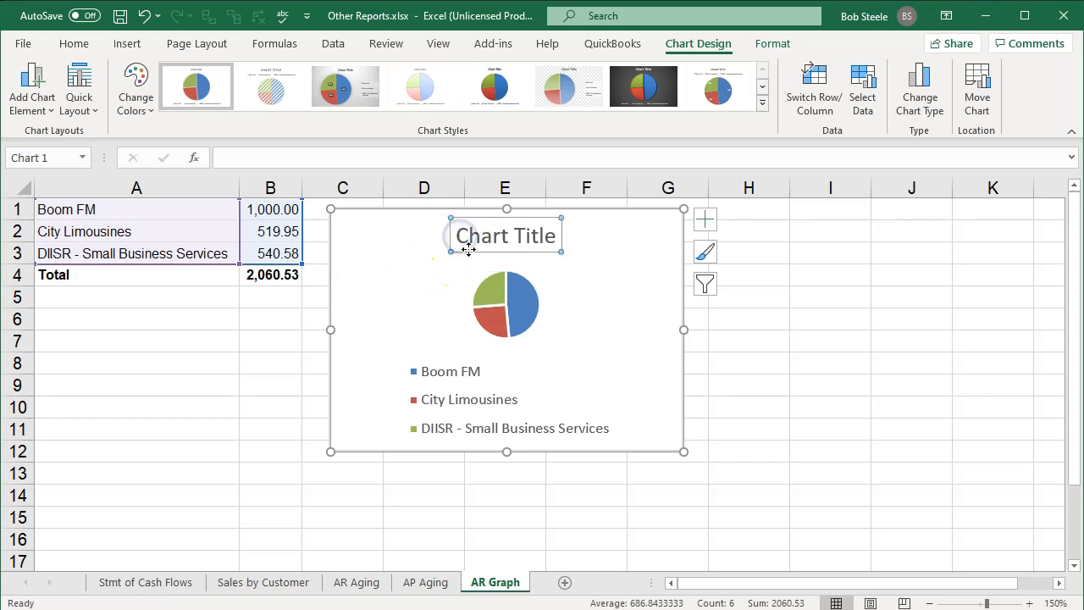
{"action": "key", "text": "Delete"}
{"action": "left_click", "coordinate": [390, 255]}
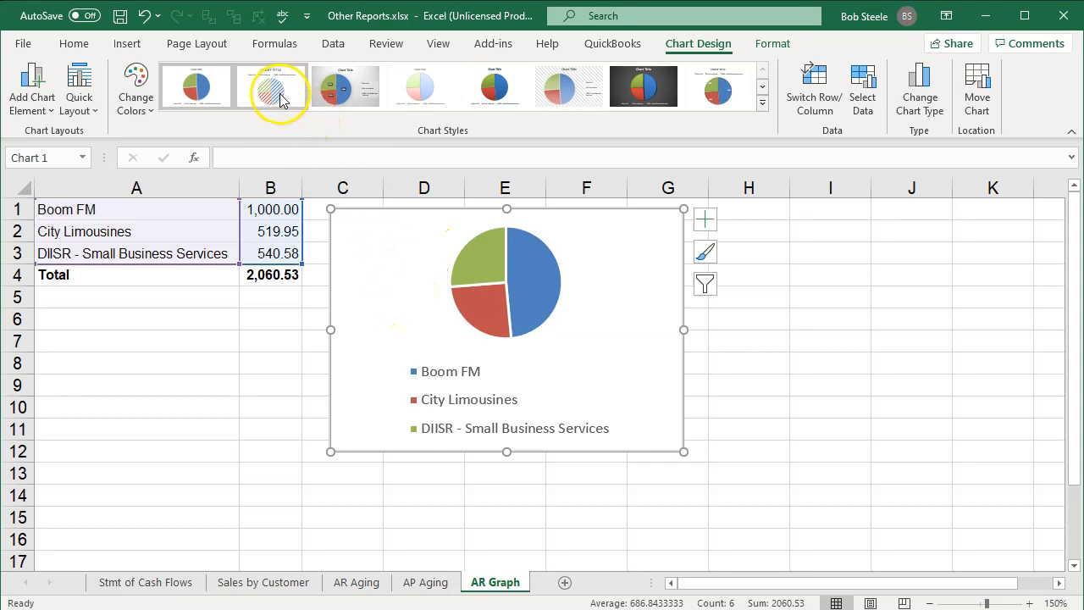
Step: Apply the gray-gradient chart style with percentage labels and move the chart to about columns E through I
{"action": "left_click", "coordinate": [356, 89]}
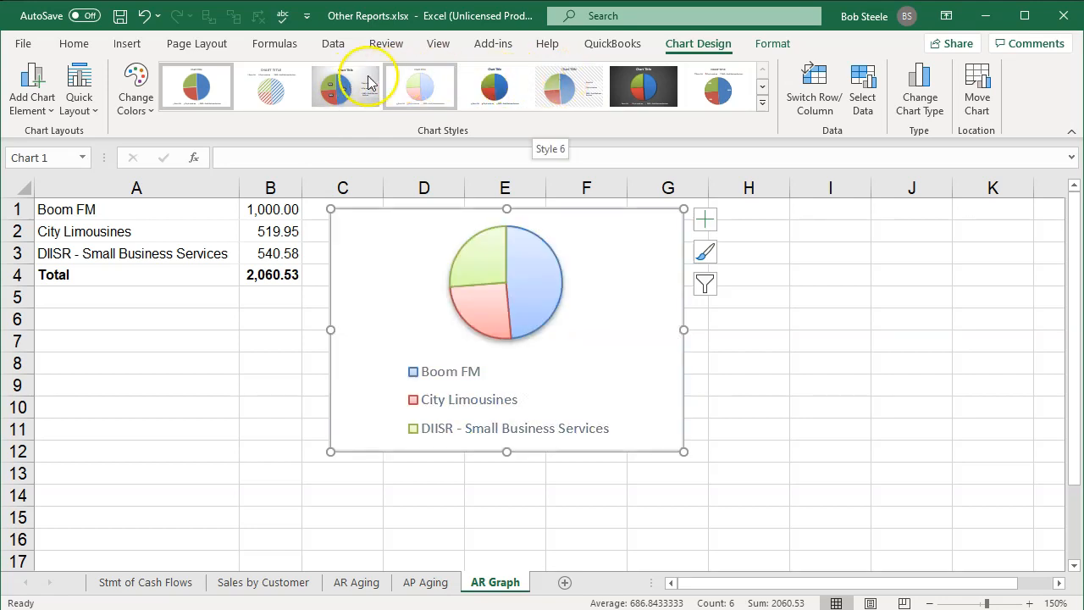
{"action": "left_click", "coordinate": [341, 83]}
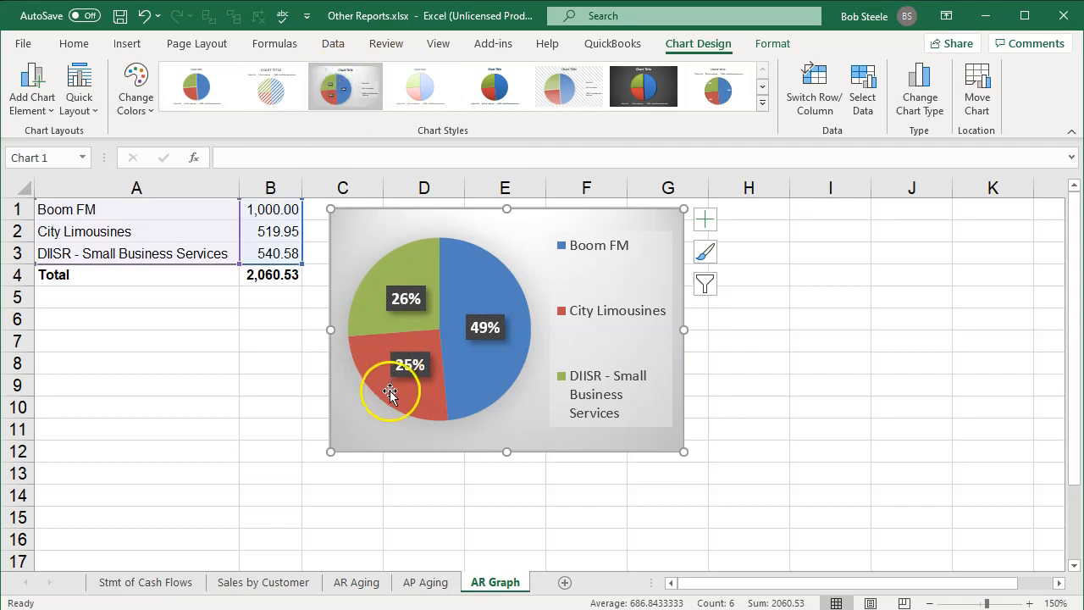
{"action": "left_click", "coordinate": [237, 403]}
{"action": "left_click_drag", "start_coordinate": [361, 229], "coordinate": [525, 232]}
{"action": "left_click", "coordinate": [390, 300]}
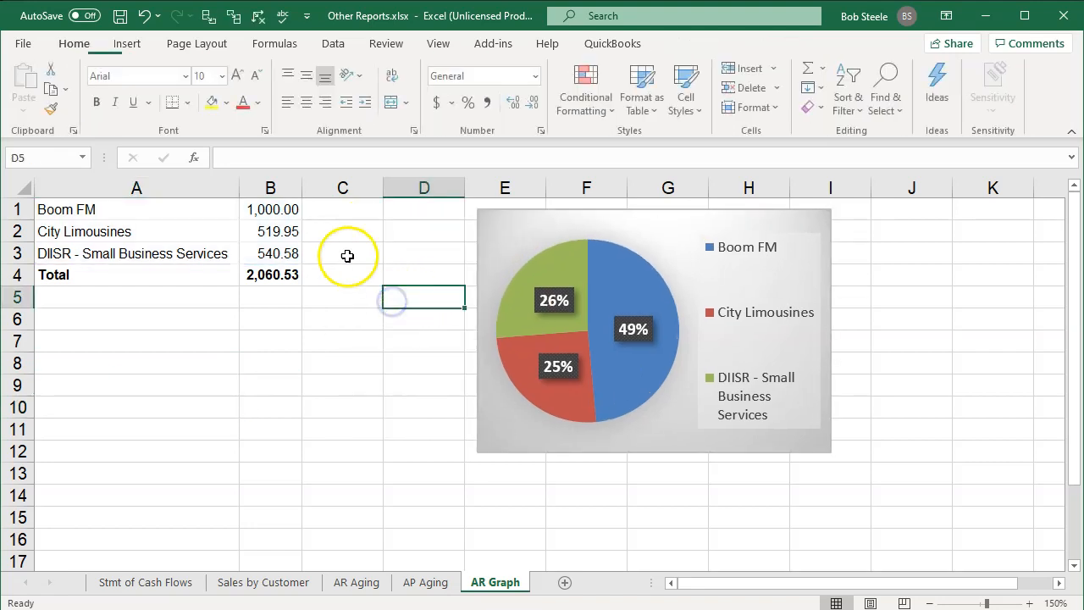
Step: Calculate Boom FM's share of total receivables in C1 with the formula =B1/B4
{"action": "left_click", "coordinate": [336, 217]}
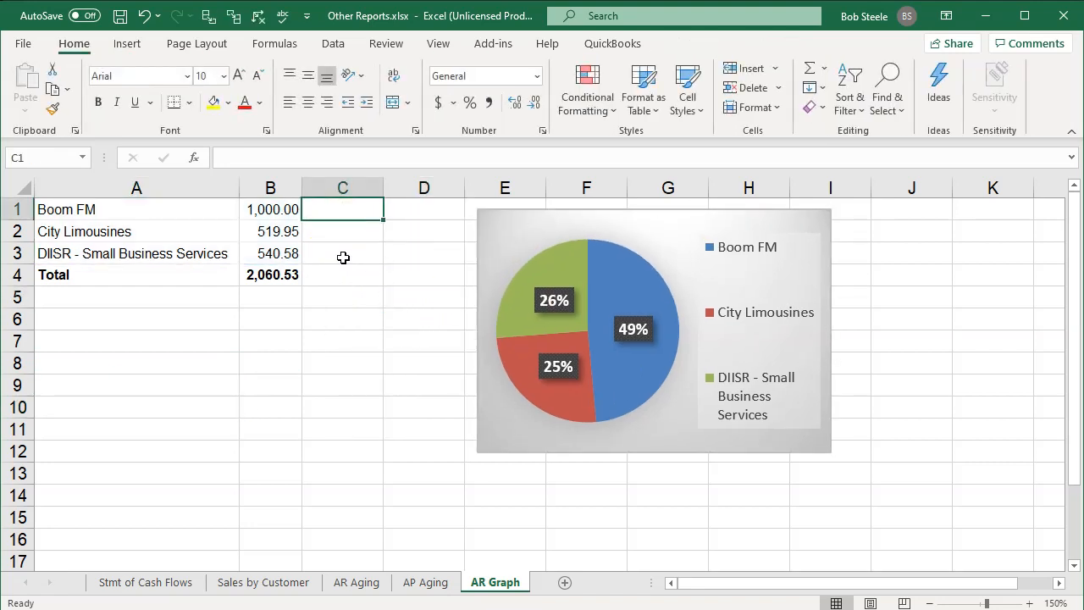
{"action": "type", "text": "="}
{"action": "key", "text": "Left"}
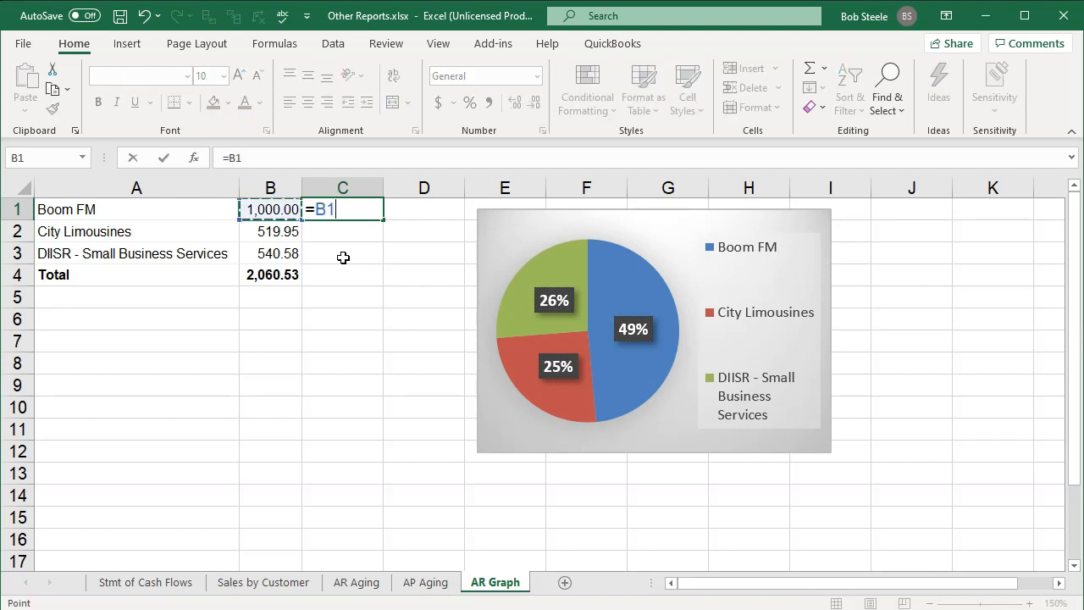
{"action": "type", "text": "/"}
{"action": "key", "text": "Down"}
{"action": "key", "text": "Down"}
{"action": "key", "text": "Left"}
{"action": "key", "text": "Down"}
{"action": "key", "text": "Return"}
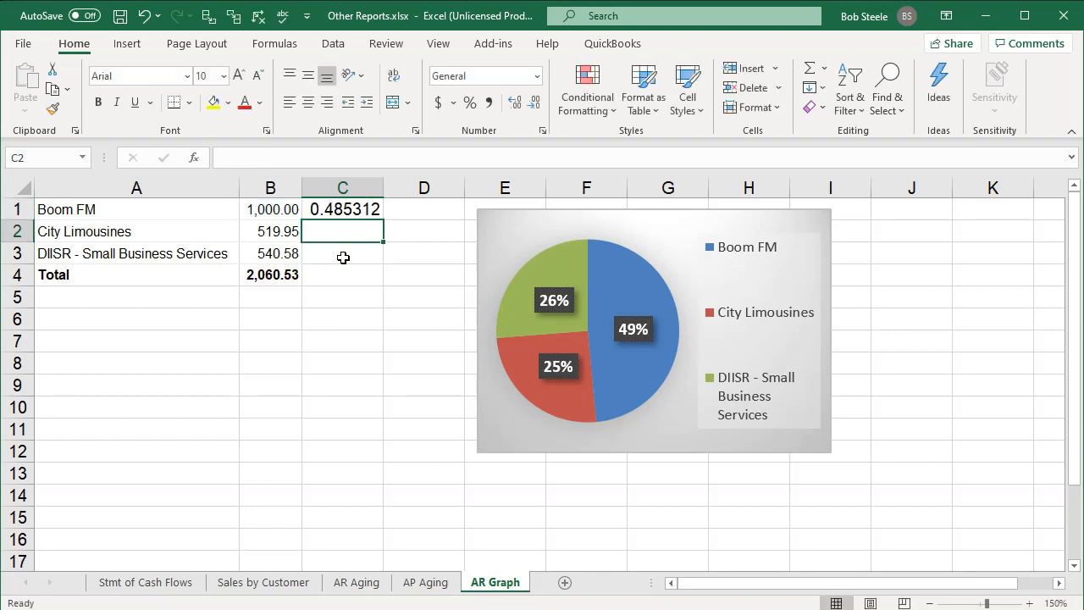
Step: Calculate City Limousines' share in C2 with =B2/$B$4, using an absolute reference to the total
{"action": "type", "text": "="}
{"action": "key", "text": "Left"}
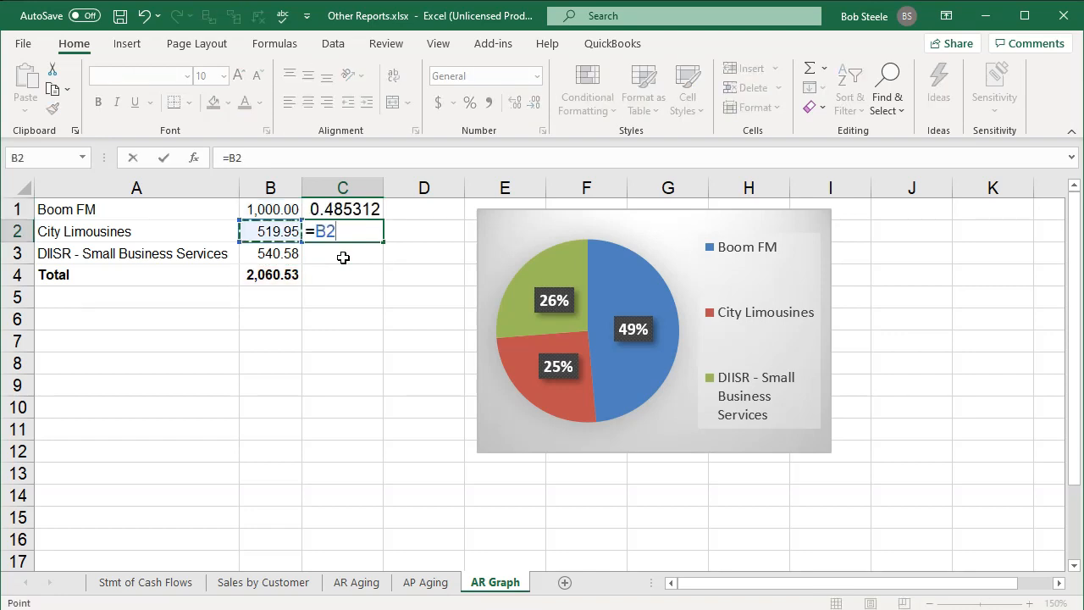
{"action": "type", "text": "/"}
{"action": "key", "text": "Down"}
{"action": "key", "text": "Down"}
{"action": "key", "text": "Left"}
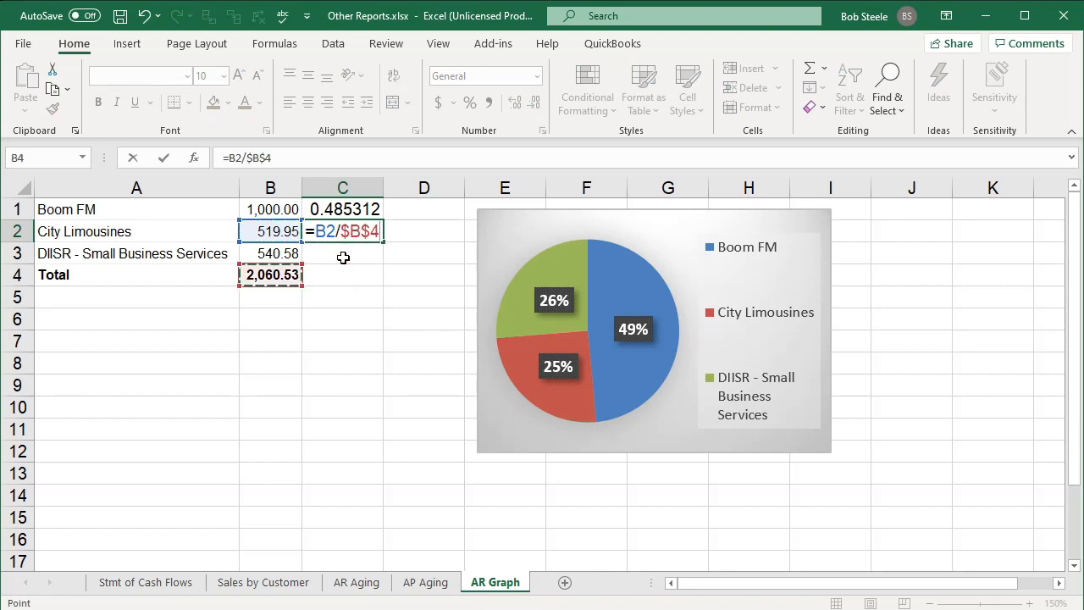
{"action": "key", "text": "Return"}
Step: Fill the C2 formula down to C3 and format C1:C5 as percentages
{"action": "left_click", "coordinate": [360, 231]}
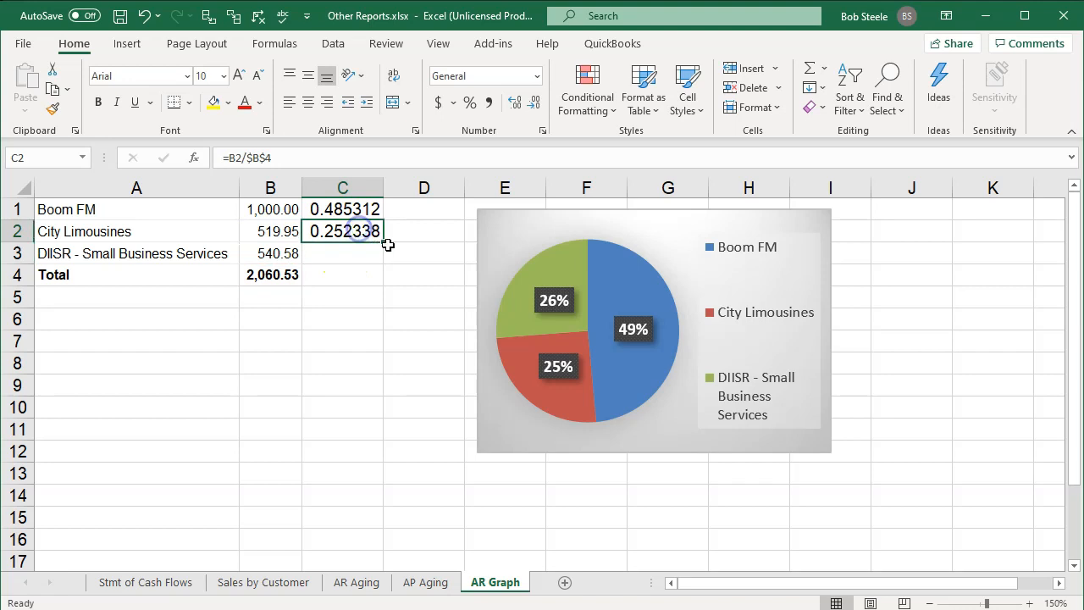
{"action": "left_click_drag", "start_coordinate": [387, 244], "coordinate": [378, 271]}
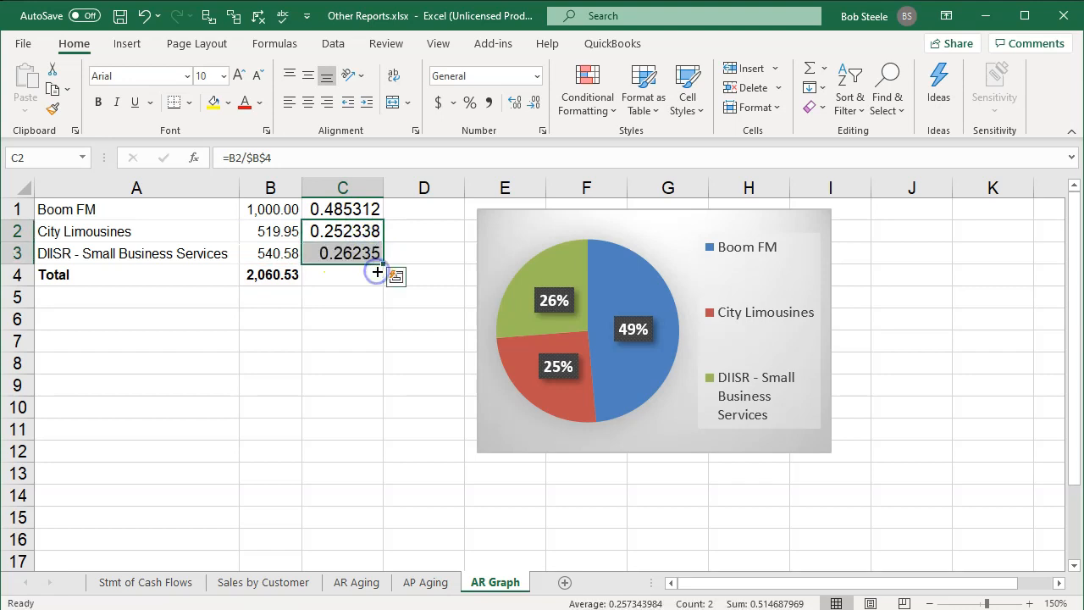
{"action": "left_click_drag", "start_coordinate": [348, 199], "coordinate": [356, 296]}
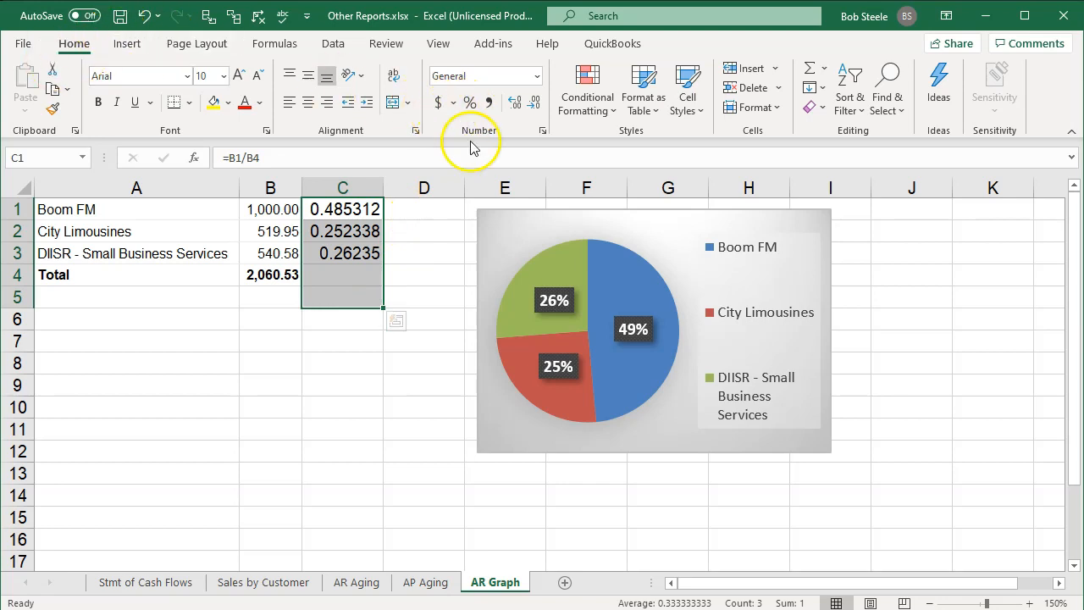
{"action": "left_click", "coordinate": [467, 105]}
Step: Add up the customer percentages C1:C3 with a SUM formula in C4
{"action": "left_click", "coordinate": [326, 270]}
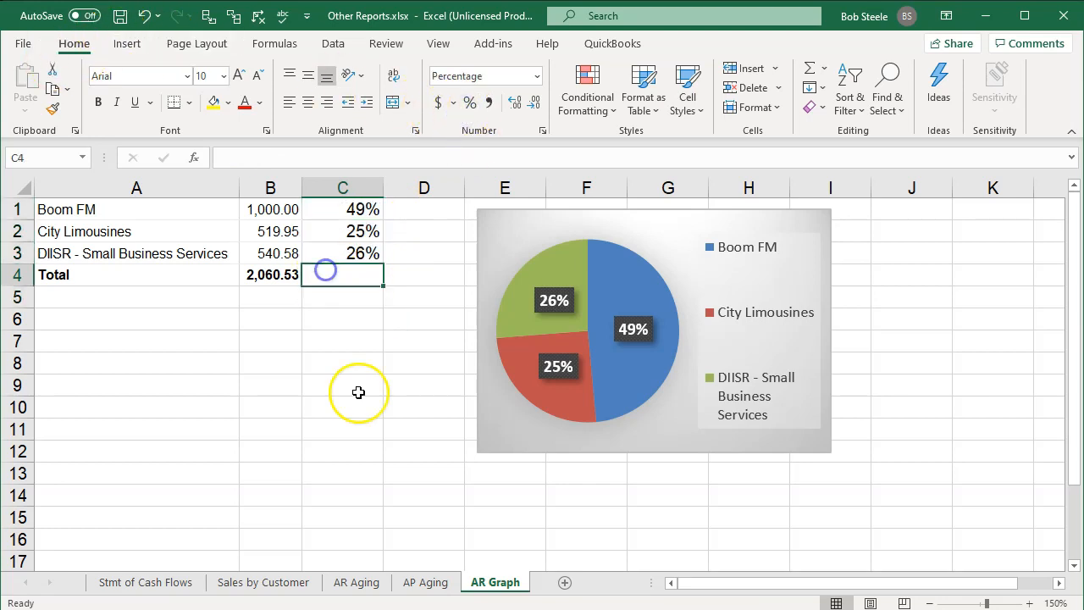
{"action": "type", "text": "=sum("}
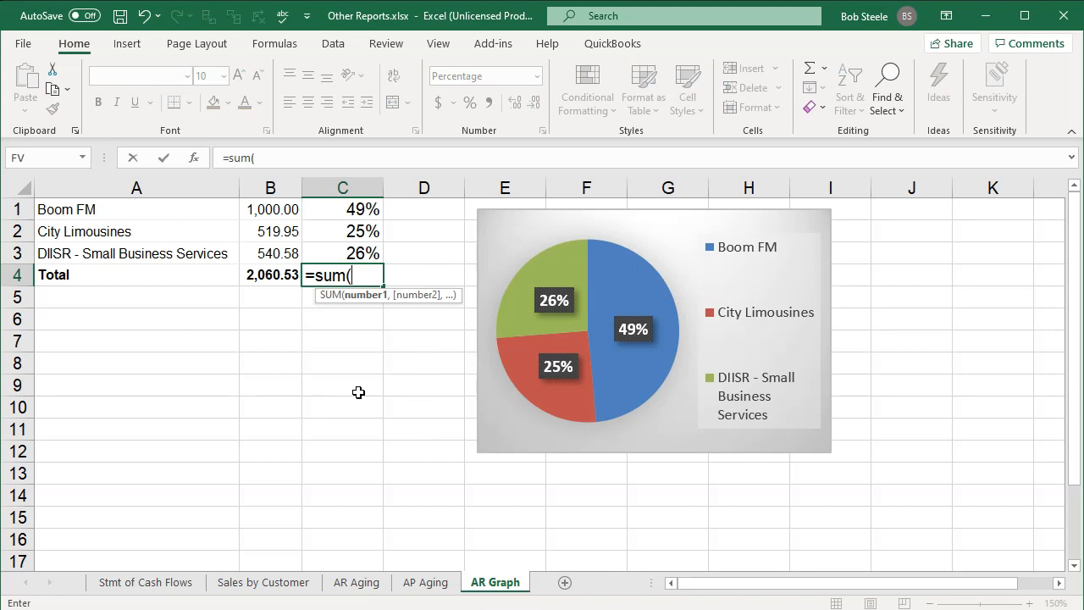
{"action": "key", "text": "Up"}
{"action": "key", "text": "shift+Up"}
{"action": "key", "text": "shift+Up"}
{"action": "key", "text": "Return"}
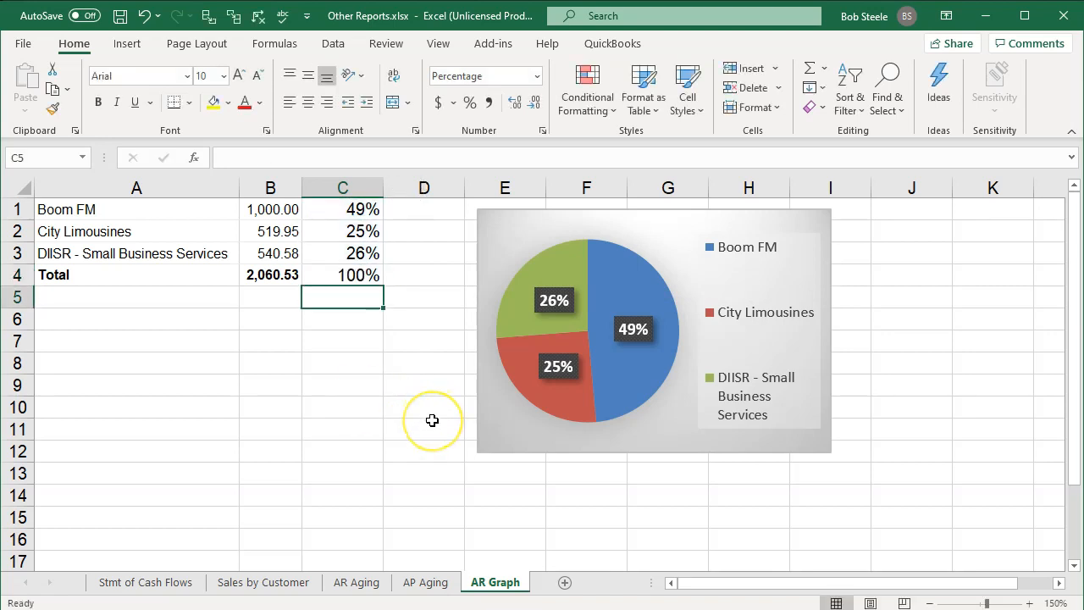
Step: Shift the pie's plot area slightly up and to the left inside the chart
{"action": "left_click_drag", "start_coordinate": [509, 236], "coordinate": [474, 229]}
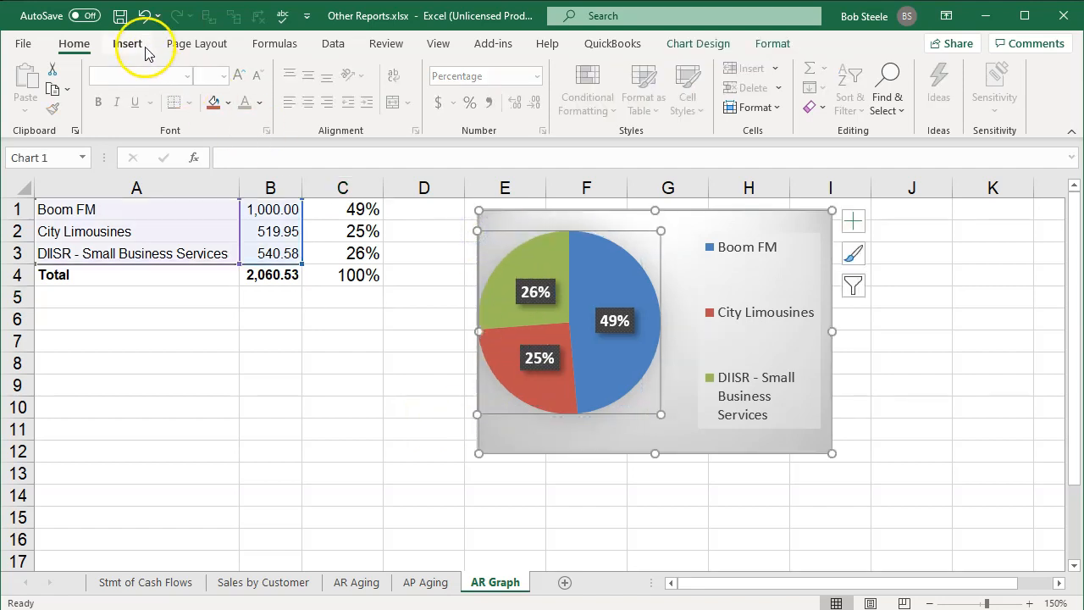
Step: Undo the plot area shift and move the whole pie chart beside the data, over columns D to H
{"action": "left_click", "coordinate": [144, 15]}
{"action": "left_click_drag", "start_coordinate": [717, 450], "coordinate": [644, 446]}
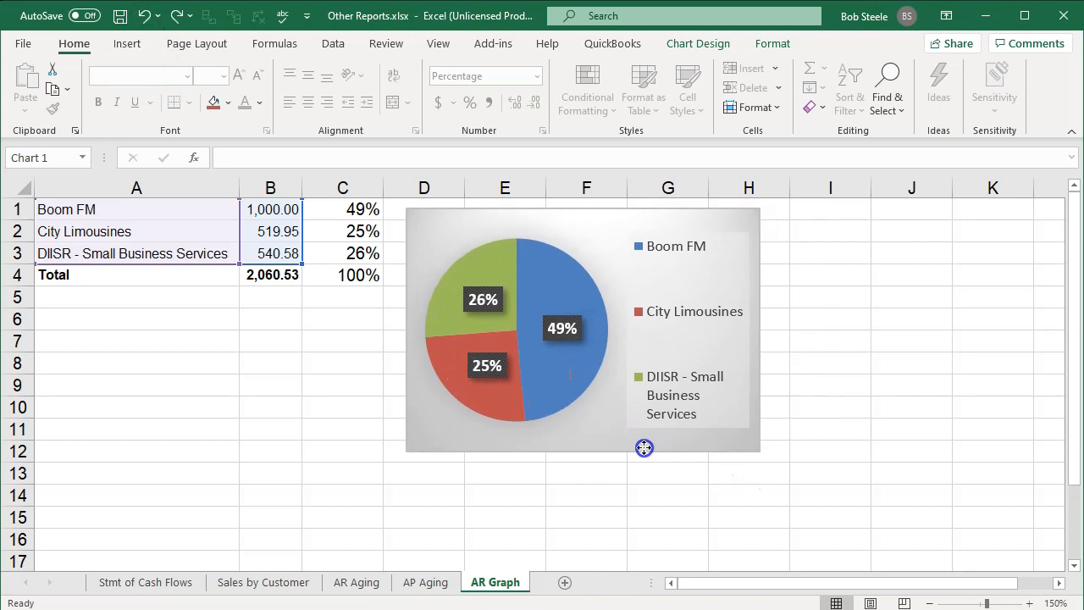
{"action": "left_click", "coordinate": [300, 452]}
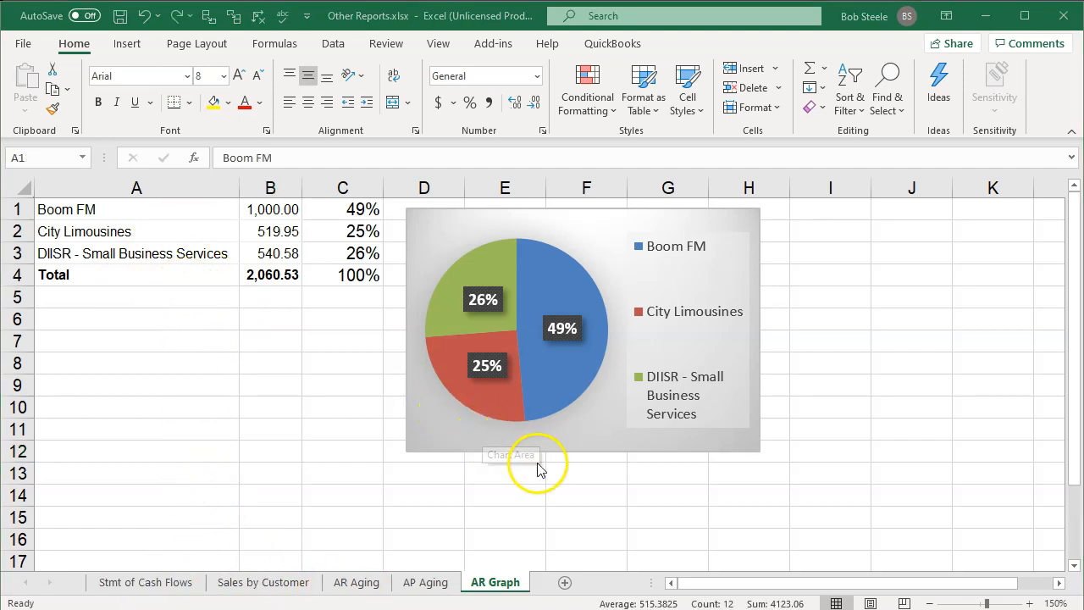
Step: Try covering the customer data by moving the pie chart over columns A to C
{"action": "left_click_drag", "start_coordinate": [605, 436], "coordinate": [209, 410]}
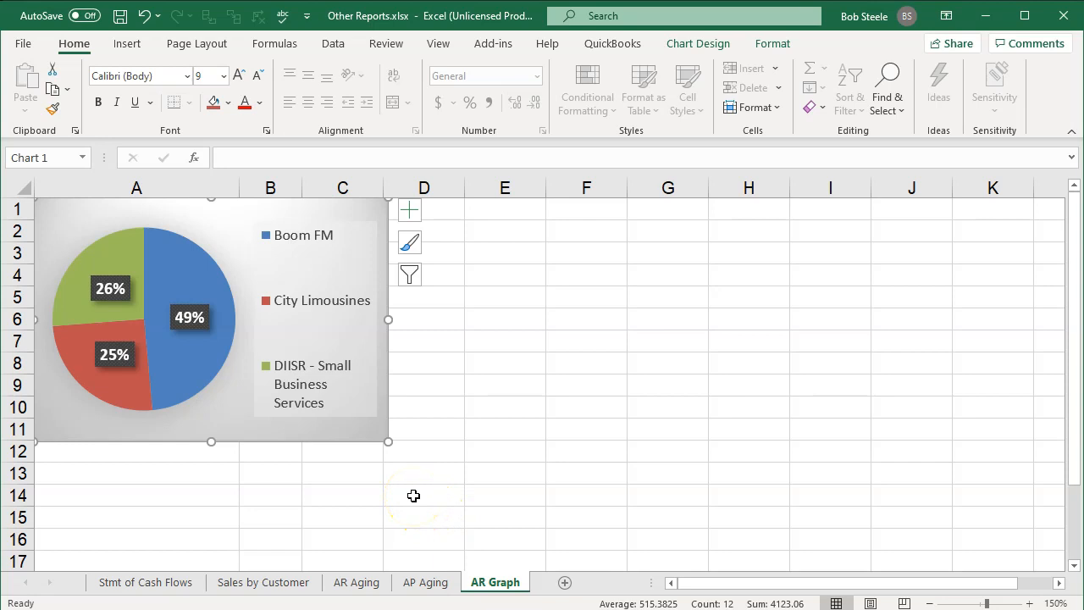
{"action": "left_click_drag", "start_coordinate": [225, 412], "coordinate": [423, 429]}
{"action": "left_click", "coordinate": [145, 16]}
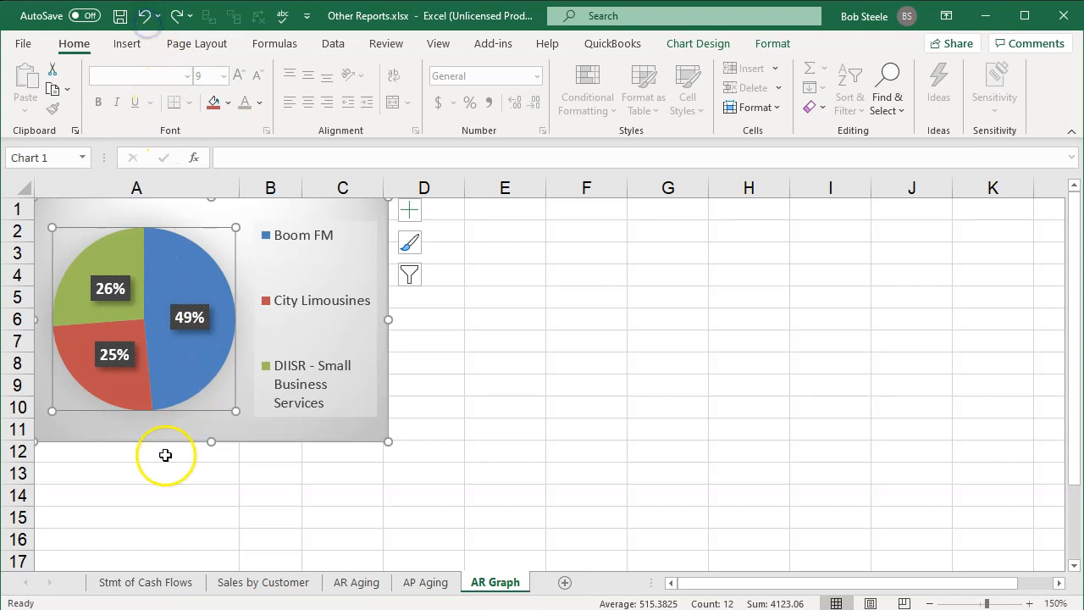
Step: Move the pie chart off the data, back over columns D to H and flush with the sheet's upper edge
{"action": "left_click", "coordinate": [157, 515]}
{"action": "left_click", "coordinate": [160, 431]}
{"action": "left_click_drag", "start_coordinate": [162, 431], "coordinate": [536, 437]}
{"action": "key", "text": "Escape"}
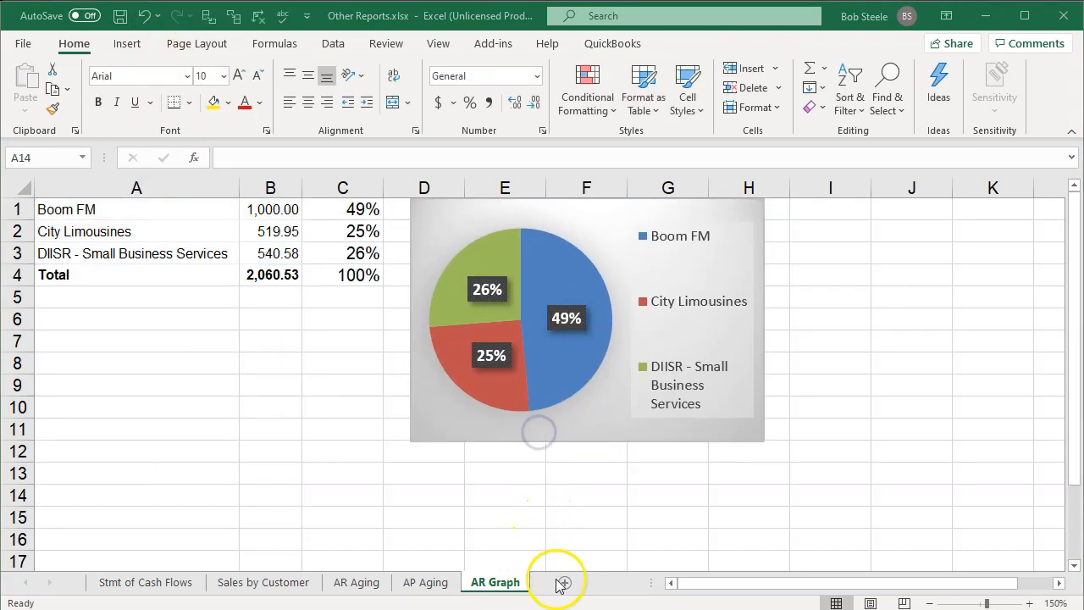
Step: Add a new worksheet and rename the existing AR Graph sheet as AR Graph Data
{"action": "left_click", "coordinate": [566, 585]}
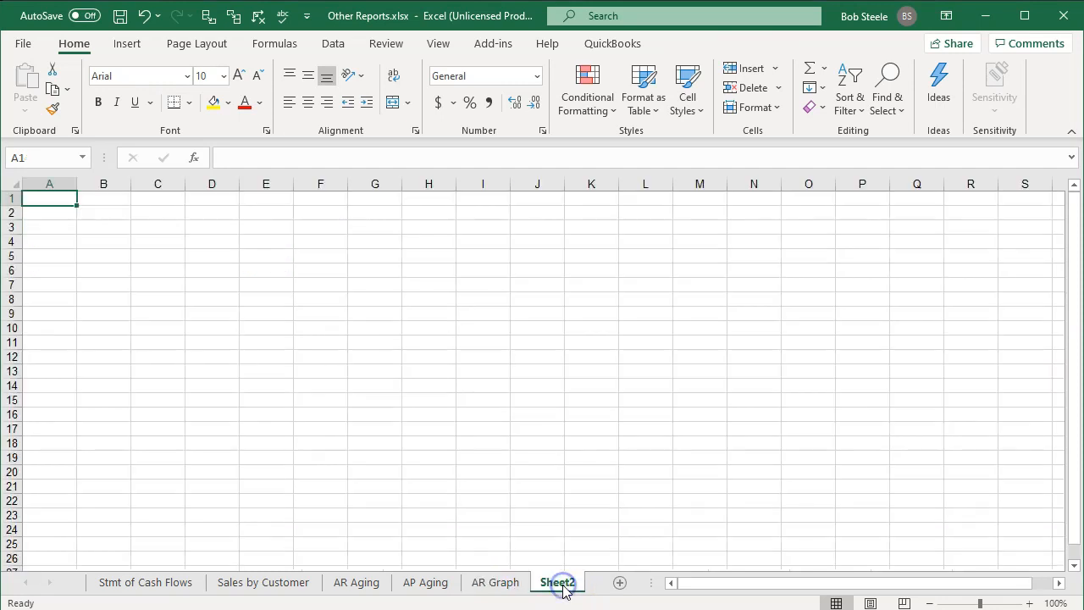
{"action": "double_click", "coordinate": [564, 585]}
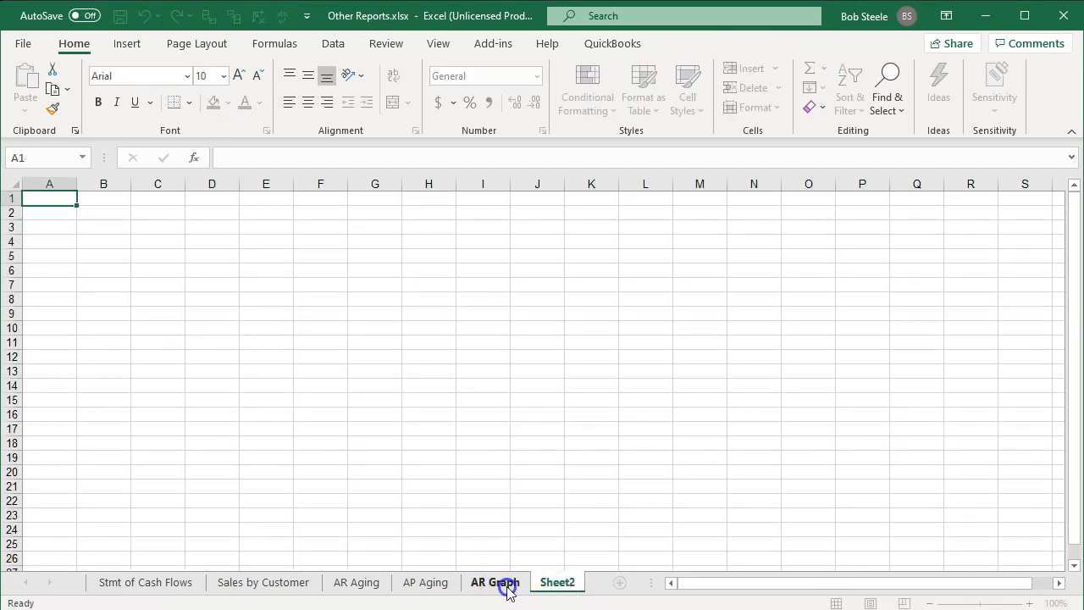
{"action": "double_click", "coordinate": [508, 586]}
{"action": "left_click", "coordinate": [568, 319]}
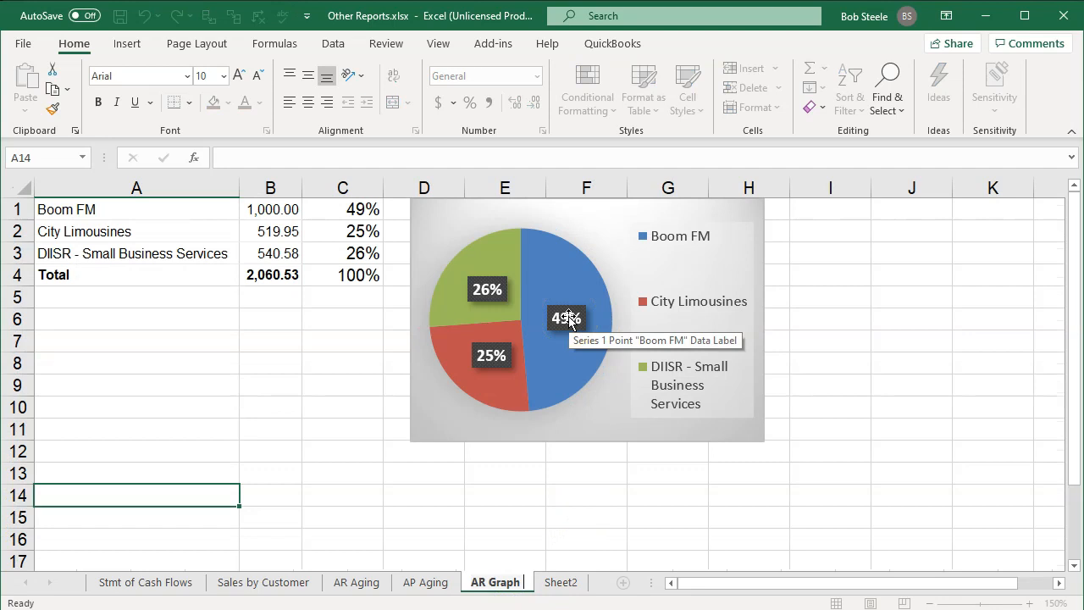
Step: Rename the new blank sheet as AR Graph
{"action": "left_click", "coordinate": [581, 583]}
{"action": "double_click", "coordinate": [472, 584]}
{"action": "type", "text": "A"}
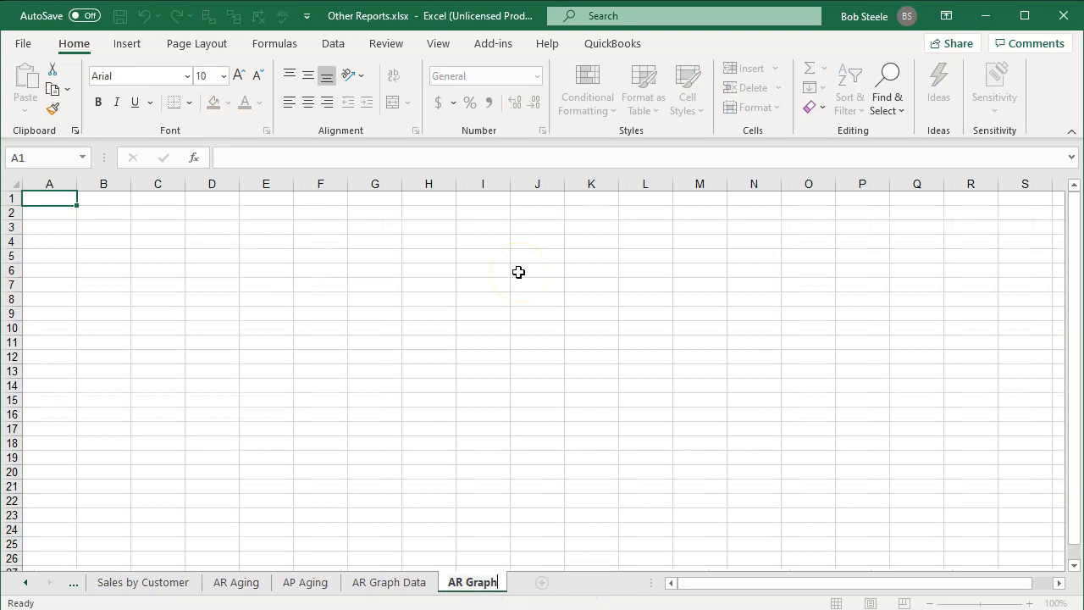
{"action": "type", "text": "R Graph"}
{"action": "left_click", "coordinate": [519, 272]}
Step: Copy the pie chart from AR Graph Data to cell A1 of AR Graph and enlarge it to cover about A1:G19
{"action": "left_click", "coordinate": [377, 582]}
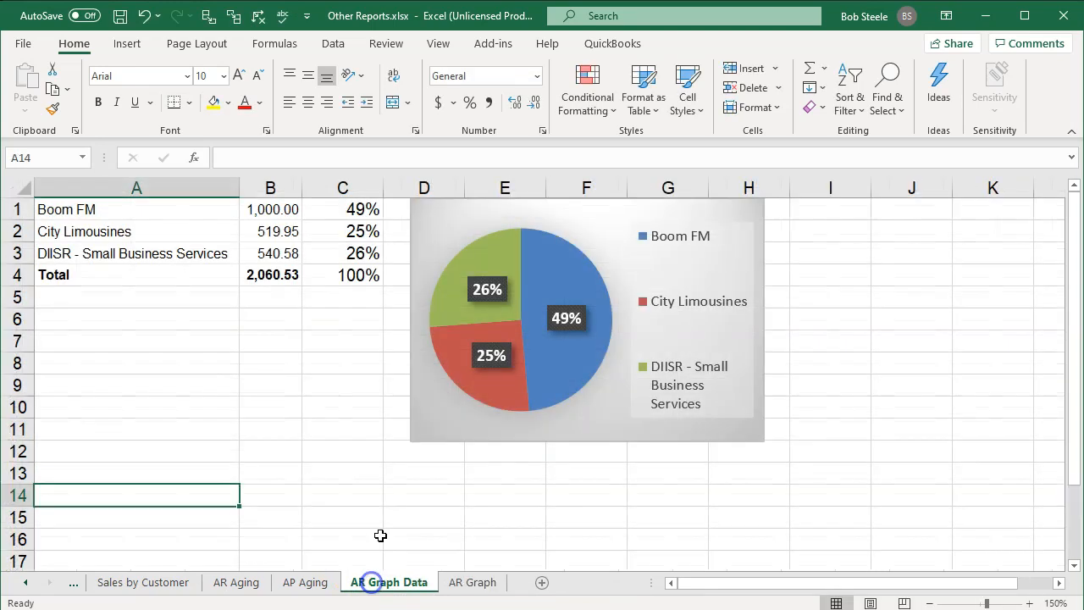
{"action": "left_click", "coordinate": [425, 233]}
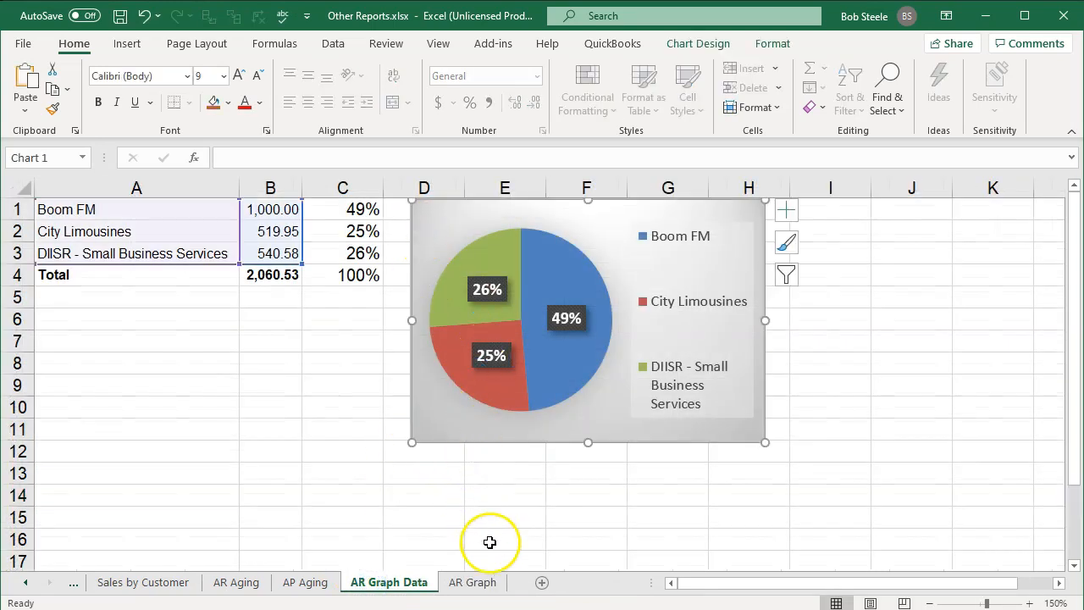
{"action": "left_click", "coordinate": [473, 582]}
{"action": "left_click", "coordinate": [72, 203]}
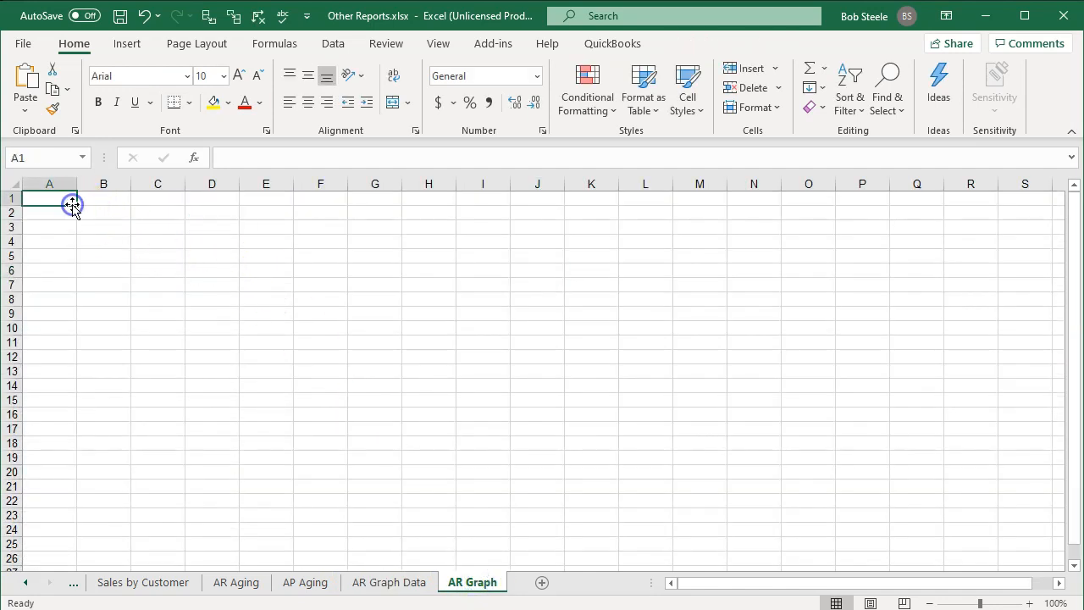
{"action": "key", "text": "ctrl+v"}
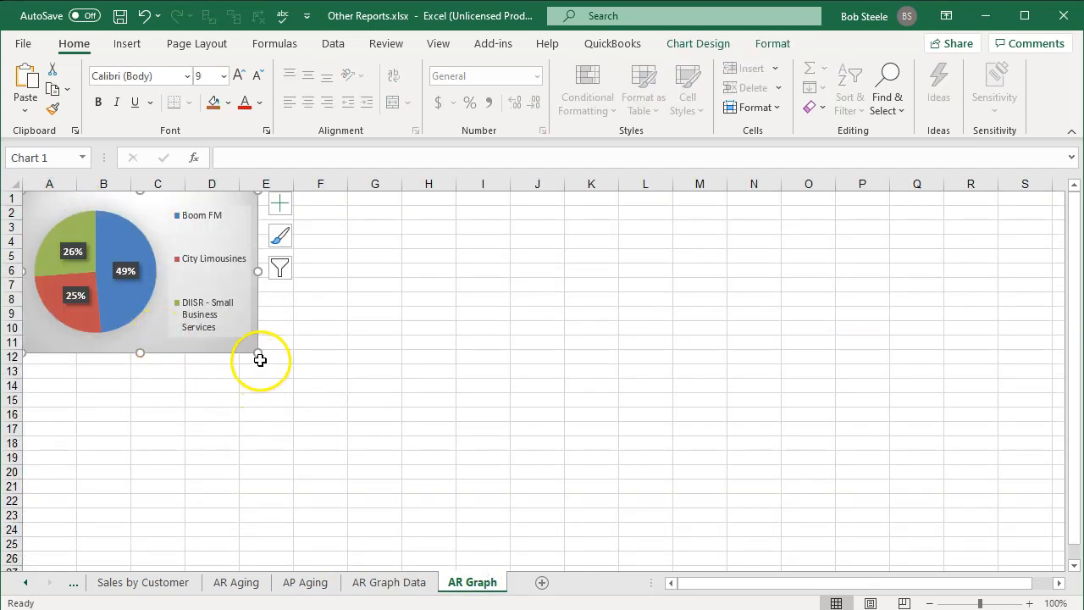
{"action": "left_click_drag", "start_coordinate": [259, 354], "coordinate": [398, 472]}
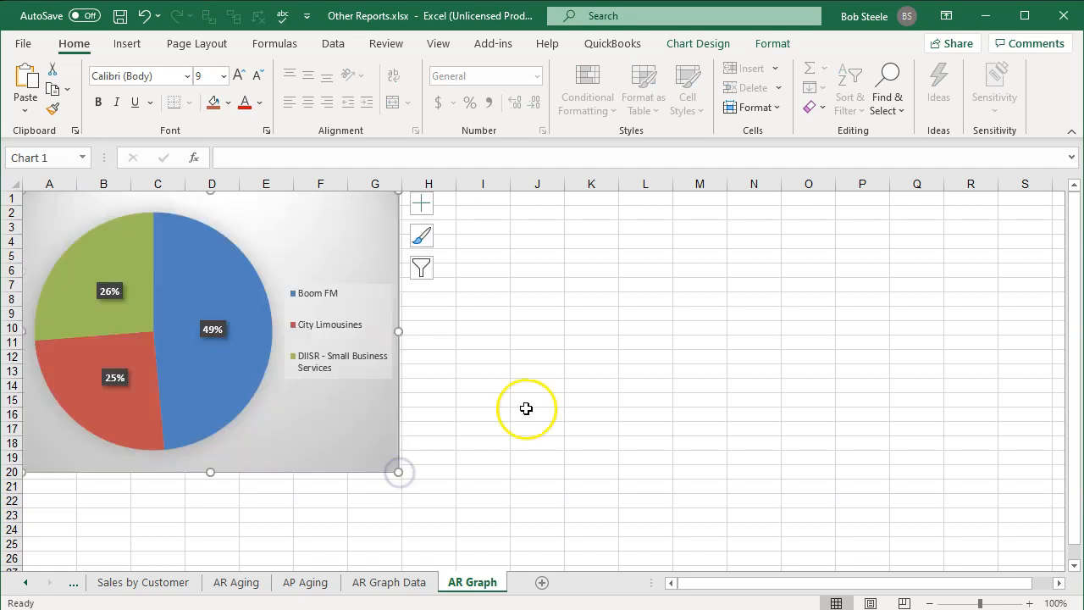
{"action": "left_click", "coordinate": [530, 402]}
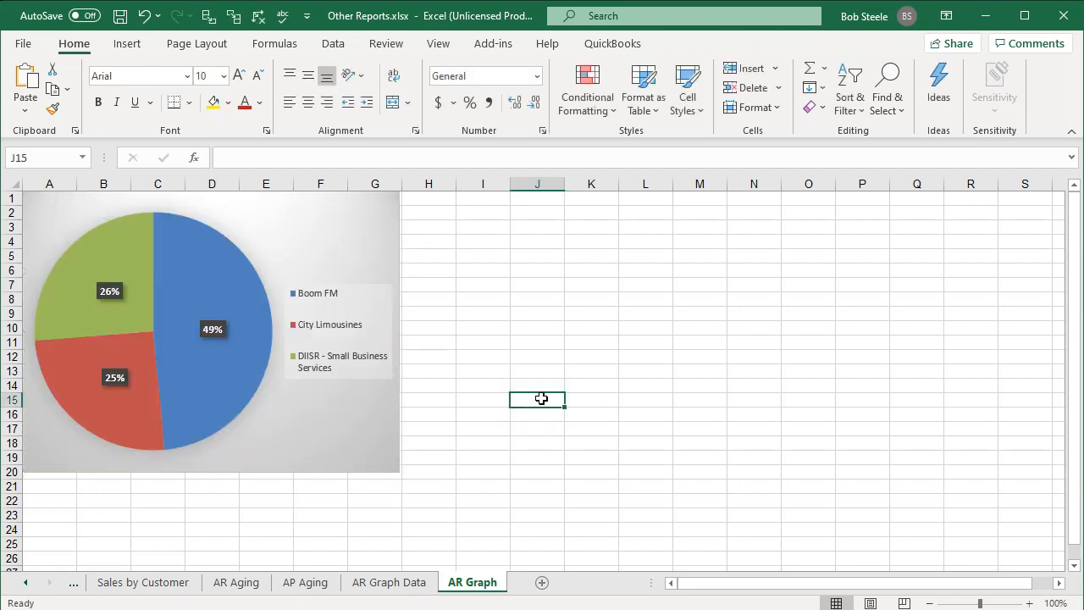
Step: Hide the AR Graph Data sheet
{"action": "left_click", "coordinate": [394, 583]}
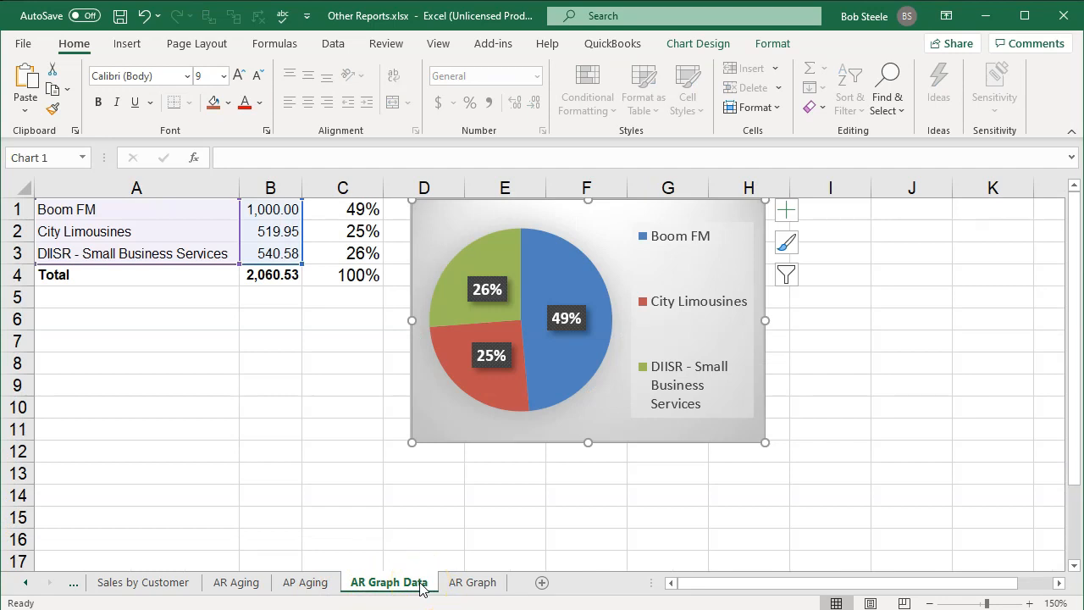
{"action": "right_click", "coordinate": [421, 585]}
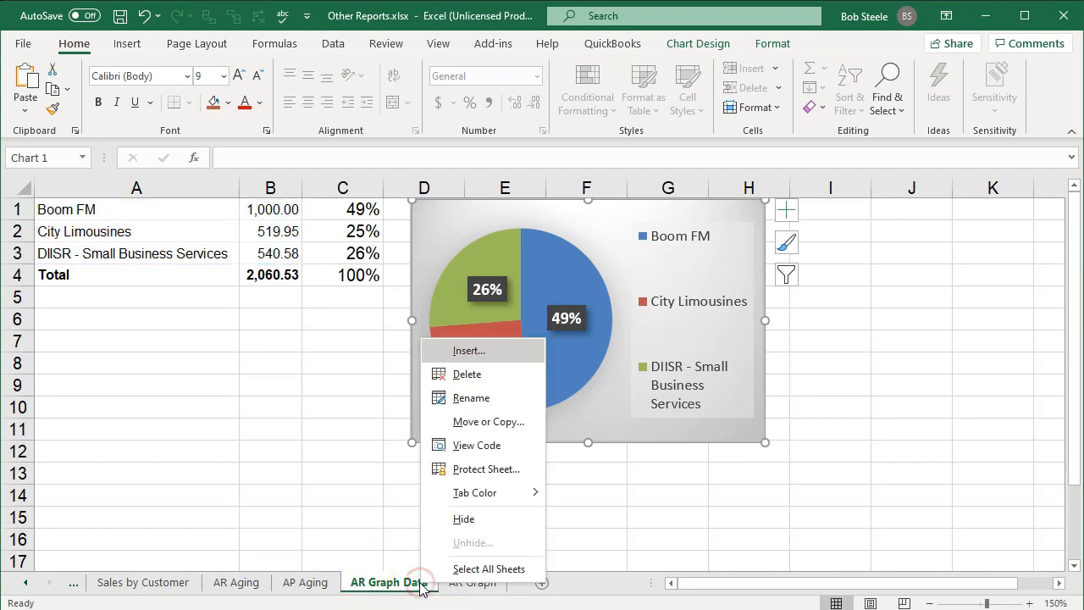
{"action": "left_click", "coordinate": [464, 519]}
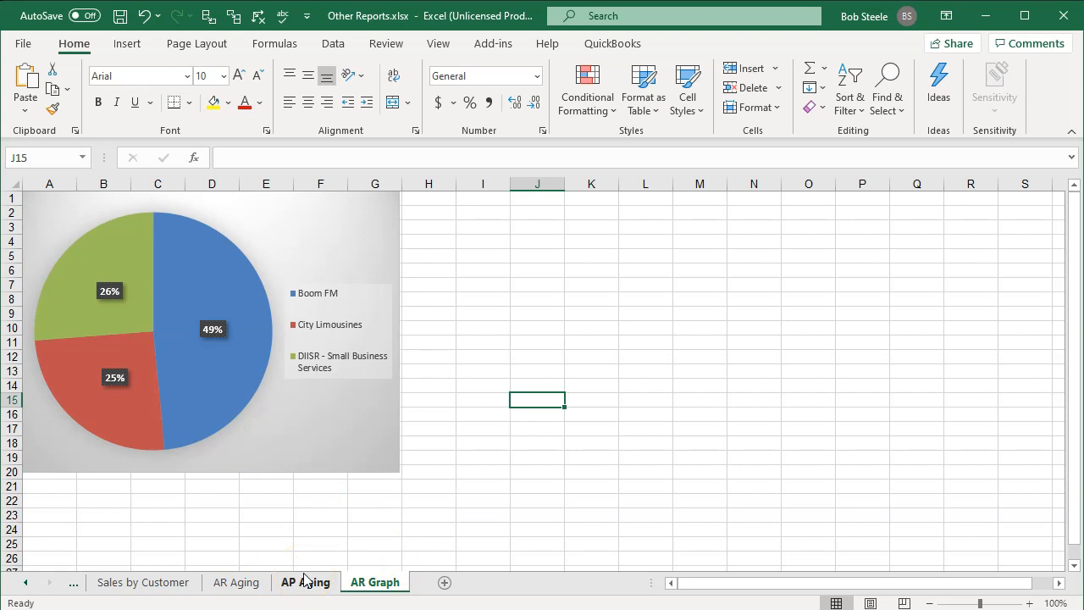
Step: Unhide the AR Graph Data sheet from the neighbouring AP Aging and AR Graph sheets
{"action": "left_click", "coordinate": [349, 583]}
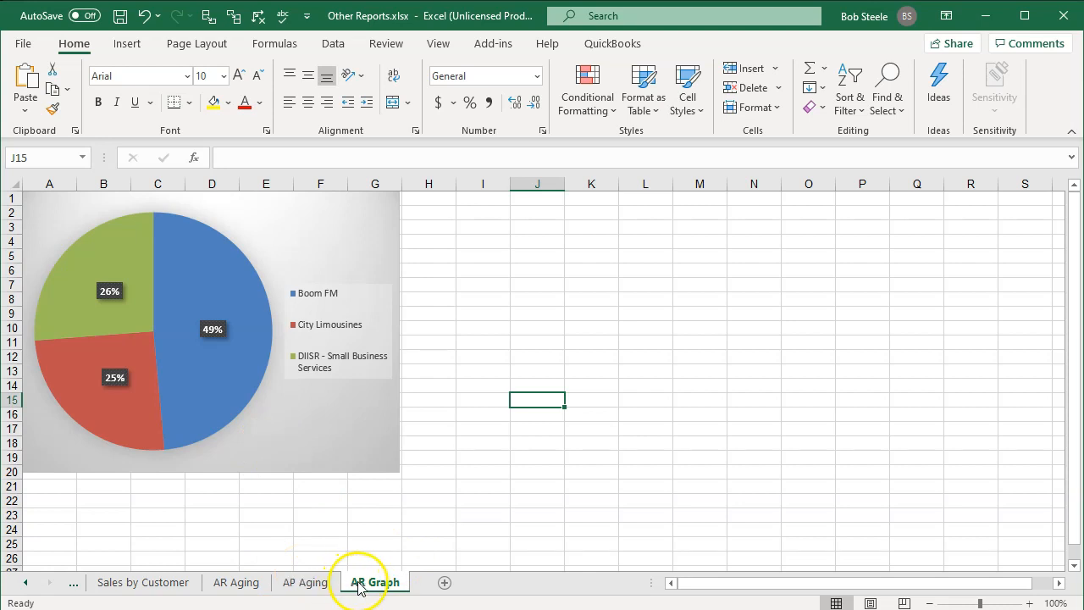
{"action": "left_click", "coordinate": [315, 583]}
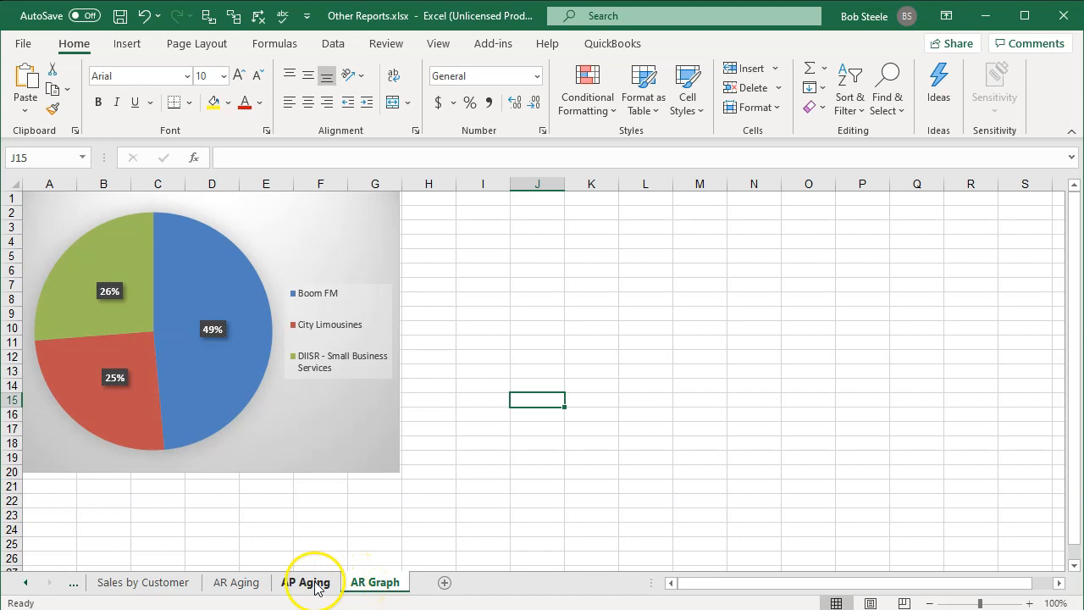
{"action": "left_click", "coordinate": [314, 583], "text": "ctrl"}
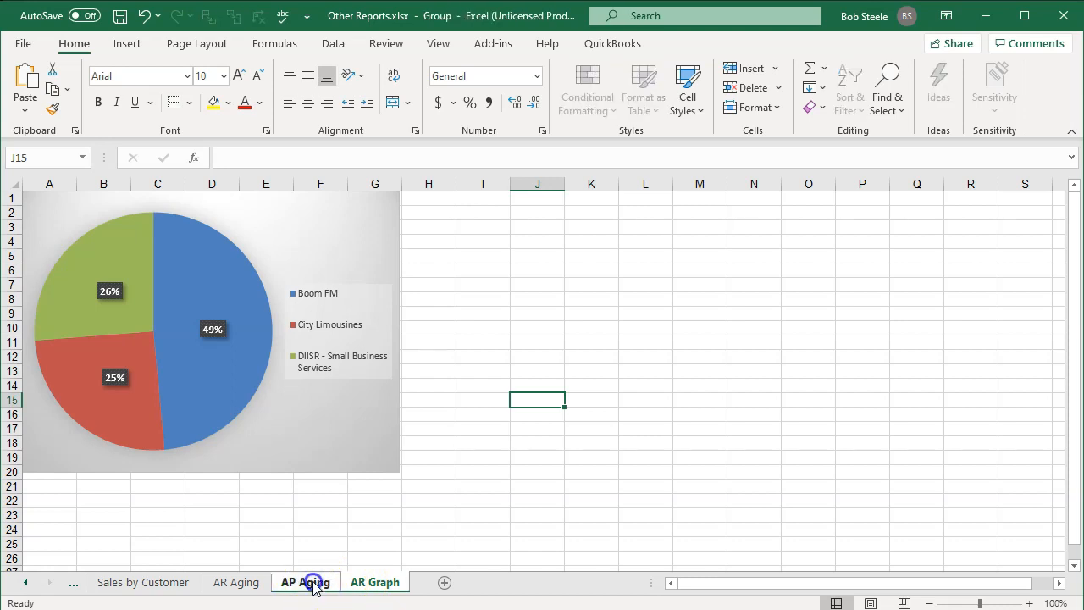
{"action": "right_click", "coordinate": [357, 585]}
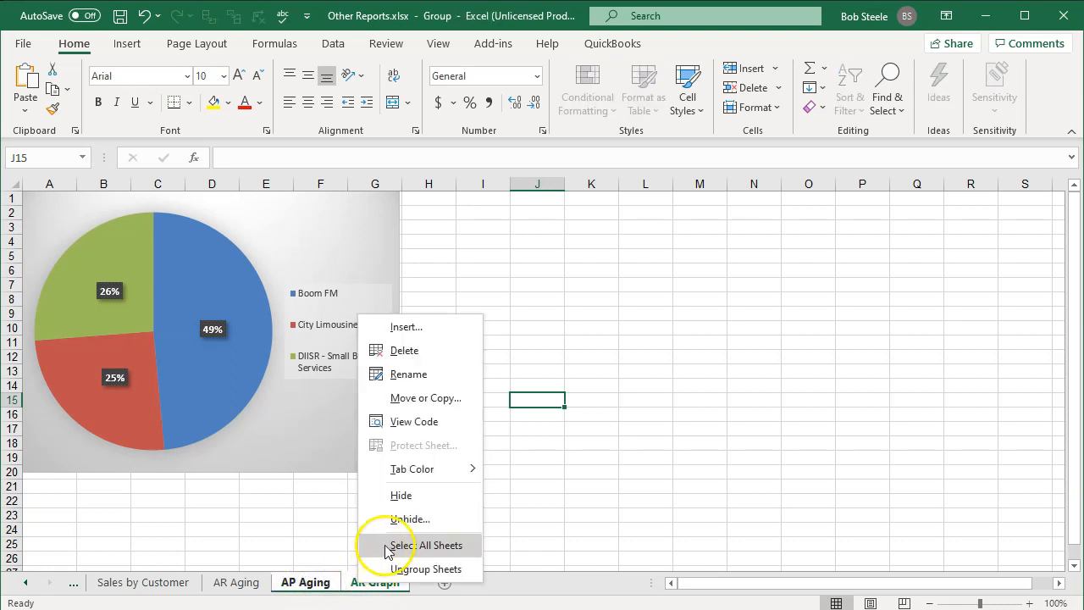
{"action": "left_click", "coordinate": [402, 519]}
{"action": "left_click", "coordinate": [418, 579]}
{"action": "left_click", "coordinate": [305, 489]}
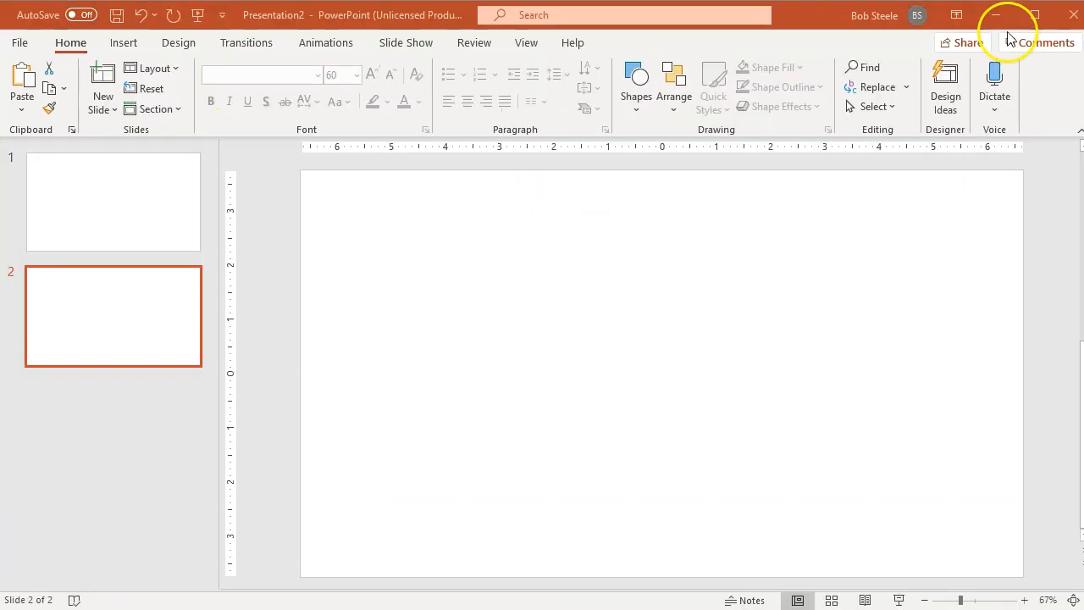
Step: Copy the pie chart from the AR Graph Data sheet and switch to the blank slide 2 in PowerPoint
{"action": "left_click", "coordinate": [997, 20]}
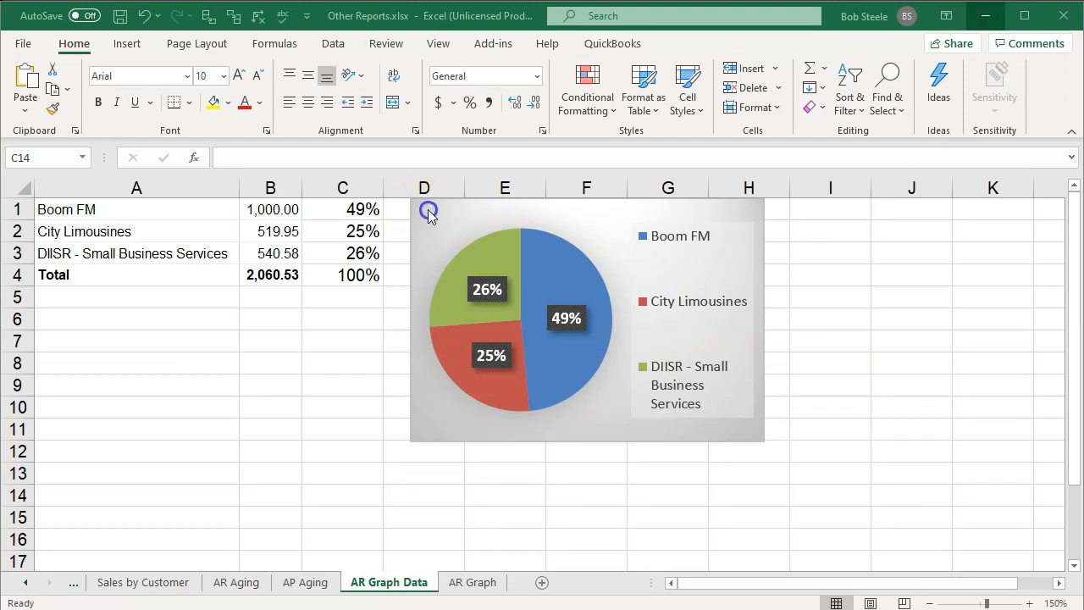
{"action": "left_click", "coordinate": [428, 212]}
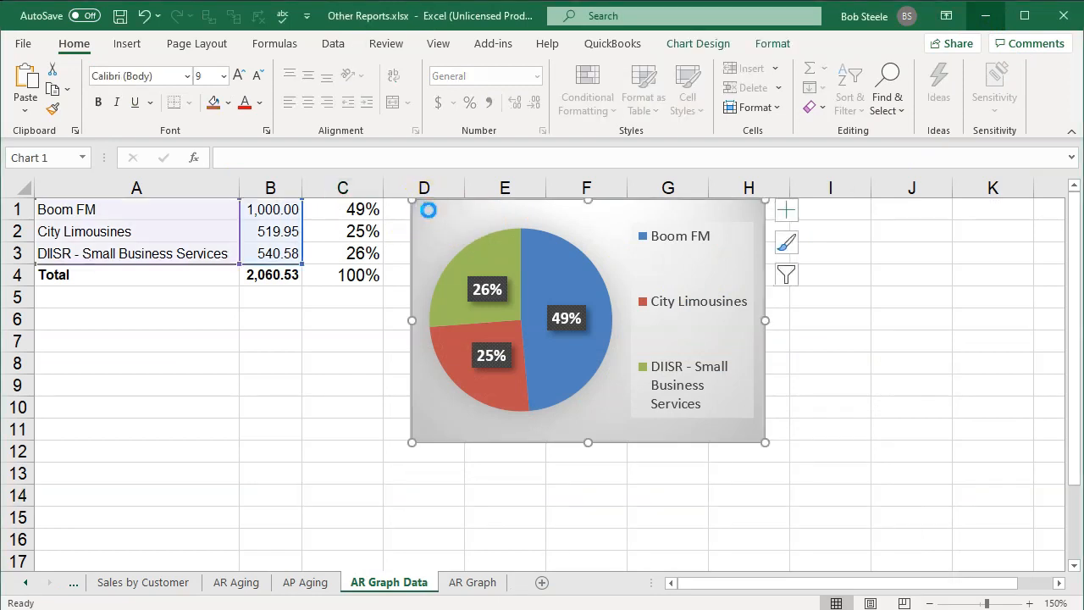
{"action": "left_click", "coordinate": [718, 609]}
{"action": "left_click", "coordinate": [993, 589]}
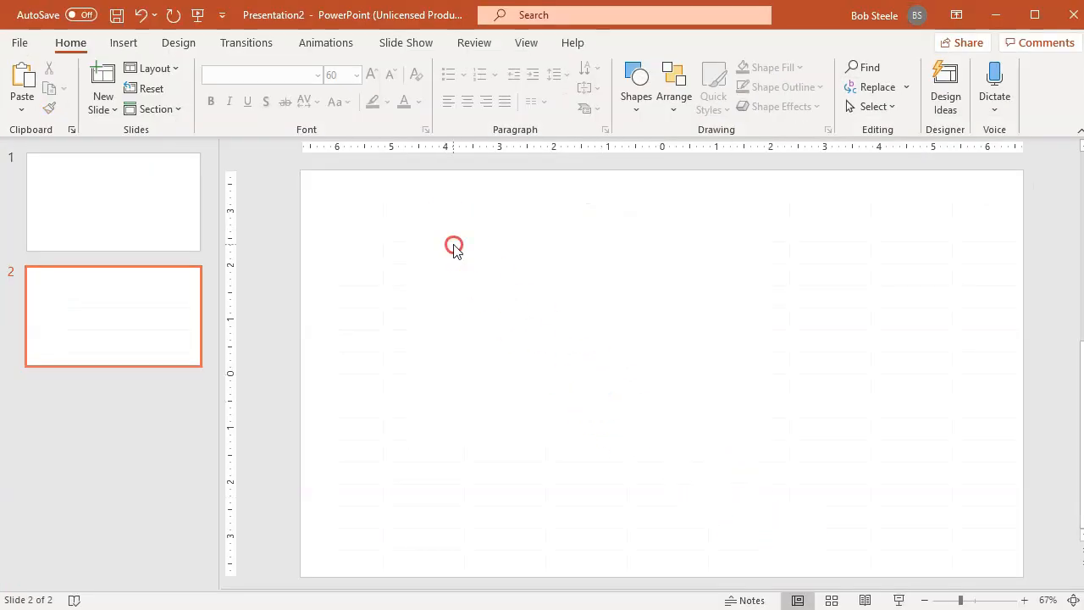
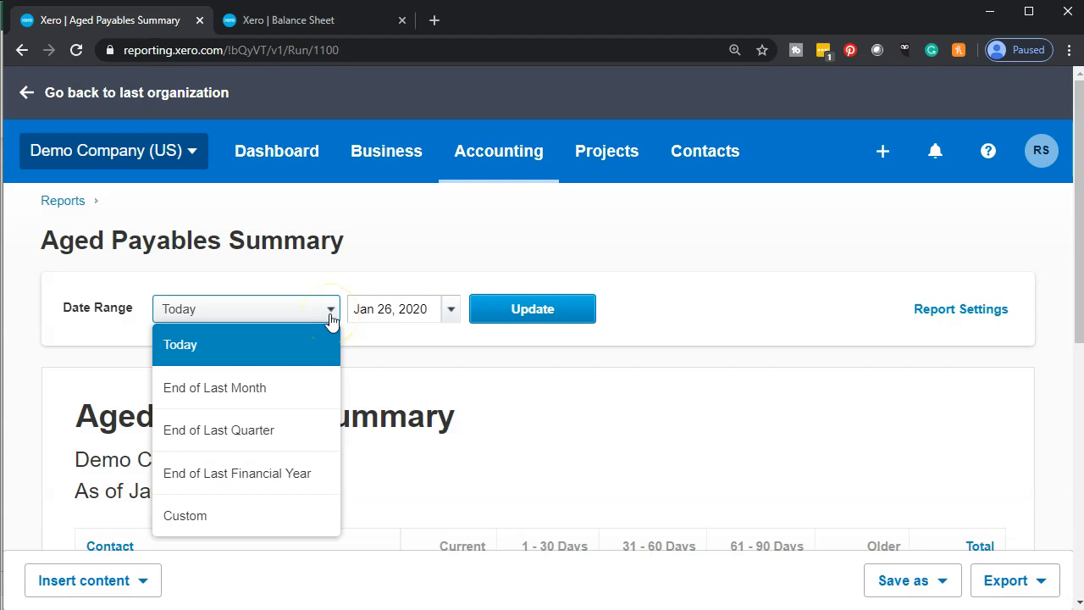
Step: Set the Aged Payables Summary date range to End of Last Financial Year and update the report
{"action": "left_click", "coordinate": [305, 491]}
{"action": "left_click", "coordinate": [532, 323]}
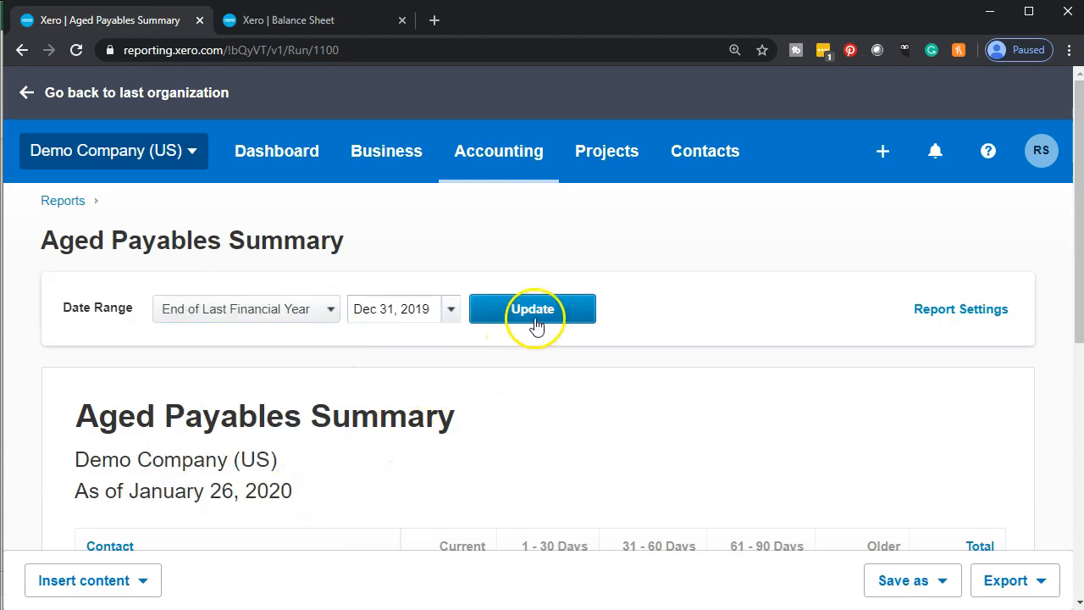
{"action": "scroll", "coordinate": [535, 324], "scroll_direction": "down", "scroll_amount": 3}
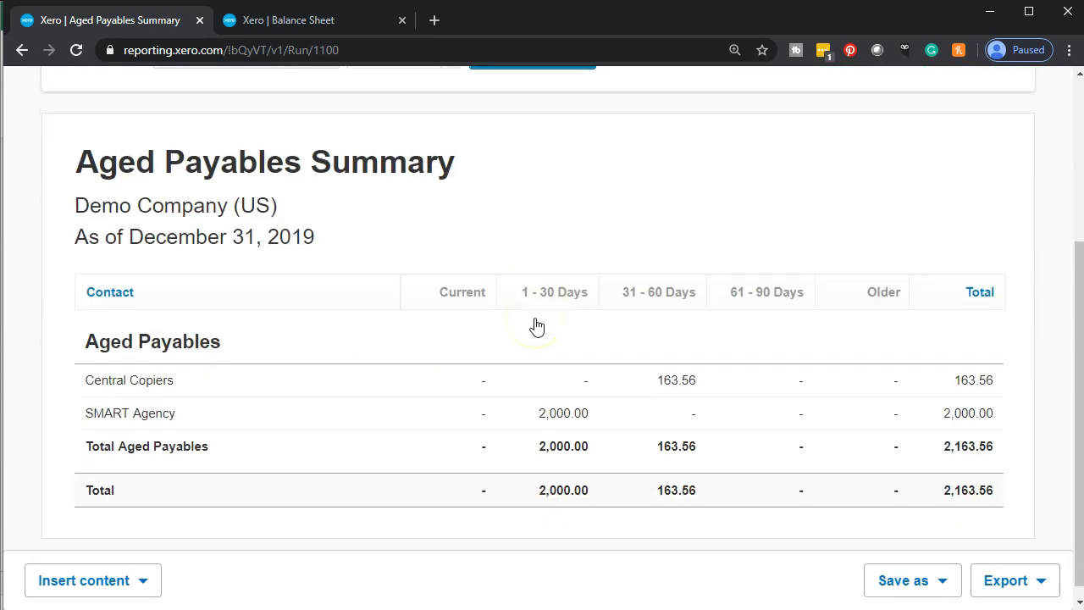
Step: Export the Aged Payables Summary to Excel and open the downloaded workbook
{"action": "left_click", "coordinate": [1008, 582]}
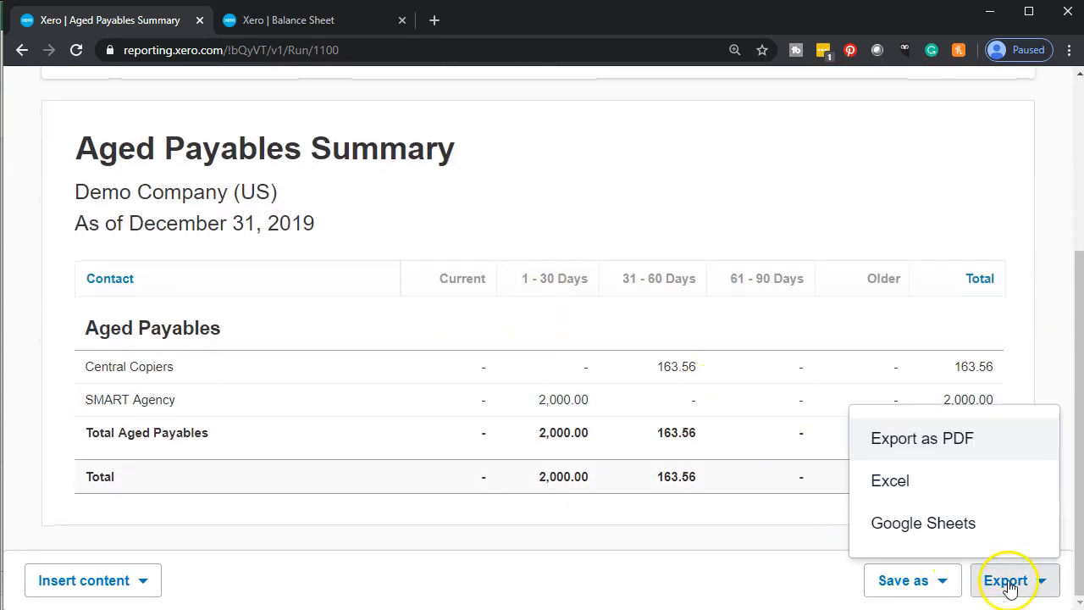
{"action": "left_click", "coordinate": [953, 497]}
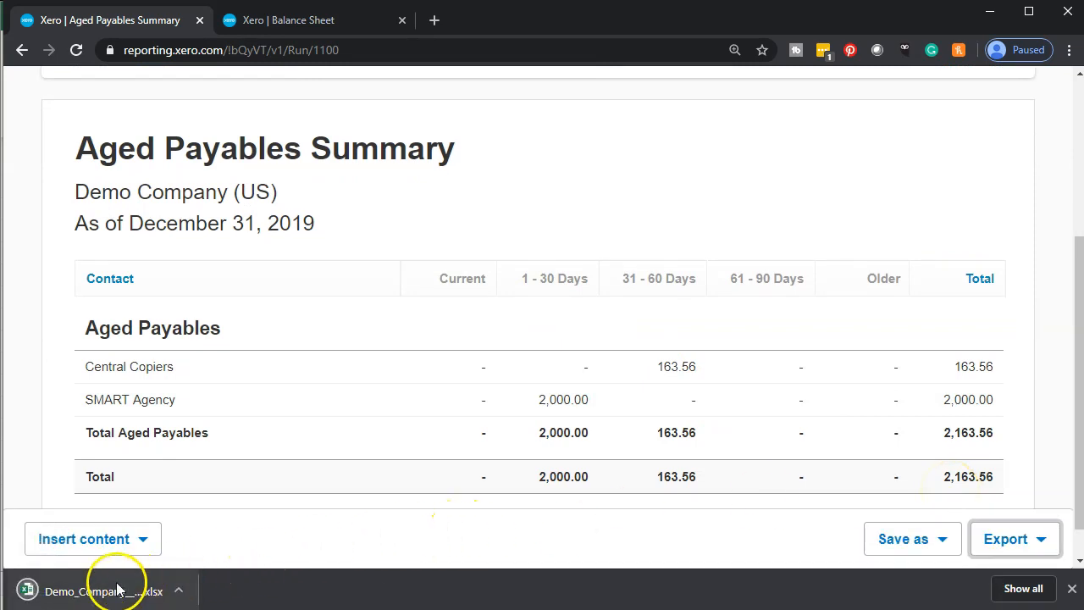
{"action": "left_click", "coordinate": [117, 588]}
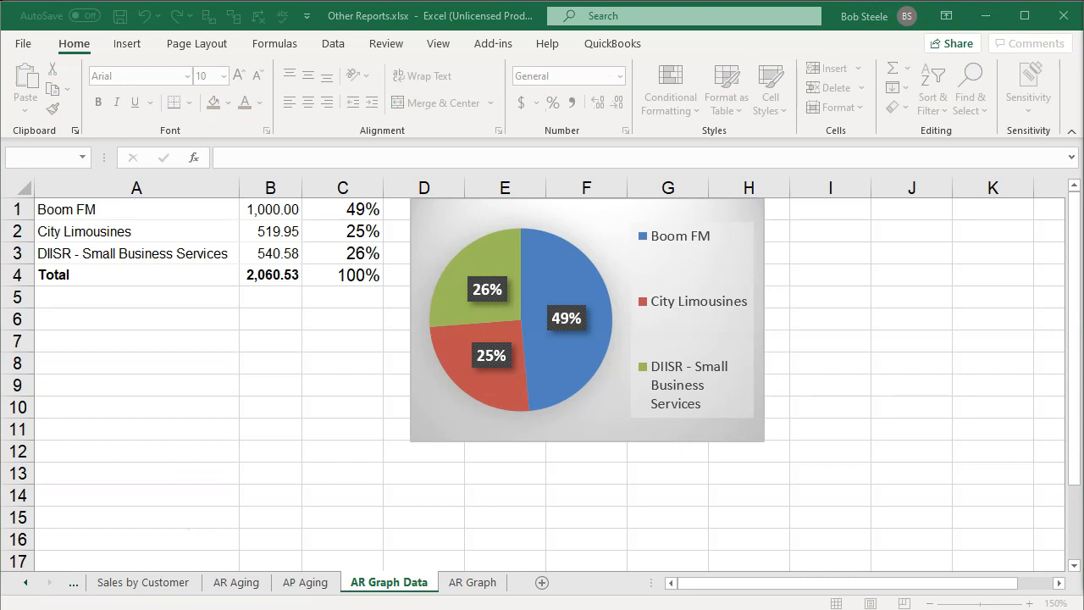
Step: Copy the entire exported Aged Payables Summary sheet and return to the Other Reports workbook
{"action": "left_click_drag", "start_coordinate": [1083, 81], "coordinate": [756, 11]}
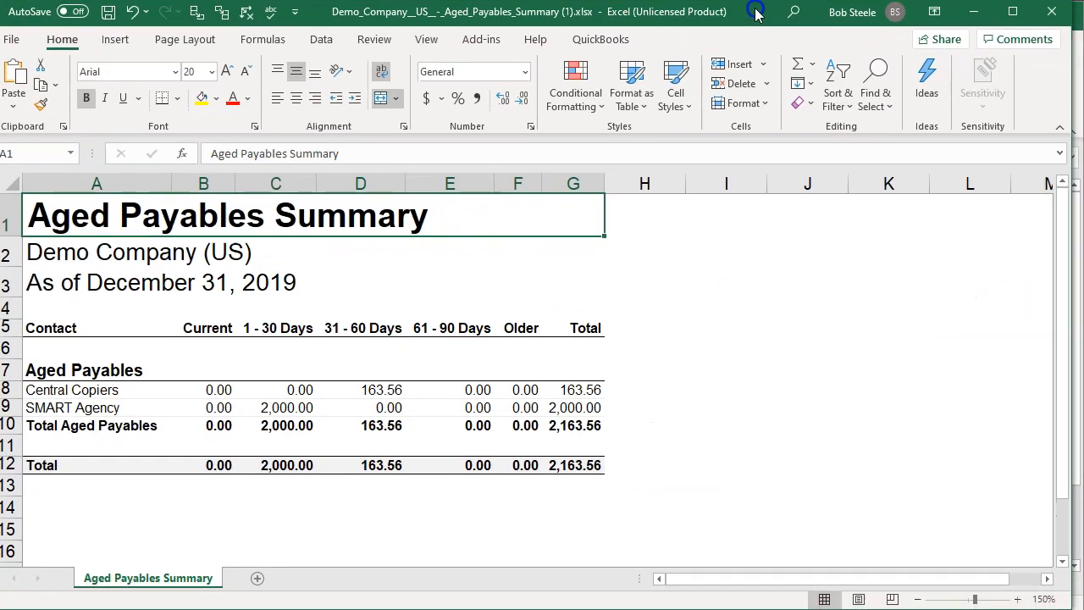
{"action": "left_click", "coordinate": [203, 328]}
{"action": "left_click", "coordinate": [11, 184]}
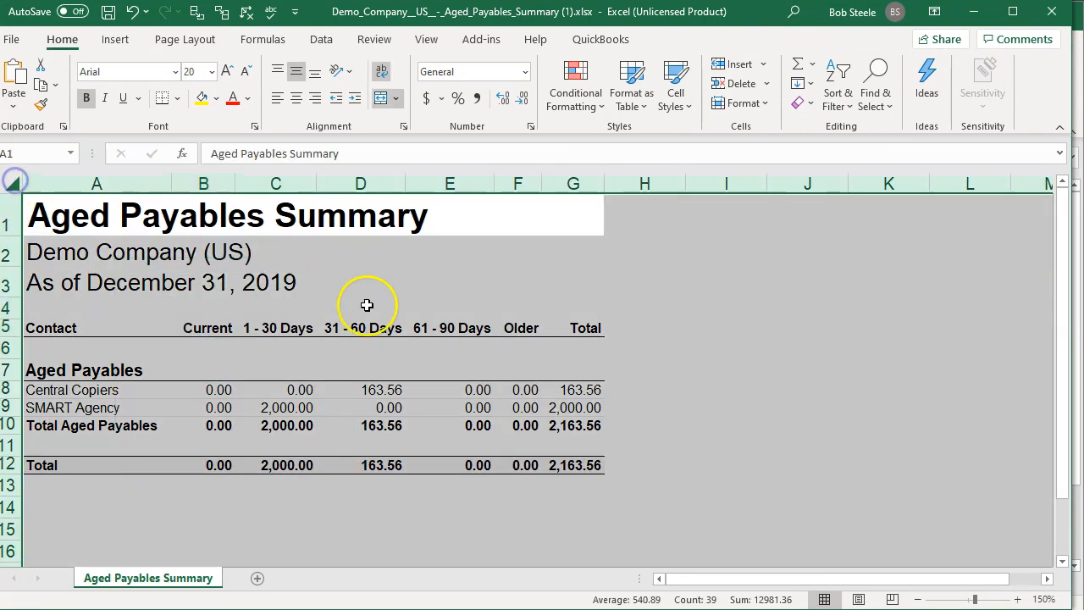
{"action": "right_click", "coordinate": [647, 331]}
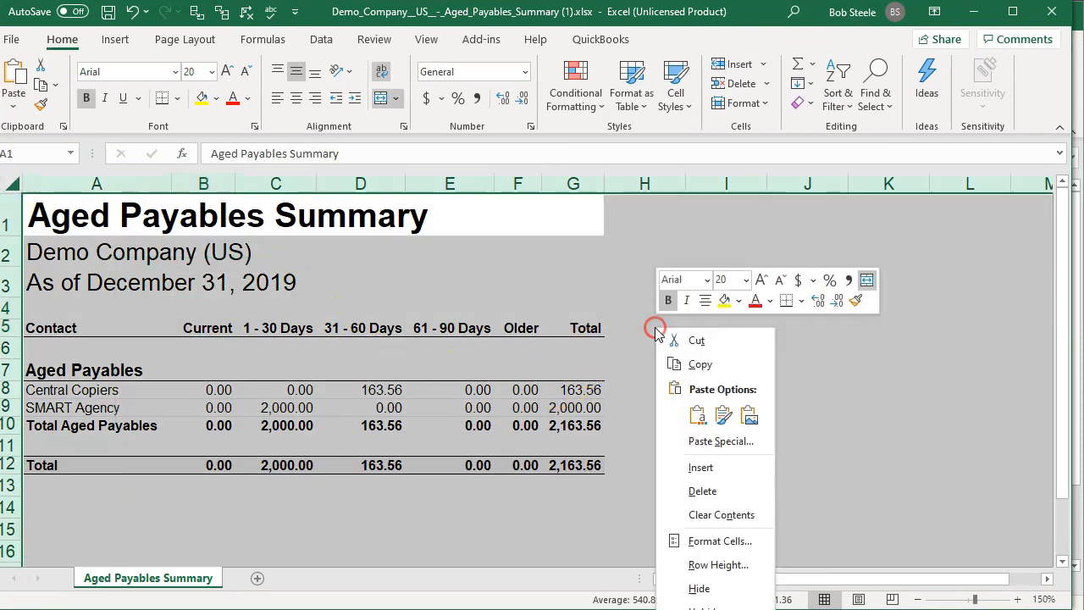
{"action": "left_click", "coordinate": [678, 371]}
{"action": "left_click", "coordinate": [974, 11]}
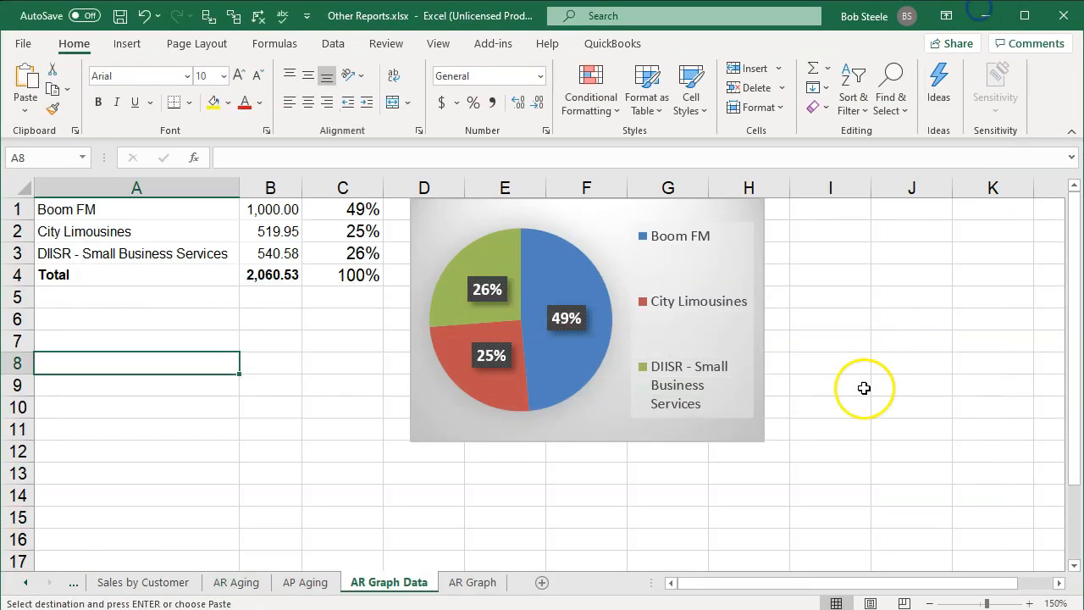
Step: Add a new sheet after AR Graph and rename it AP Graph Data
{"action": "left_click", "coordinate": [544, 584]}
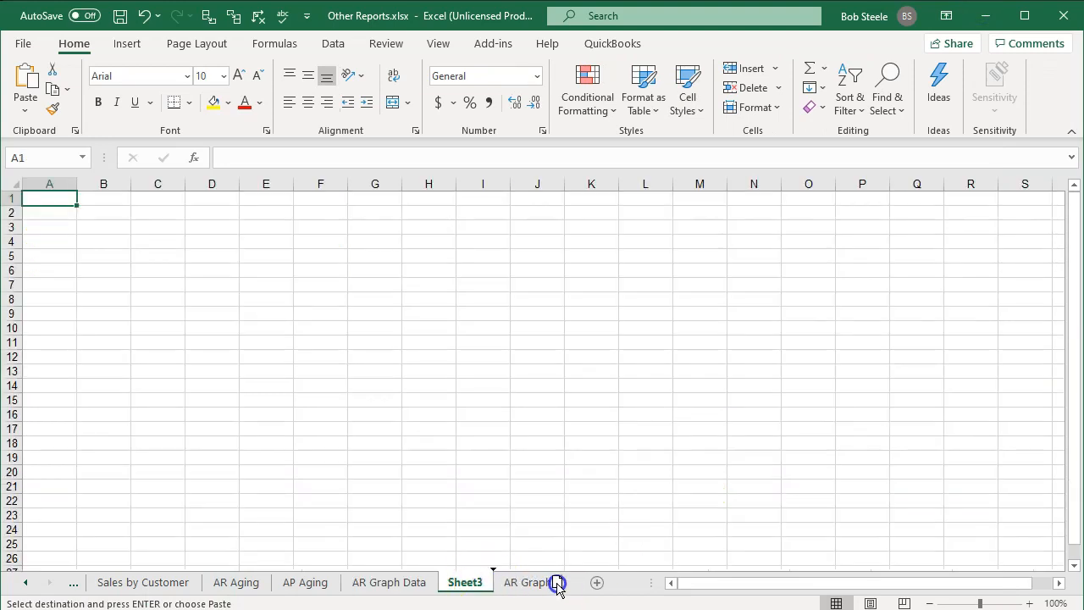
{"action": "left_click_drag", "start_coordinate": [566, 593], "coordinate": [558, 595]}
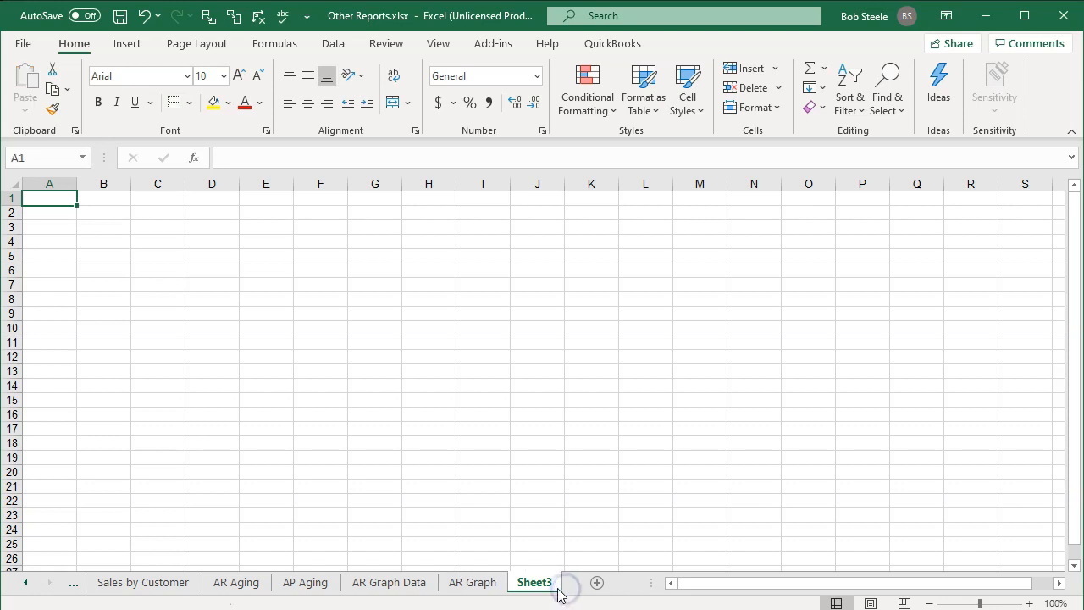
{"action": "double_click", "coordinate": [535, 582]}
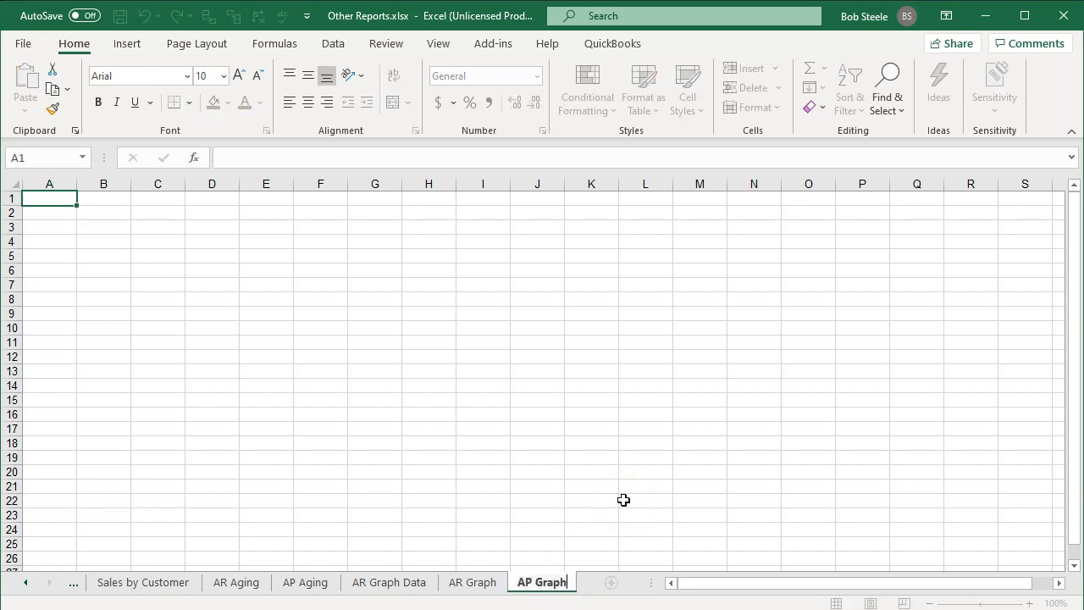
{"action": "type", "text": "AP Graph Data"}
{"action": "left_click", "coordinate": [624, 500]}
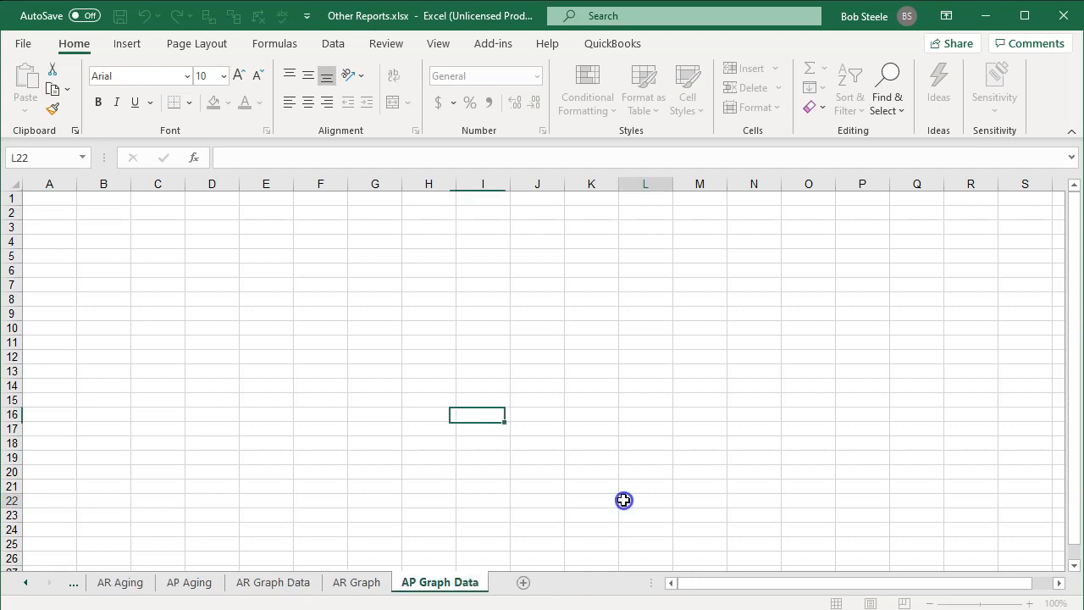
Step: Copy all cells of the exported Aged Payables Summary into the AP Graph Data sheet, starting at cell A1
{"action": "left_click", "coordinate": [53, 201]}
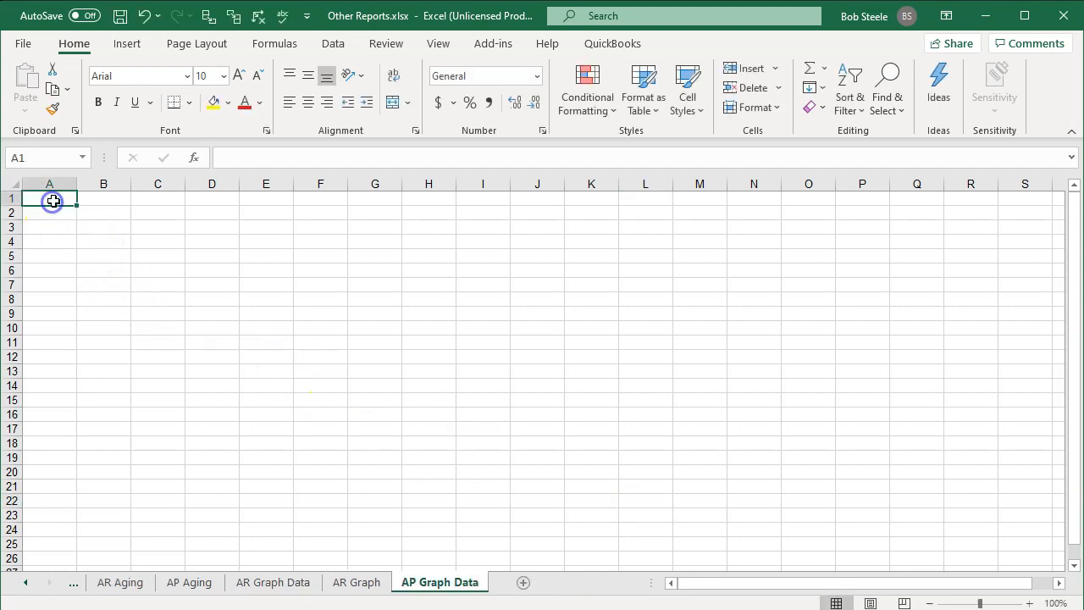
{"action": "right_click", "coordinate": [53, 200]}
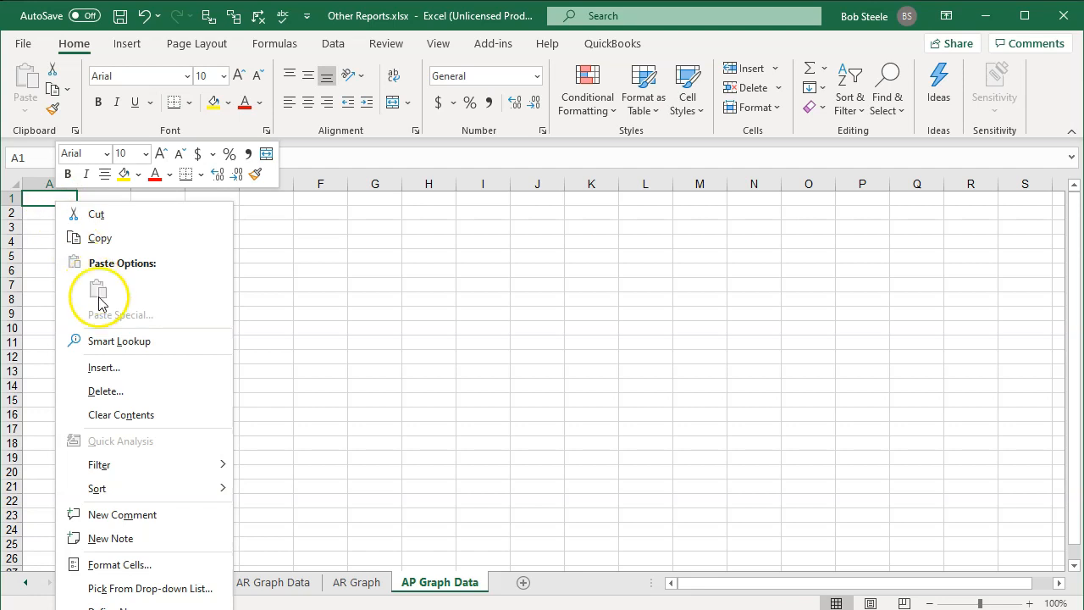
{"action": "left_click", "coordinate": [397, 458]}
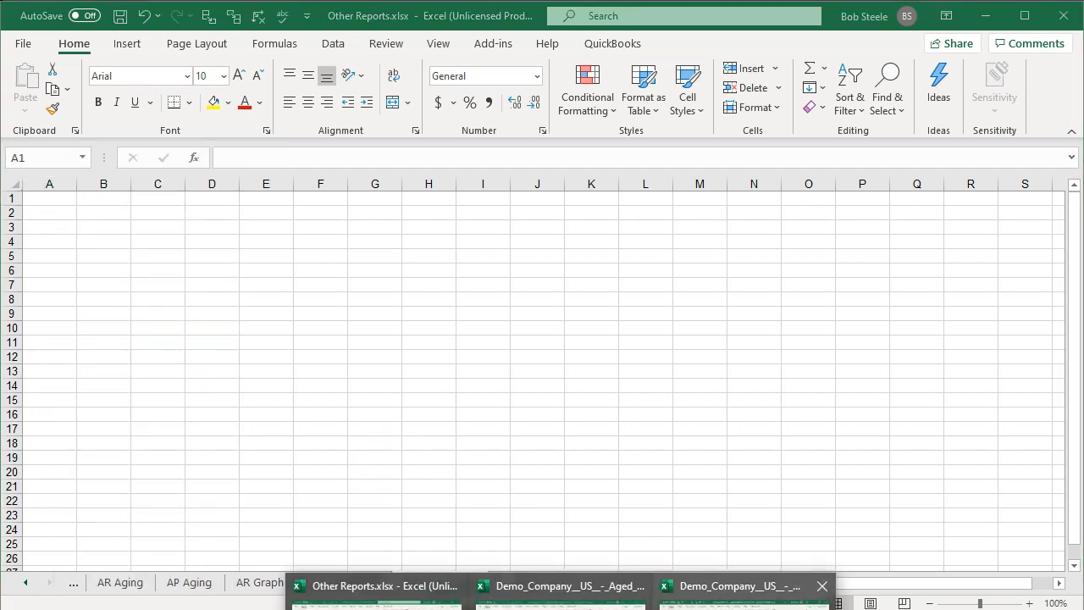
{"action": "left_click", "coordinate": [744, 588]}
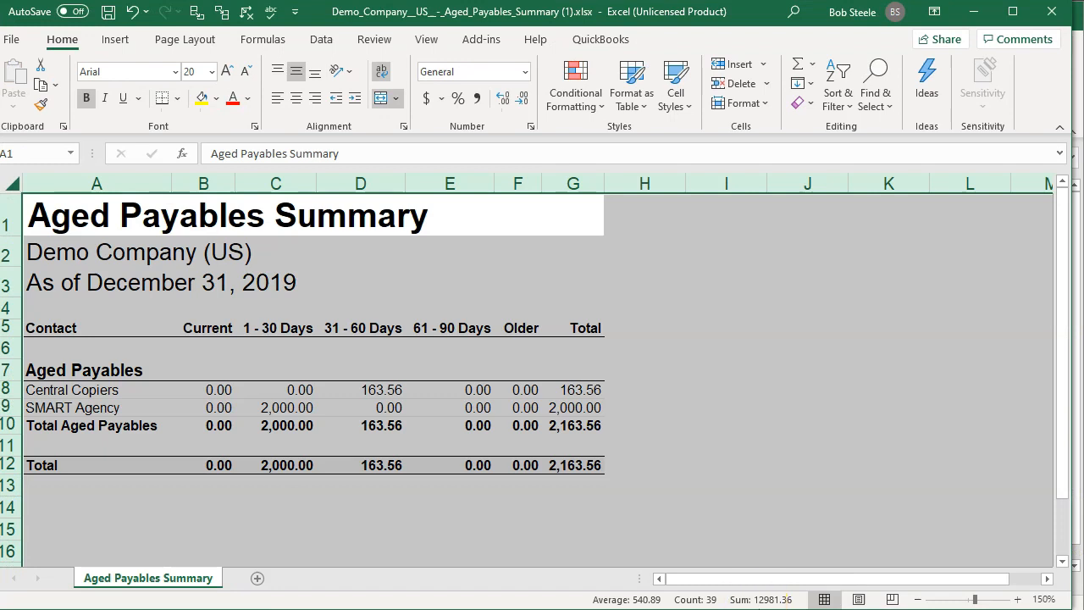
{"action": "right_click", "coordinate": [707, 456]}
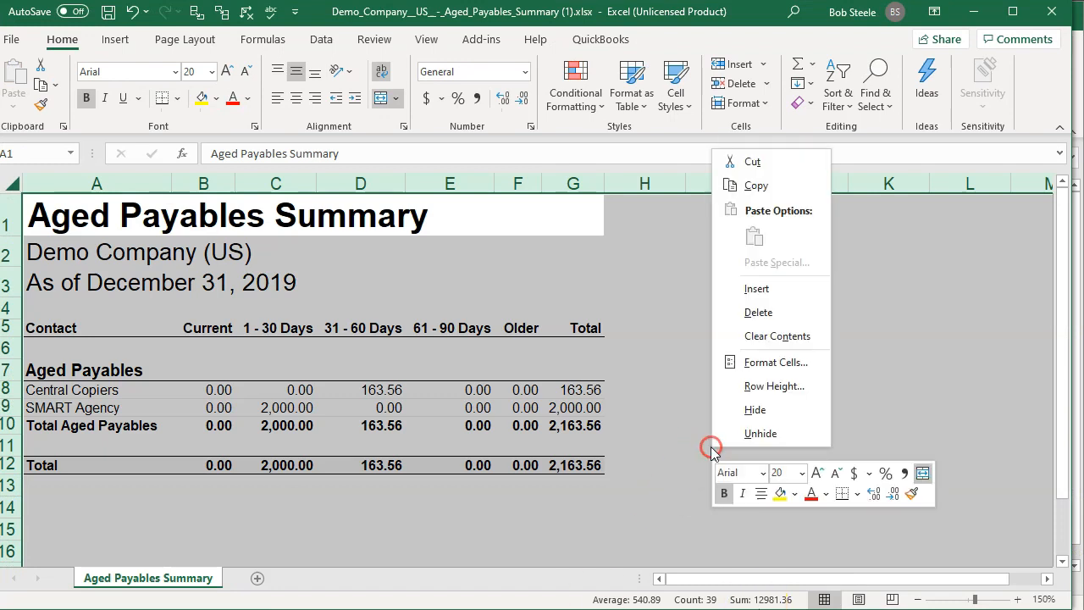
{"action": "left_click", "coordinate": [762, 188]}
{"action": "left_click", "coordinate": [974, 11]}
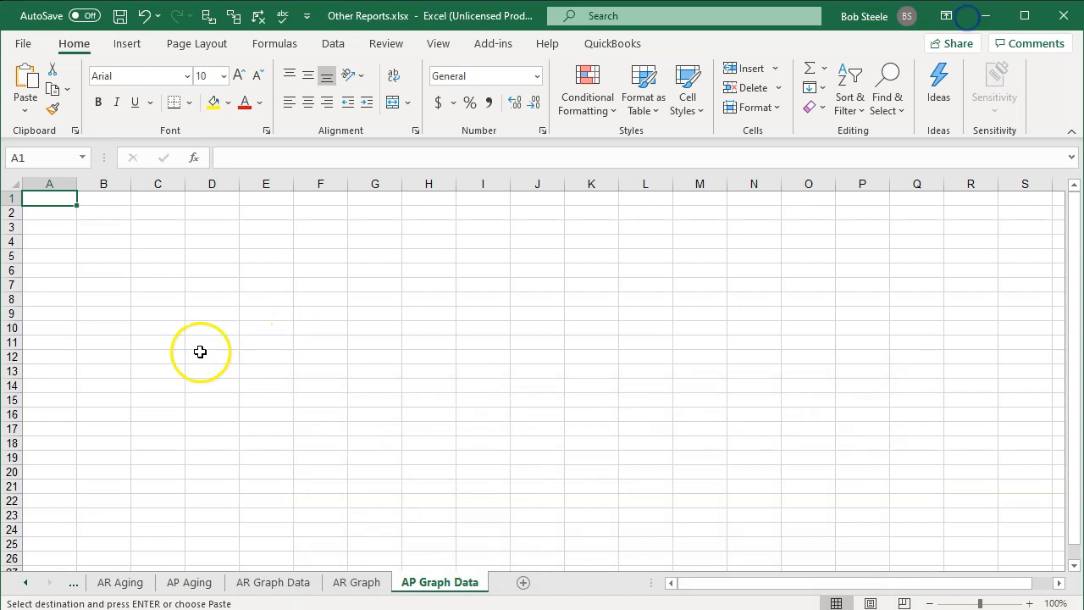
{"action": "key", "text": "ctrl+v"}
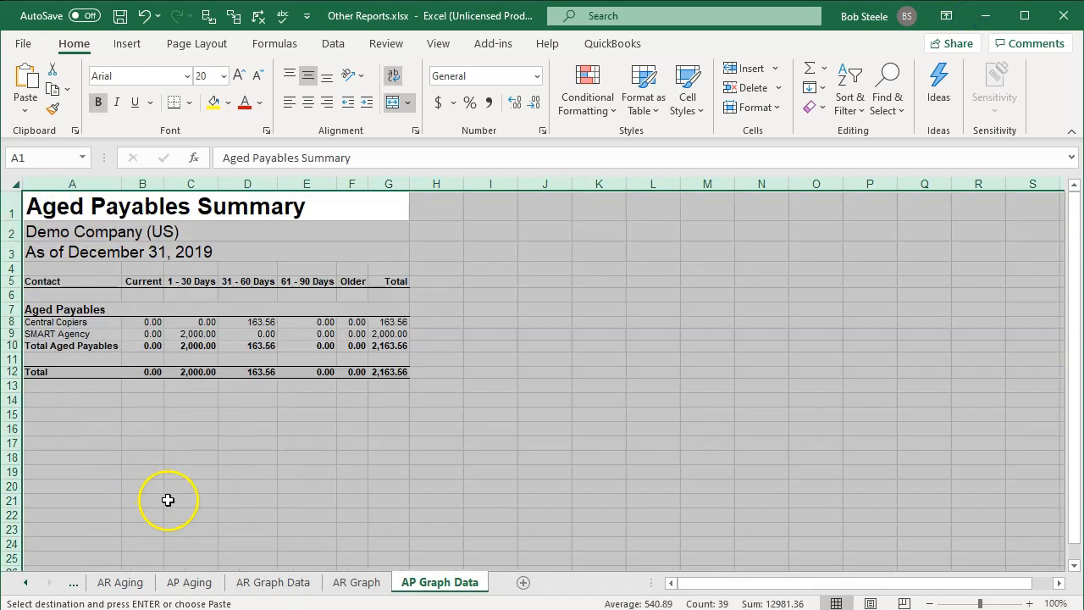
Step: Delete rows 1 to 7 of AP Graph Data, from the report title through the Aged Payables heading
{"action": "left_click", "coordinate": [247, 486]}
{"action": "left_click", "coordinate": [1028, 603]}
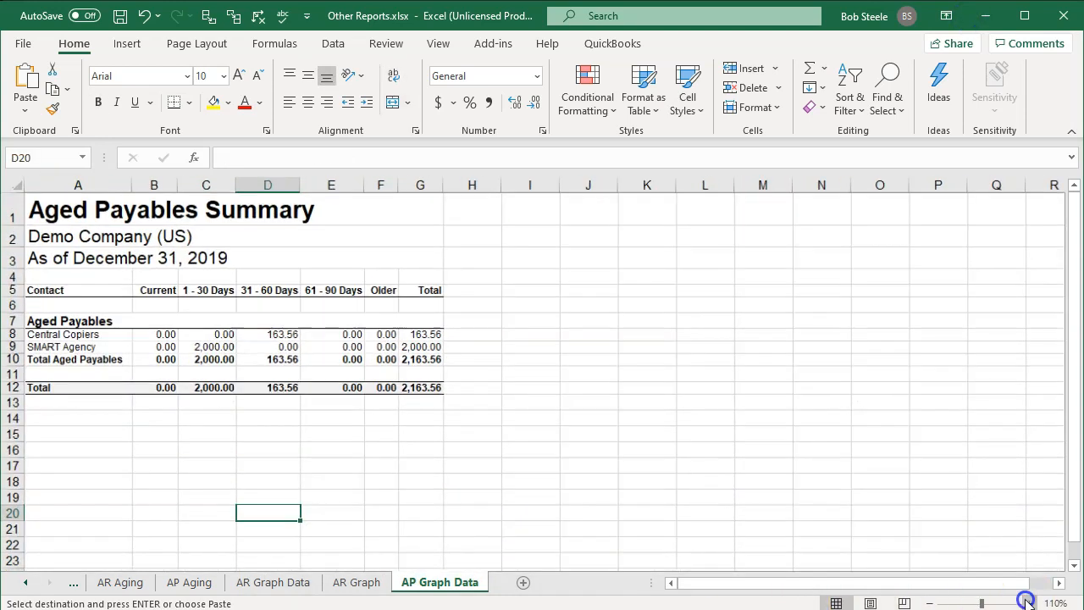
{"action": "left_click", "coordinate": [1029, 603]}
{"action": "left_click", "coordinate": [1029, 604]}
{"action": "left_click", "coordinate": [1028, 604]}
{"action": "left_click", "coordinate": [1028, 604]}
{"action": "left_click", "coordinate": [256, 505]}
{"action": "scroll", "coordinate": [256, 504], "scroll_direction": "up", "scroll_amount": 1}
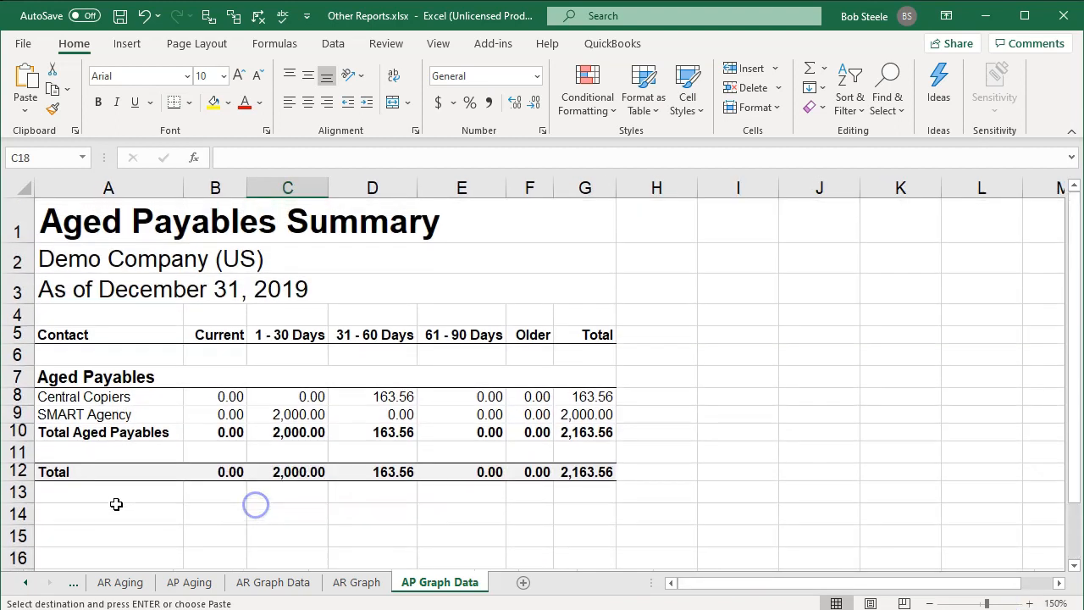
{"action": "left_click_drag", "start_coordinate": [14, 229], "coordinate": [36, 376]}
{"action": "right_click", "coordinate": [242, 290]}
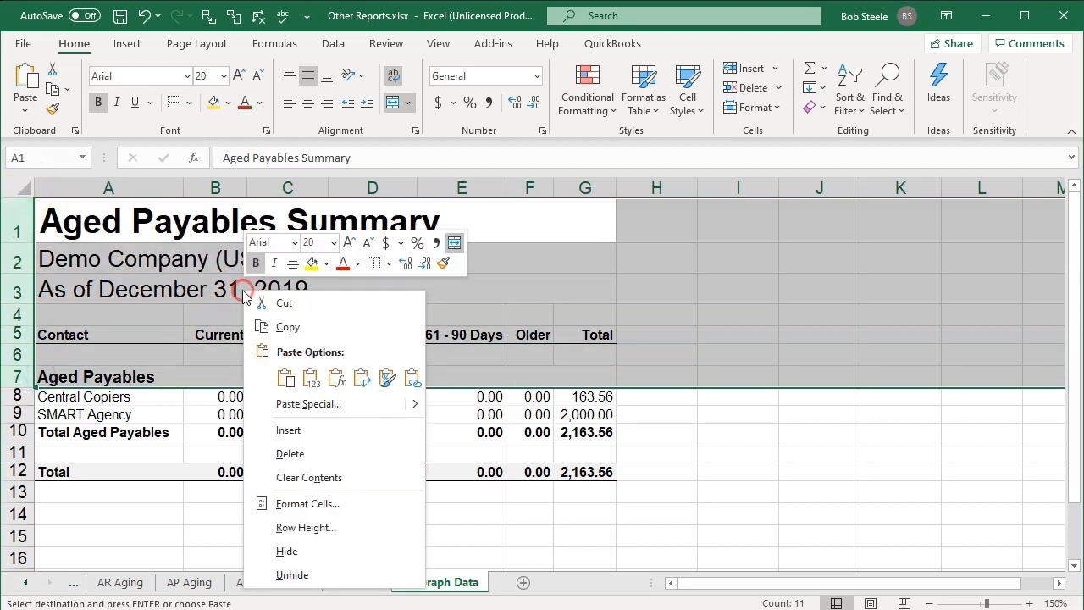
{"action": "left_click", "coordinate": [281, 452]}
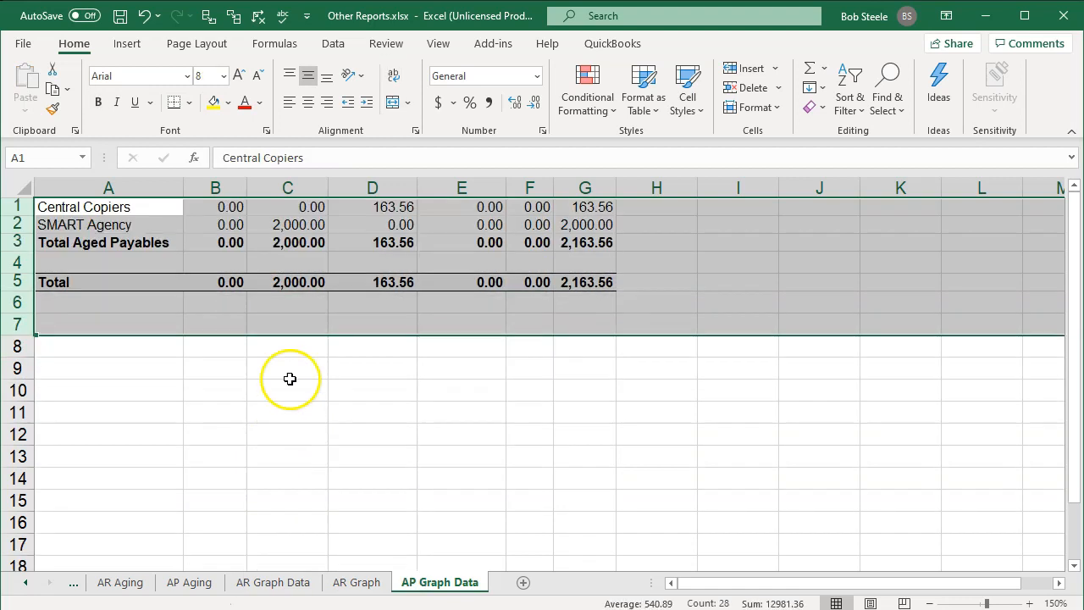
Step: Check the amounts in column G, and delete rows 4 to 7 below Total Aged Payables
{"action": "left_click", "coordinate": [575, 205]}
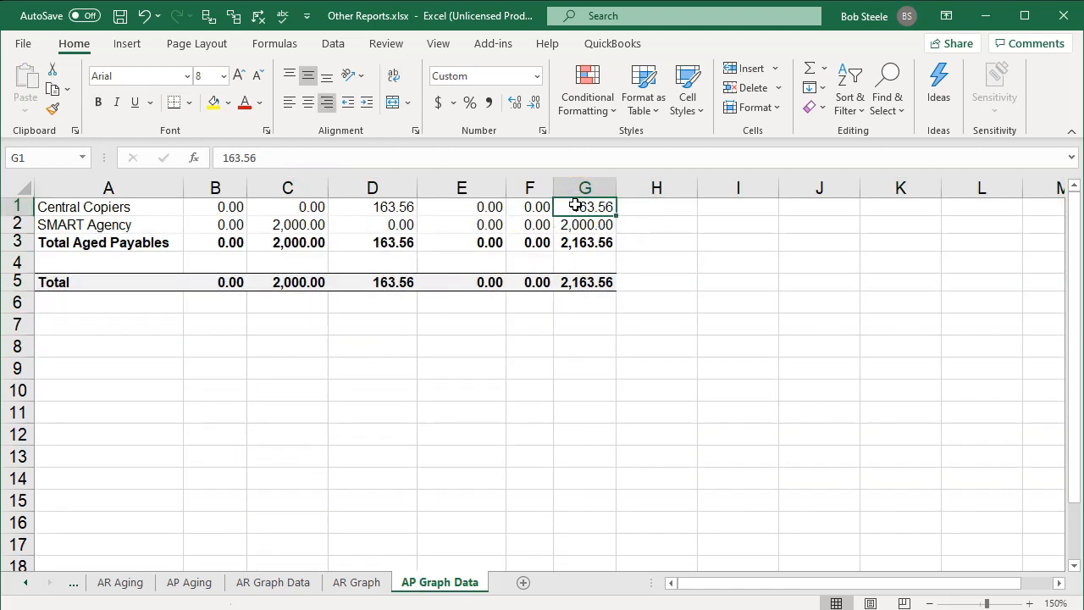
{"action": "left_click", "coordinate": [593, 225]}
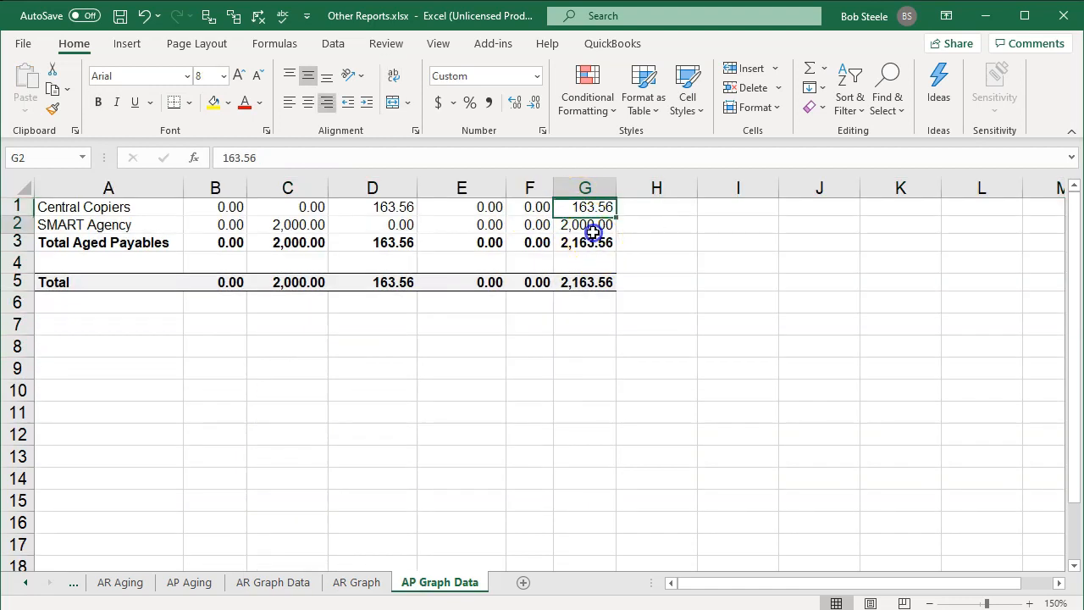
{"action": "left_click", "coordinate": [593, 242]}
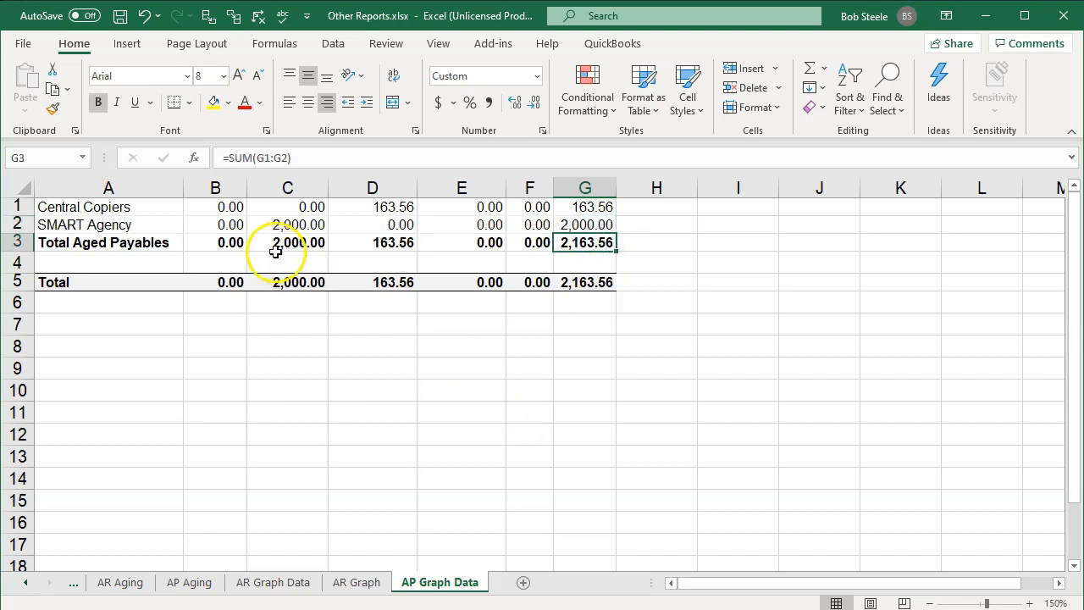
{"action": "left_click_drag", "start_coordinate": [21, 263], "coordinate": [37, 327]}
{"action": "right_click", "coordinate": [135, 283]}
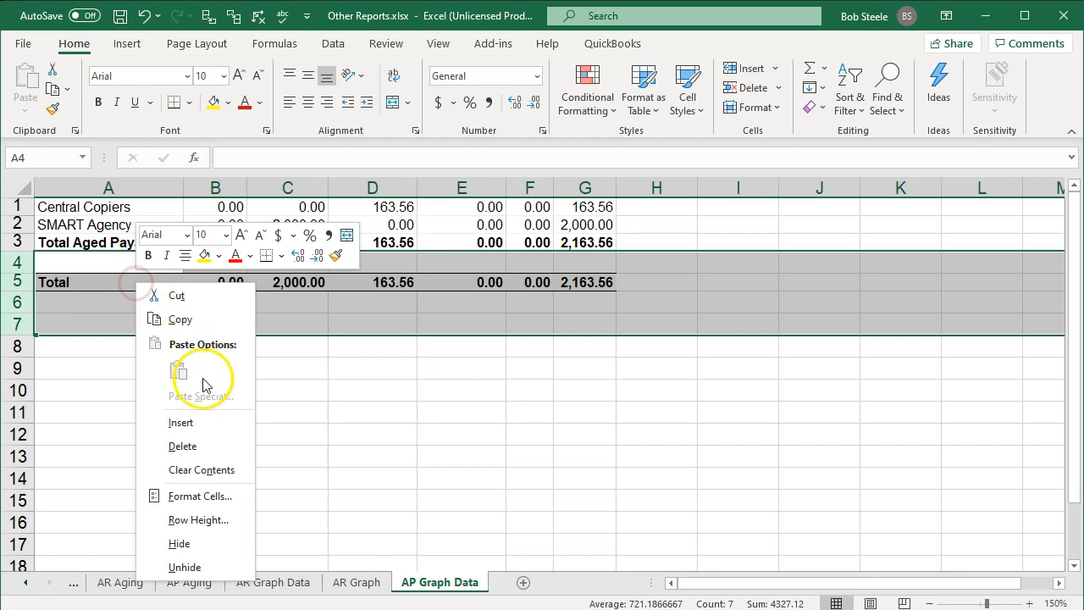
{"action": "left_click", "coordinate": [183, 446]}
{"action": "left_click_drag", "start_coordinate": [226, 457], "coordinate": [226, 440]}
Step: Delete the aging columns B to F so only the vendor names and their totals remain
{"action": "left_click_drag", "start_coordinate": [217, 179], "coordinate": [508, 183]}
{"action": "right_click", "coordinate": [319, 333]}
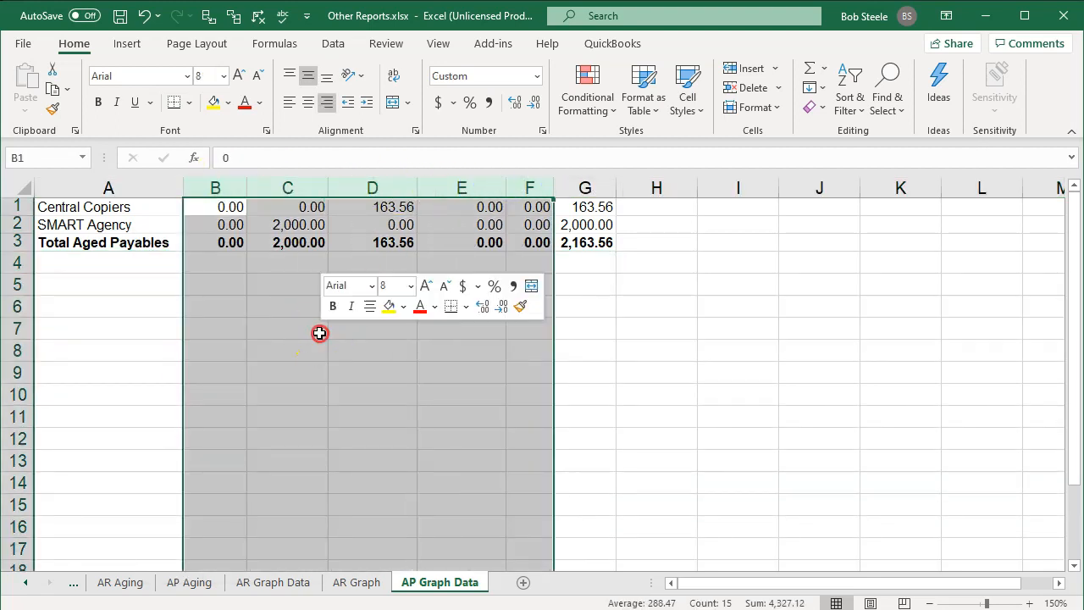
{"action": "left_click", "coordinate": [372, 496]}
{"action": "left_click", "coordinate": [141, 390]}
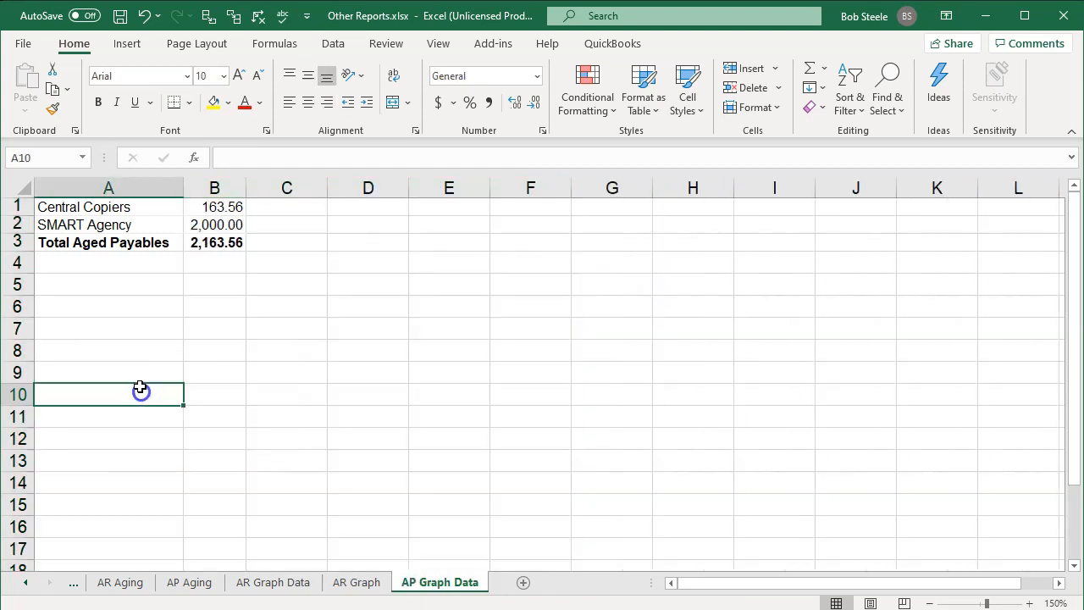
Step: Calculate Central Copiers' share of total payables in cell C1 with the formula =B1/B3
{"action": "left_click", "coordinate": [277, 210]}
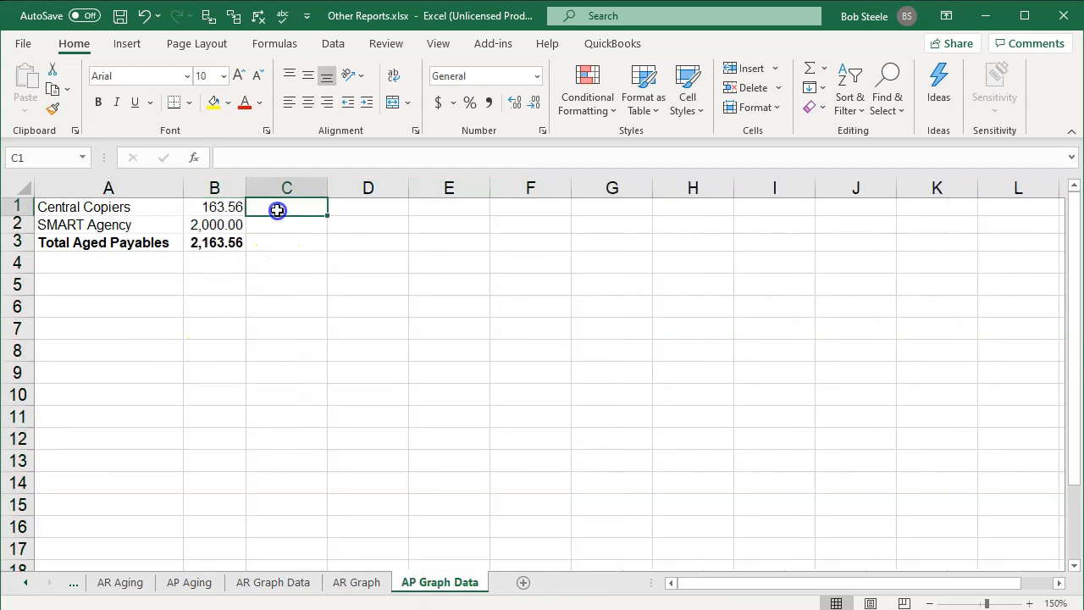
{"action": "type", "text": "="}
{"action": "key", "text": "Left"}
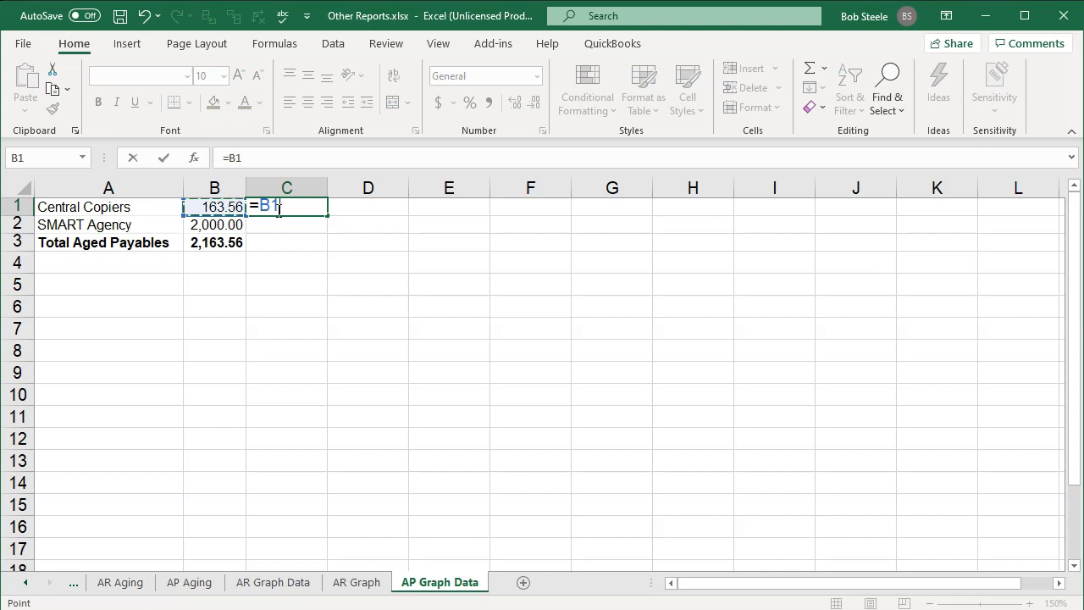
{"action": "type", "text": "/"}
{"action": "key", "text": "Left"}
{"action": "key", "text": "Down"}
{"action": "key", "text": "Down"}
{"action": "key", "text": "Return"}
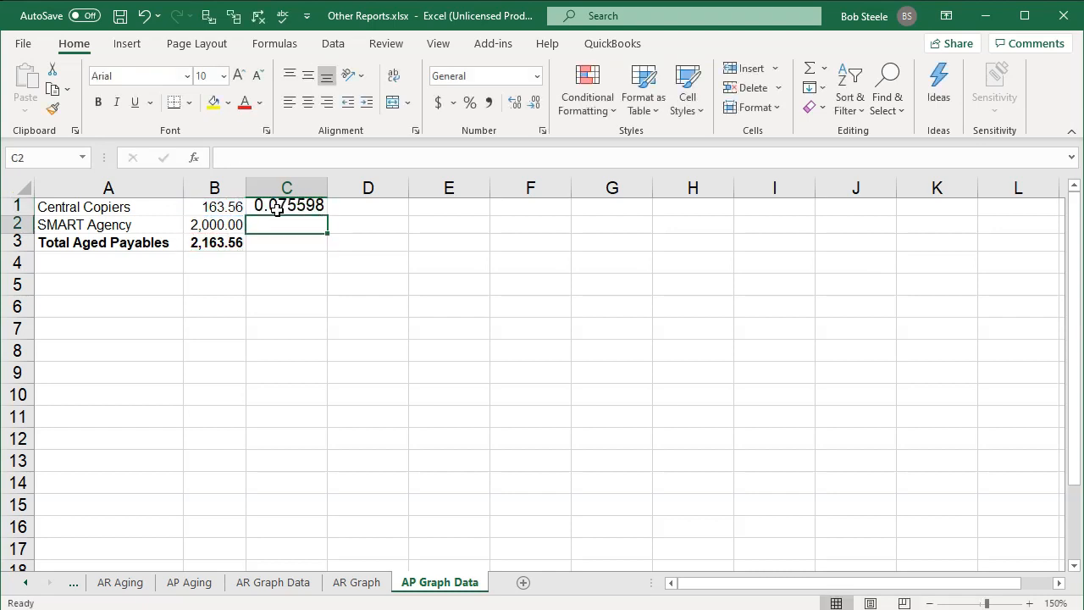
Step: Calculate SMART Agency's share in cell C2 by dividing its amount by the Total Aged Payables in B3
{"action": "type", "text": "="}
{"action": "type", "text": "/"}
{"action": "key", "text": "Down"}
{"action": "key", "text": "Left"}
{"action": "key", "text": "Return"}
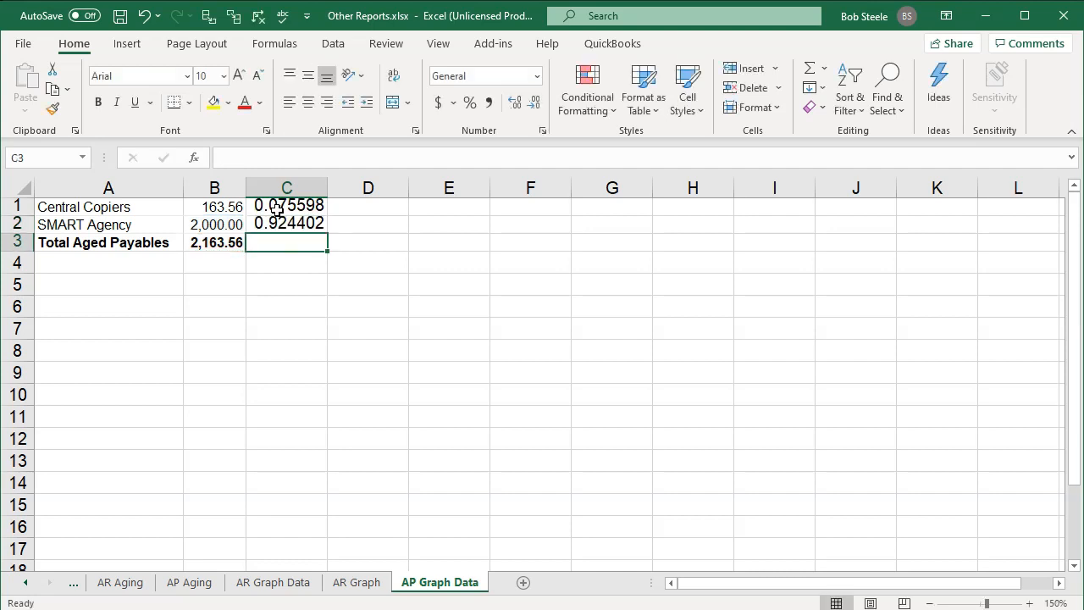
Step: Sum the two vendor shares from C1 and C2 in cell C3 with a SUM formula
{"action": "type", "text": "=sum("}
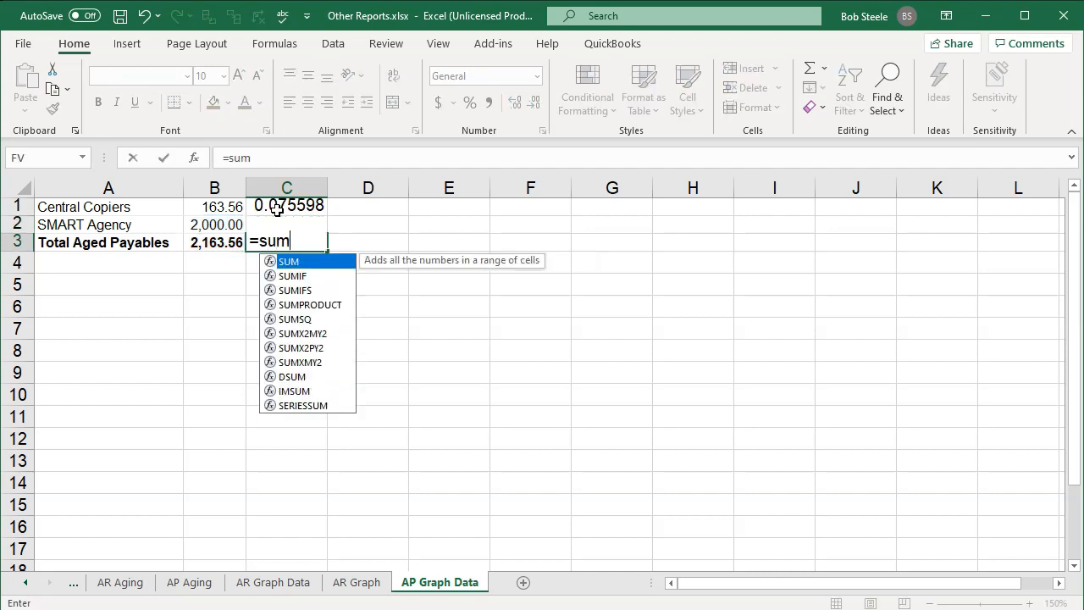
{"action": "key", "text": "Up"}
{"action": "key", "text": "Up"}
{"action": "key", "text": "shift+Down"}
{"action": "key", "text": "Return"}
Step: Format the vendor shares and their total in column C as percentages
{"action": "left_click_drag", "start_coordinate": [277, 210], "coordinate": [273, 260]}
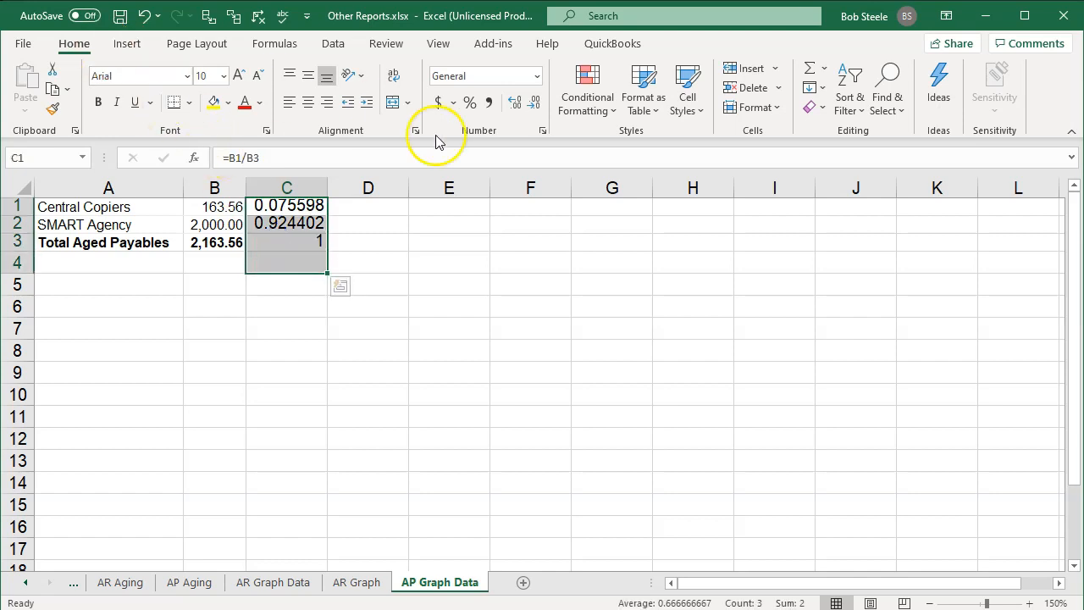
{"action": "left_click", "coordinate": [470, 102]}
{"action": "left_click", "coordinate": [505, 418]}
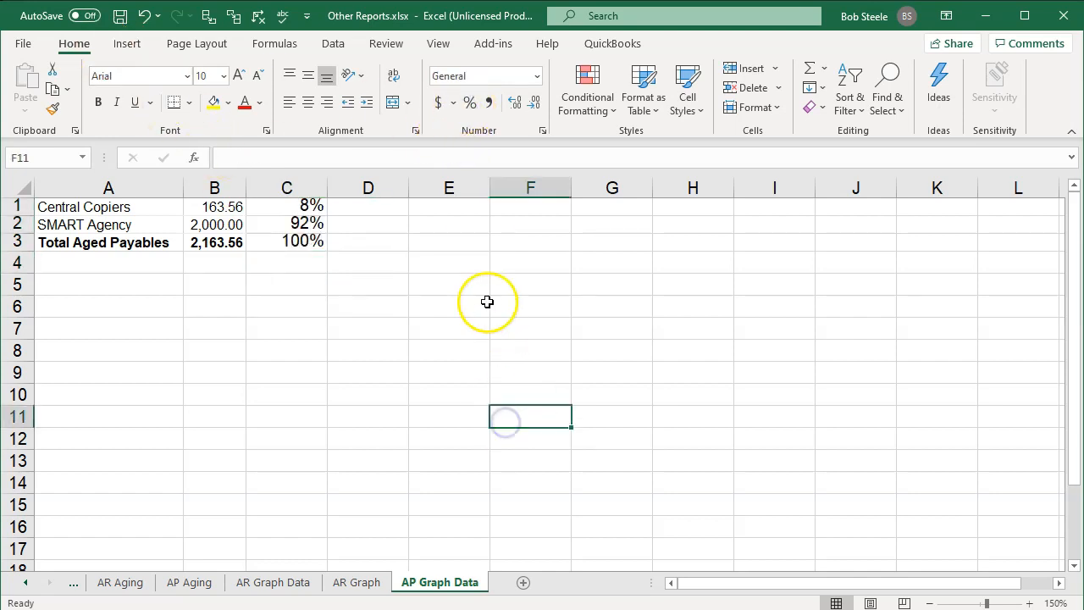
{"action": "left_click", "coordinate": [474, 220]}
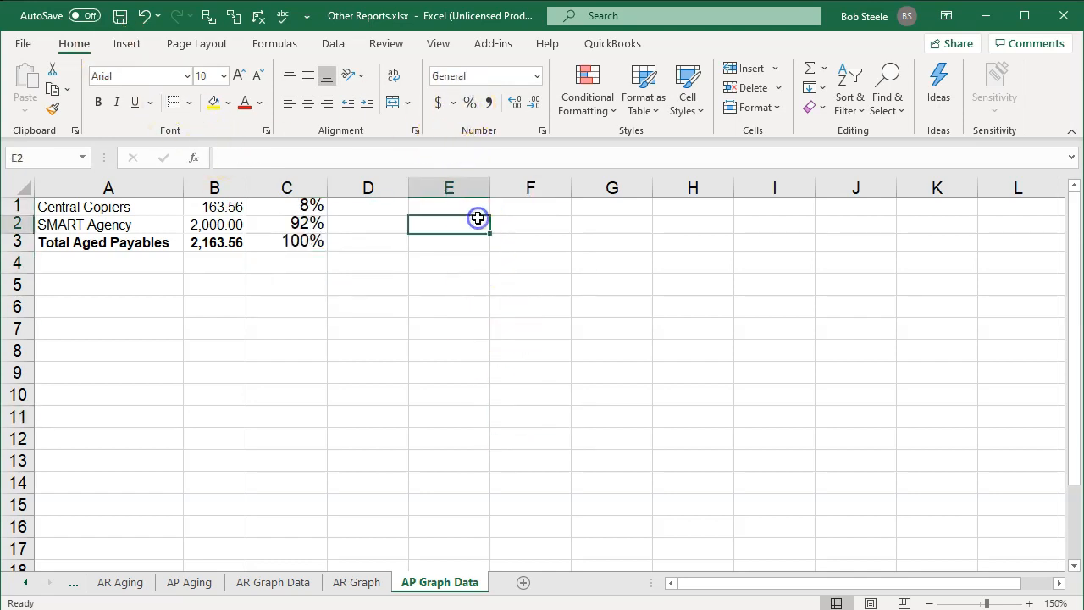
{"action": "left_click", "coordinate": [134, 44]}
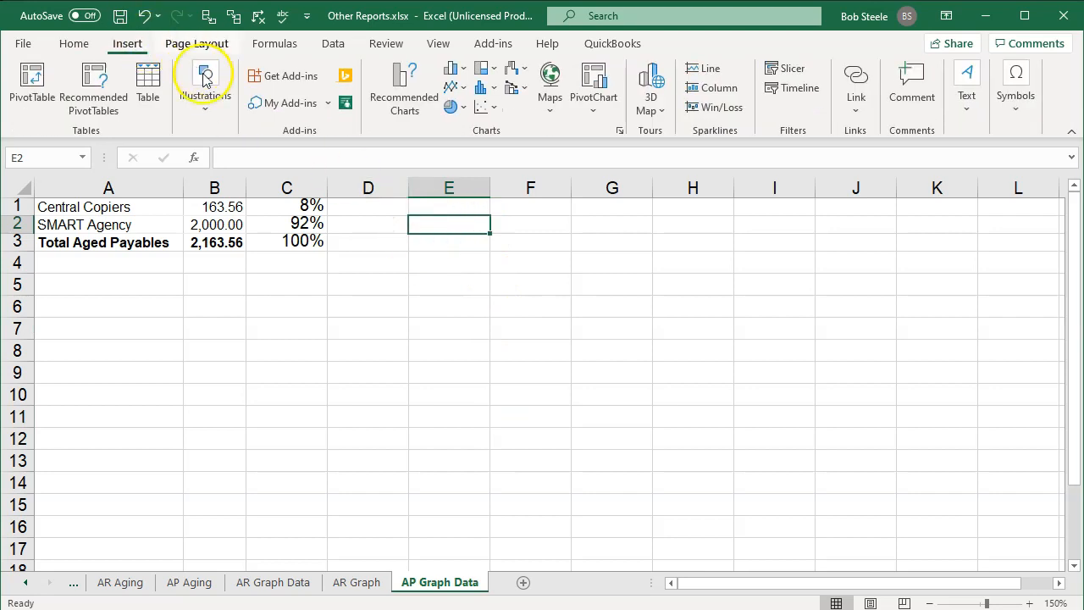
{"action": "left_click", "coordinate": [466, 113]}
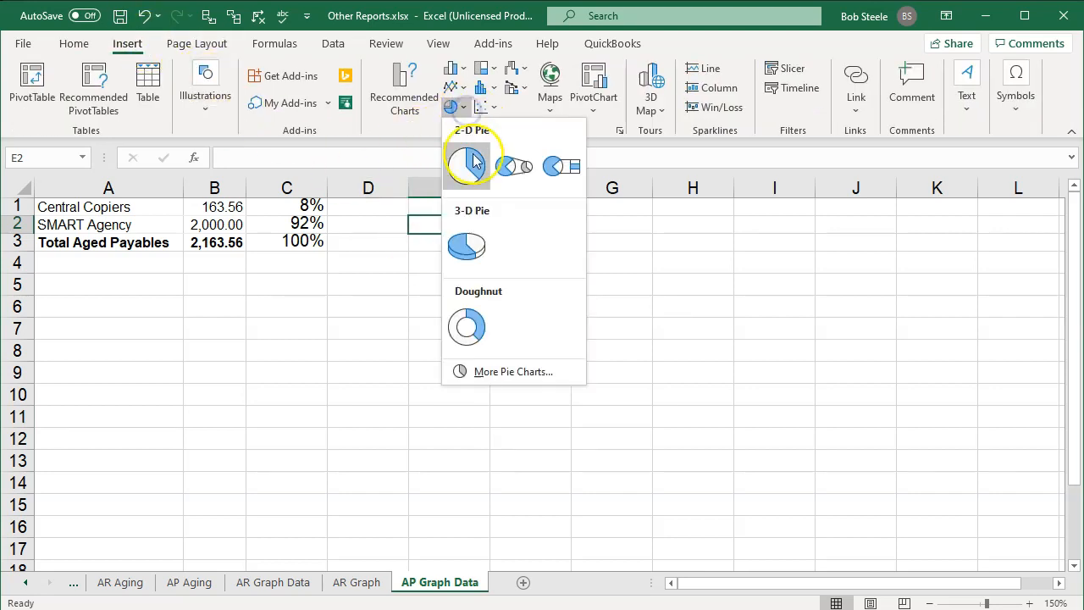
{"action": "left_click", "coordinate": [469, 164]}
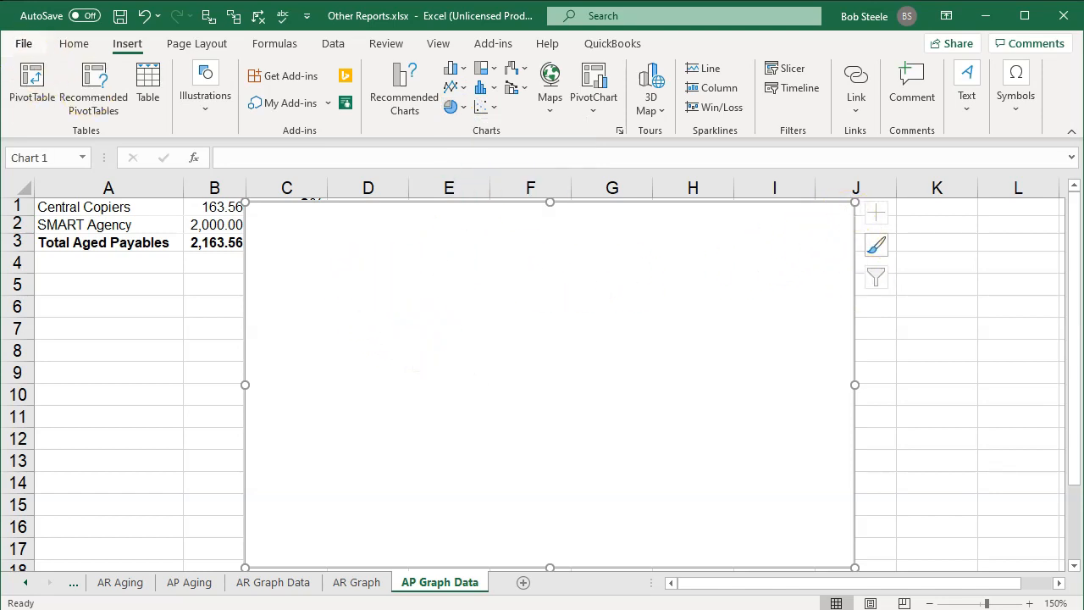
{"action": "left_click", "coordinate": [142, 15]}
Step: Insert a 2-D pie chart from the vendor names and payable amounts in A1:B2
{"action": "left_click", "coordinate": [228, 284]}
{"action": "left_click_drag", "start_coordinate": [236, 206], "coordinate": [234, 223]}
{"action": "left_click_drag", "start_coordinate": [146, 207], "coordinate": [214, 224]}
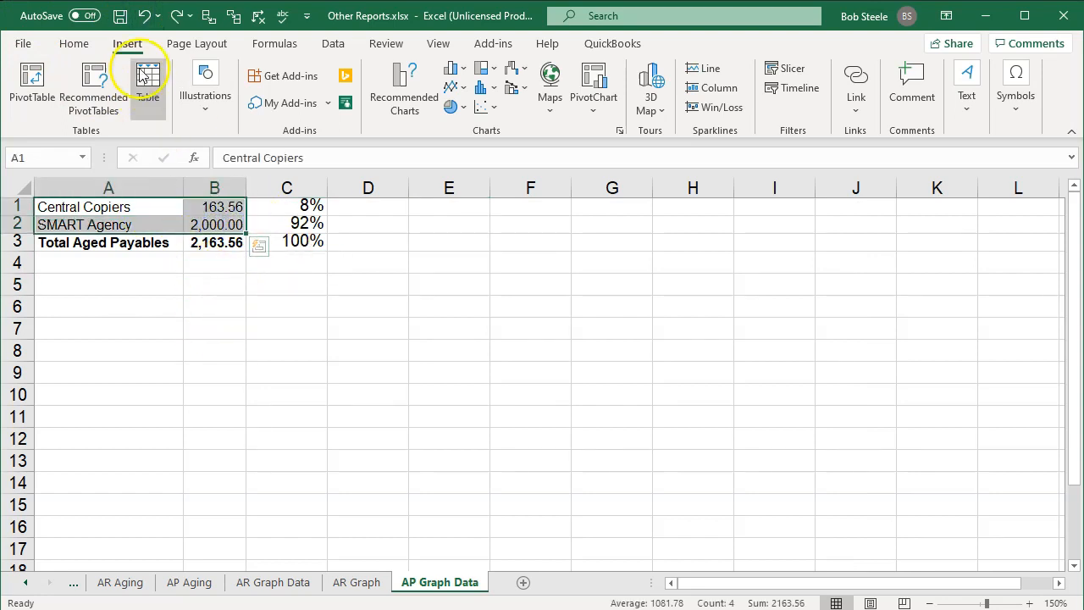
{"action": "left_click", "coordinate": [455, 110]}
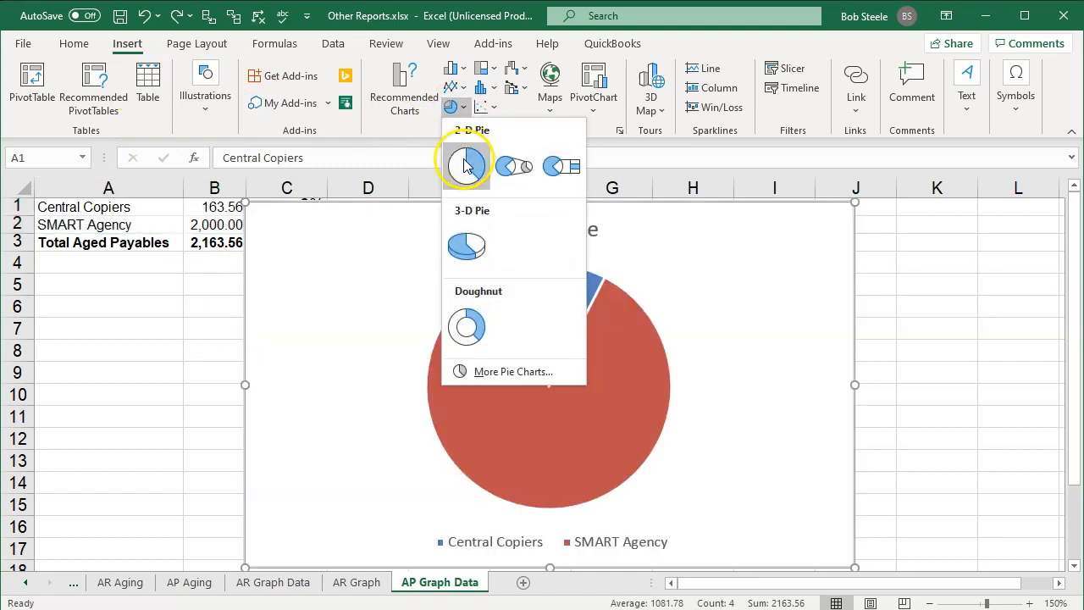
{"action": "left_click", "coordinate": [465, 166]}
Step: Shrink the payables pie chart and place it beside the percentages, spanning about D1 to G12
{"action": "left_click_drag", "start_coordinate": [260, 392], "coordinate": [345, 396]}
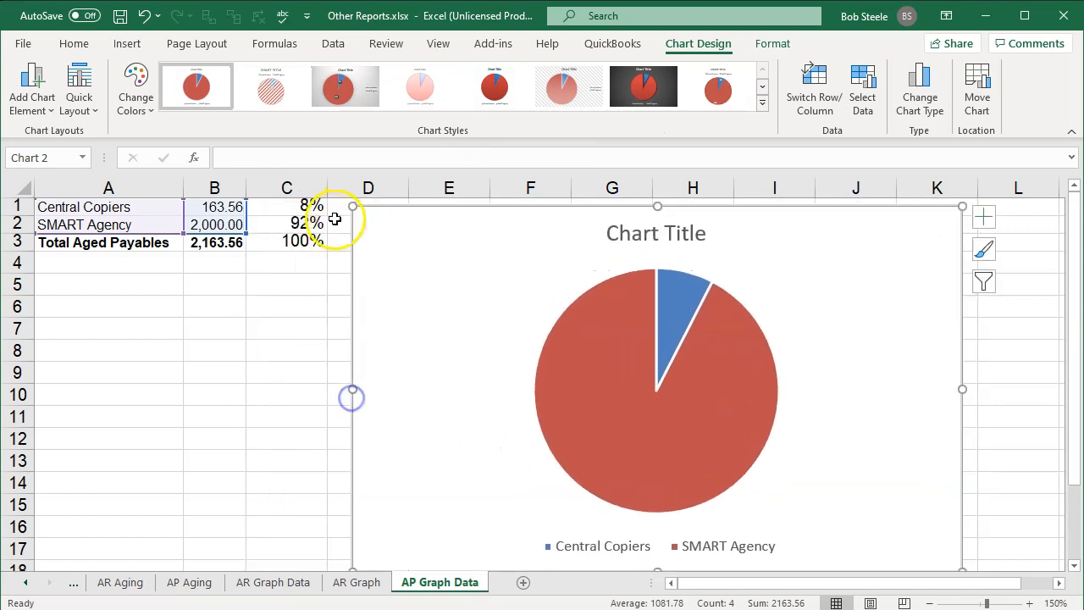
{"action": "left_click_drag", "start_coordinate": [354, 208], "coordinate": [441, 331]}
{"action": "left_click_drag", "start_coordinate": [474, 364], "coordinate": [374, 234]}
{"action": "mouse_move", "coordinate": [871, 328]}
{"action": "left_mouse_down"}
{"action": "mouse_move", "coordinate": [689, 312]}
{"action": "mouse_move", "coordinate": [664, 331]}
{"action": "left_mouse_up"}
{"action": "left_click_drag", "start_coordinate": [388, 262], "coordinate": [391, 261]}
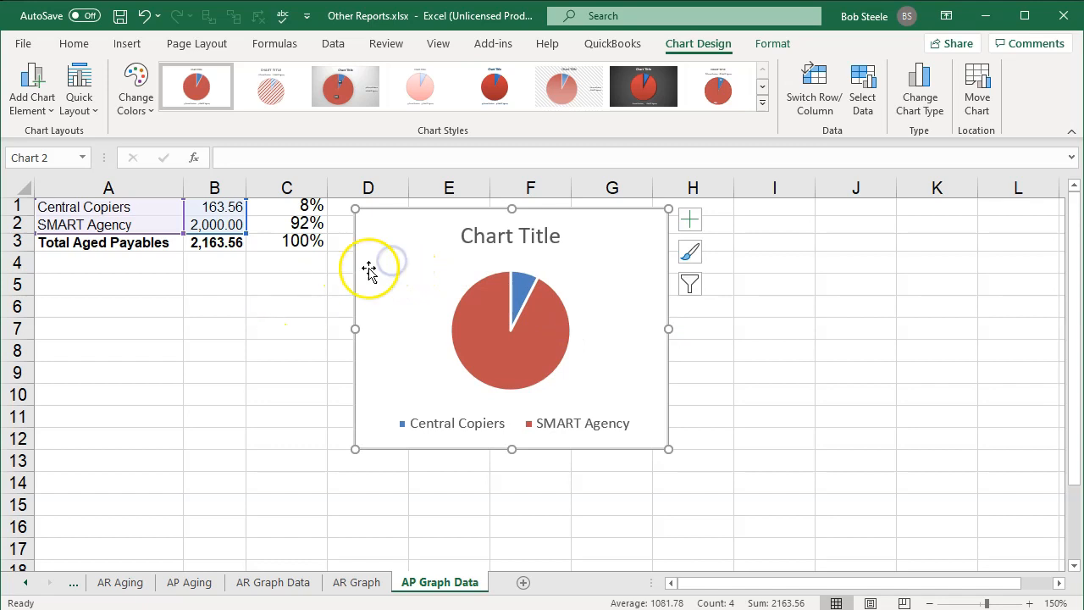
{"action": "left_click_drag", "start_coordinate": [354, 328], "coordinate": [371, 329]}
{"action": "left_click_drag", "start_coordinate": [414, 298], "coordinate": [395, 297]}
Step: Delete the title from the payables pie chart and deselect the chart
{"action": "left_click", "coordinate": [480, 248]}
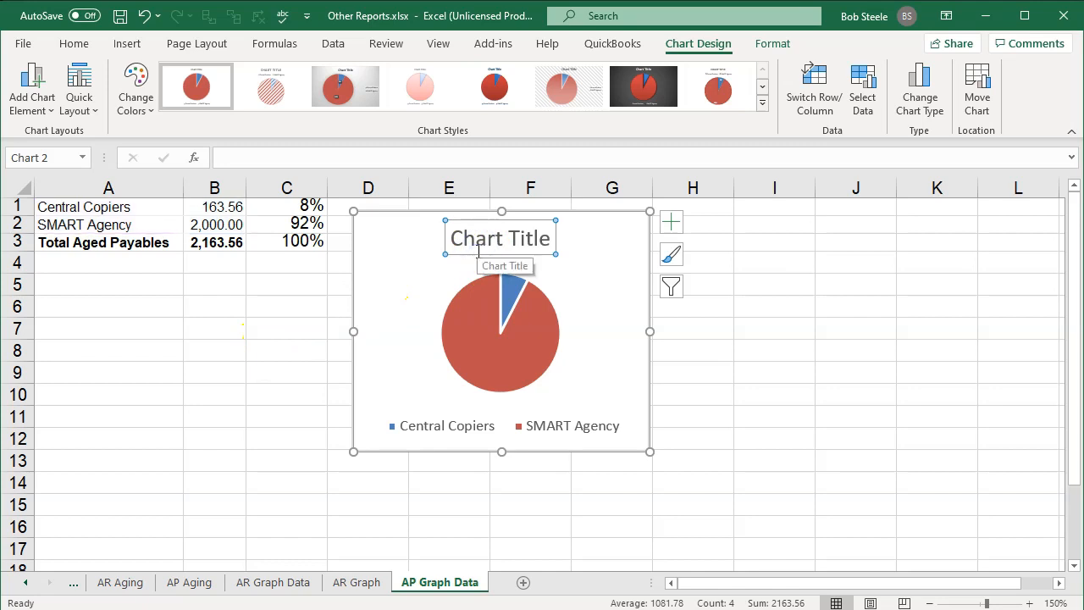
{"action": "key", "text": "Delete"}
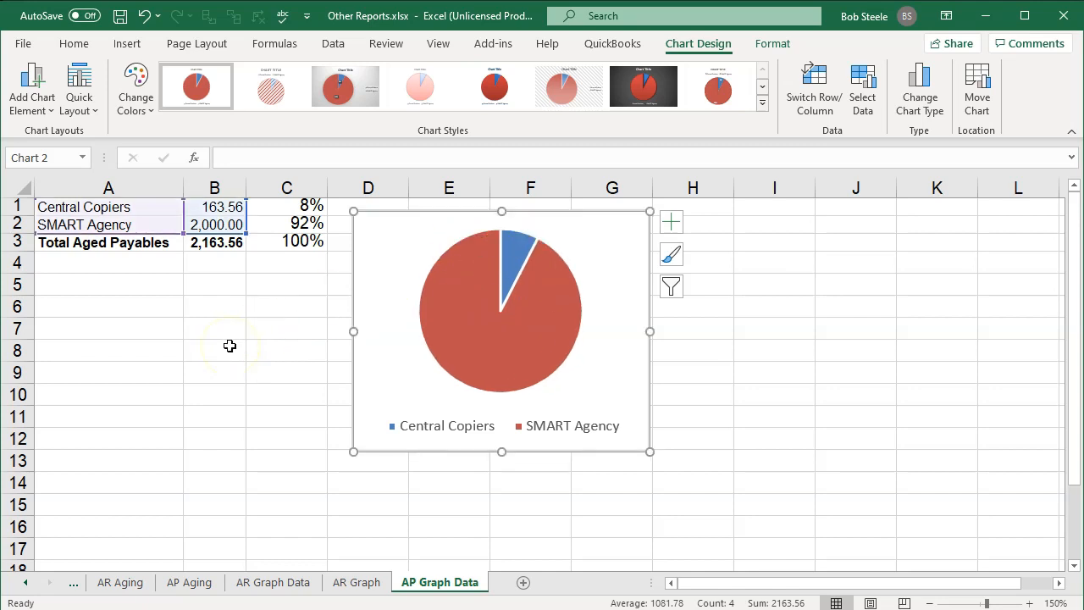
{"action": "left_click", "coordinate": [229, 346]}
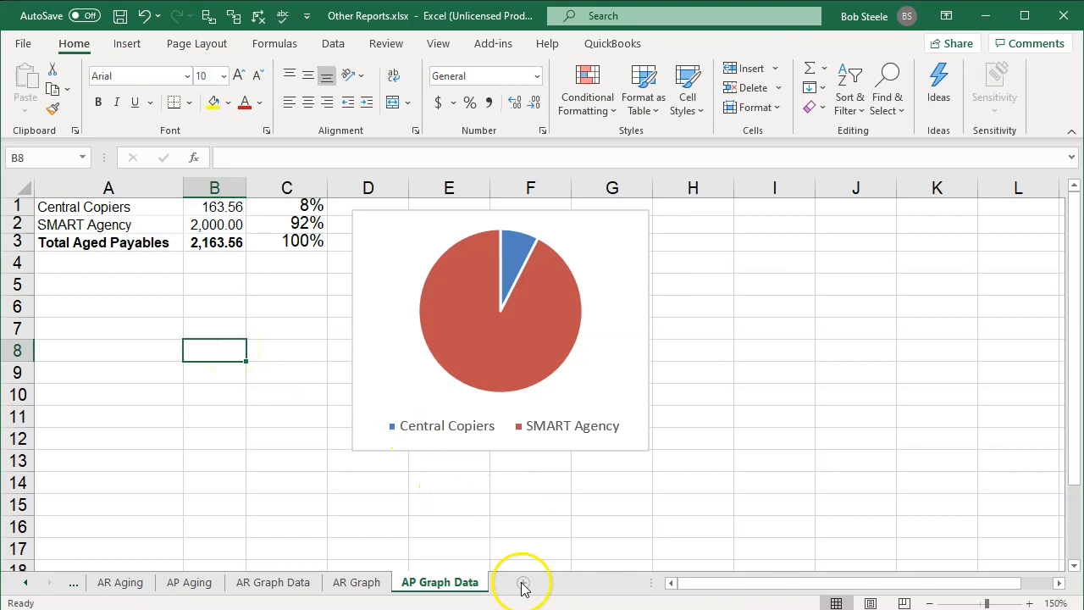
Step: Add a new worksheet after AP Graph Data and name it AP Graph
{"action": "left_click", "coordinate": [523, 583]}
{"action": "double_click", "coordinate": [523, 582]}
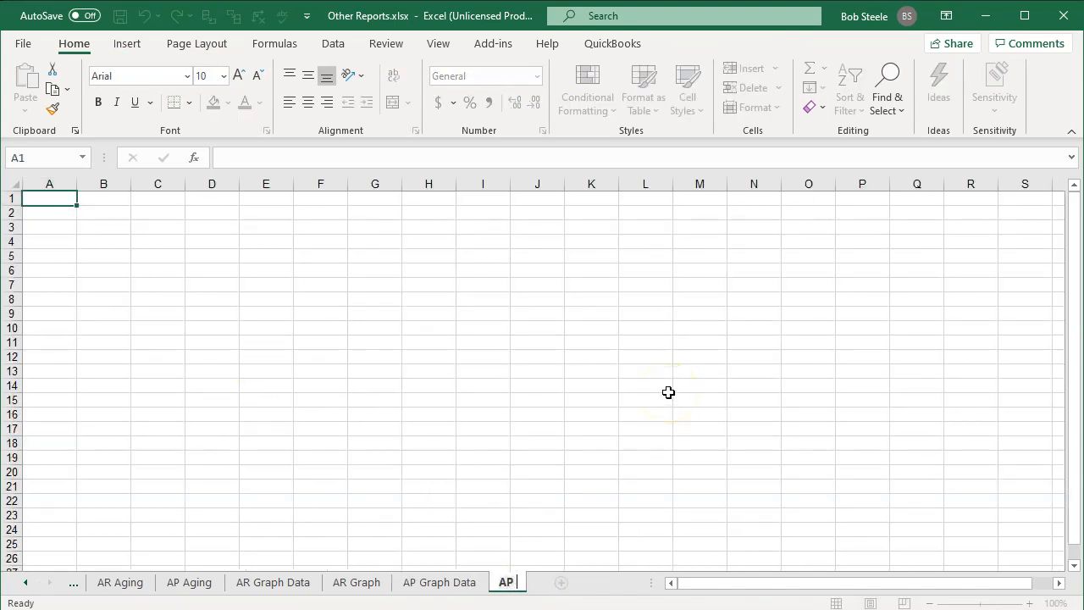
{"action": "left_click", "coordinate": [669, 392]}
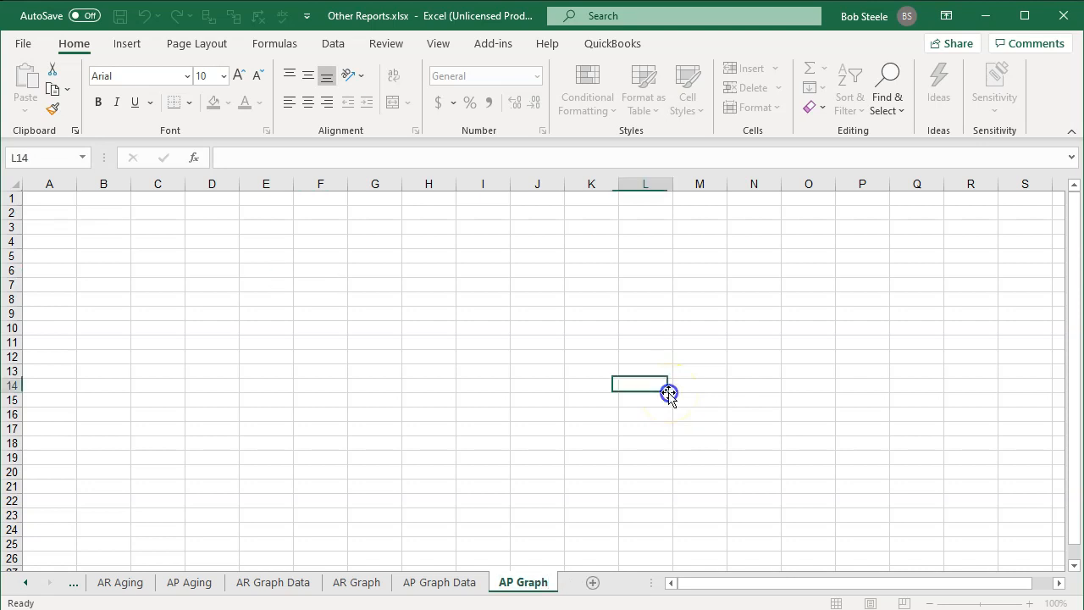
Step: Copy the pie chart from AP Graph Data onto AP Graph, placing it near A1 and enlarging it to about F16
{"action": "left_click", "coordinate": [438, 583]}
{"action": "left_click", "coordinate": [797, 357]}
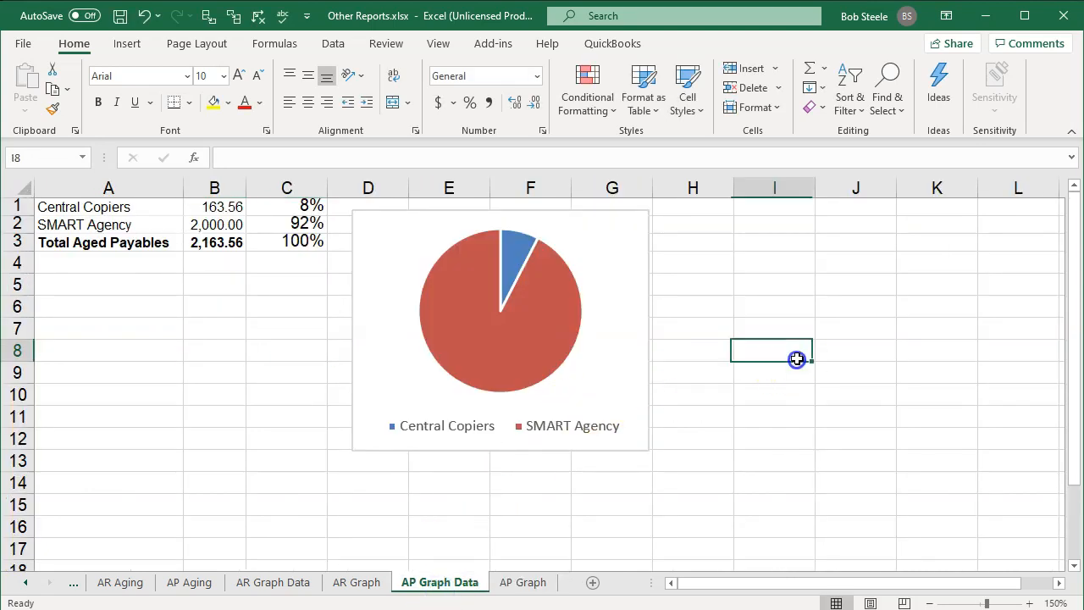
{"action": "left_click", "coordinate": [627, 267]}
{"action": "key", "text": "ctrl+c"}
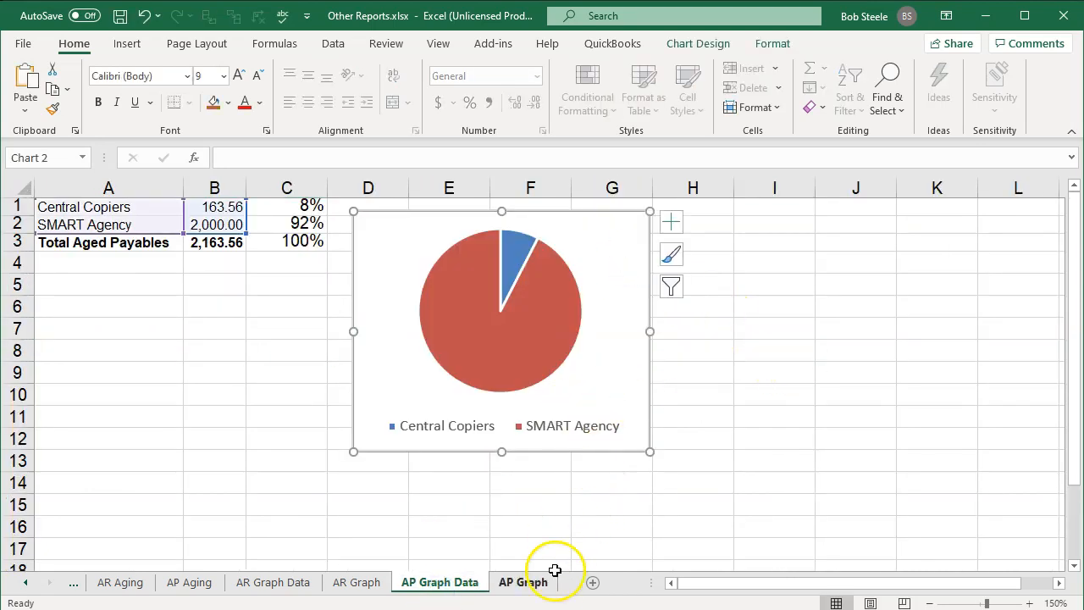
{"action": "left_click", "coordinate": [524, 582]}
{"action": "key", "text": "ctrl+v"}
{"action": "left_click_drag", "start_coordinate": [636, 405], "coordinate": [51, 223]}
{"action": "left_click_drag", "start_coordinate": [231, 357], "coordinate": [329, 429]}
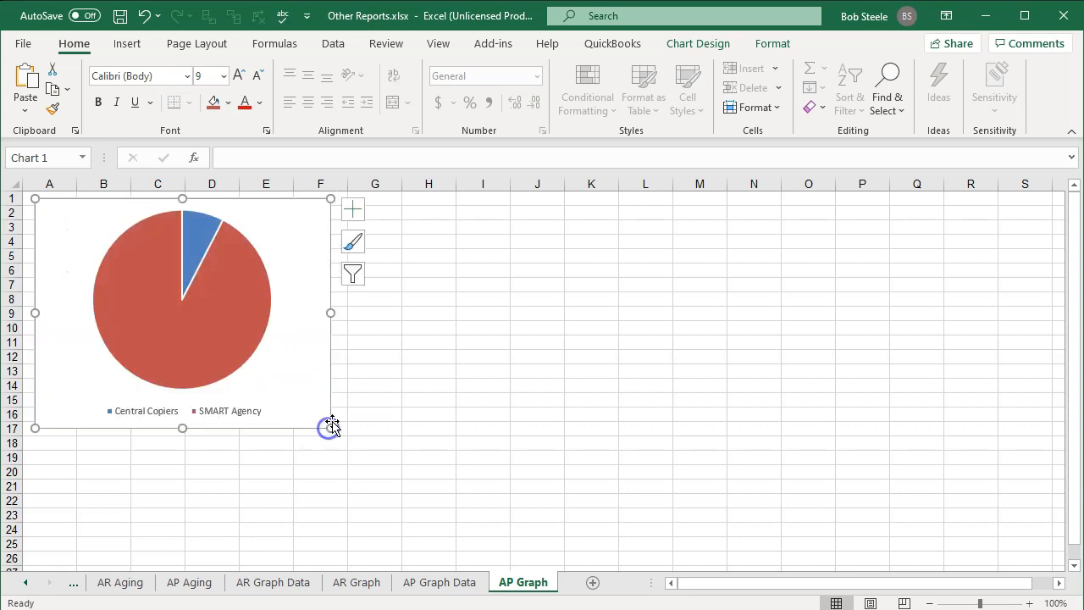
Step: Hide the AP Graph Data worksheet
{"action": "left_click", "coordinate": [437, 582]}
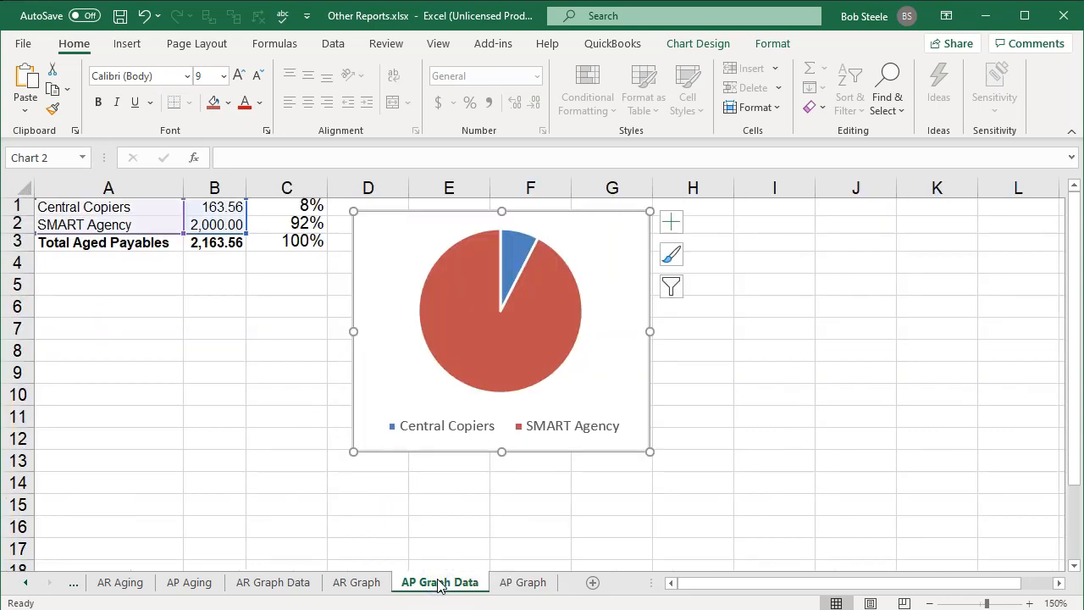
{"action": "right_click", "coordinate": [440, 585]}
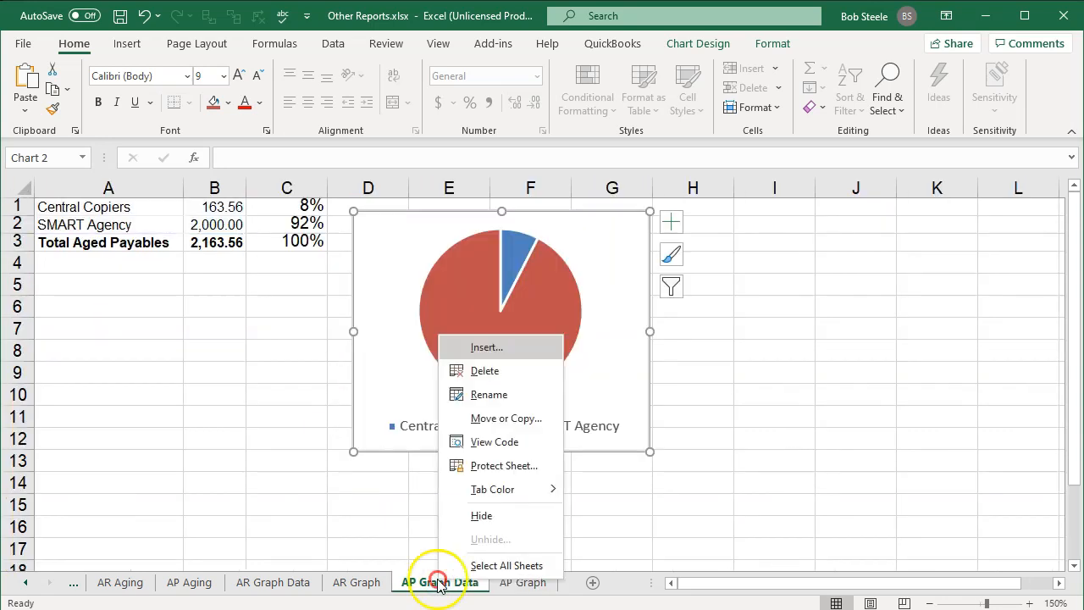
{"action": "left_click", "coordinate": [474, 516]}
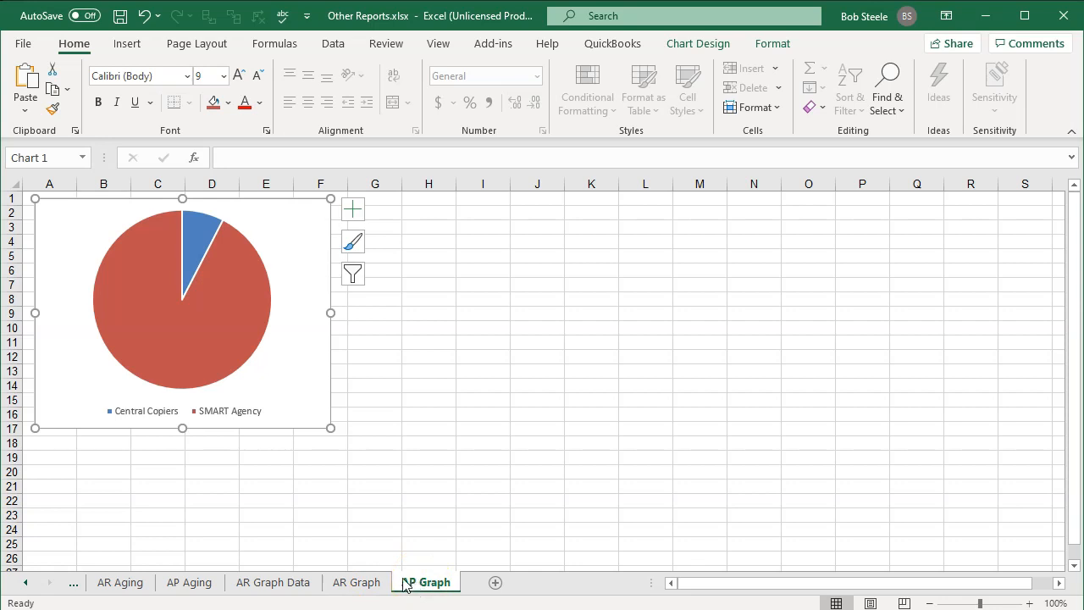
Step: Group the AR Graph and AP Graph worksheets and hide them together
{"action": "left_click", "coordinate": [357, 583]}
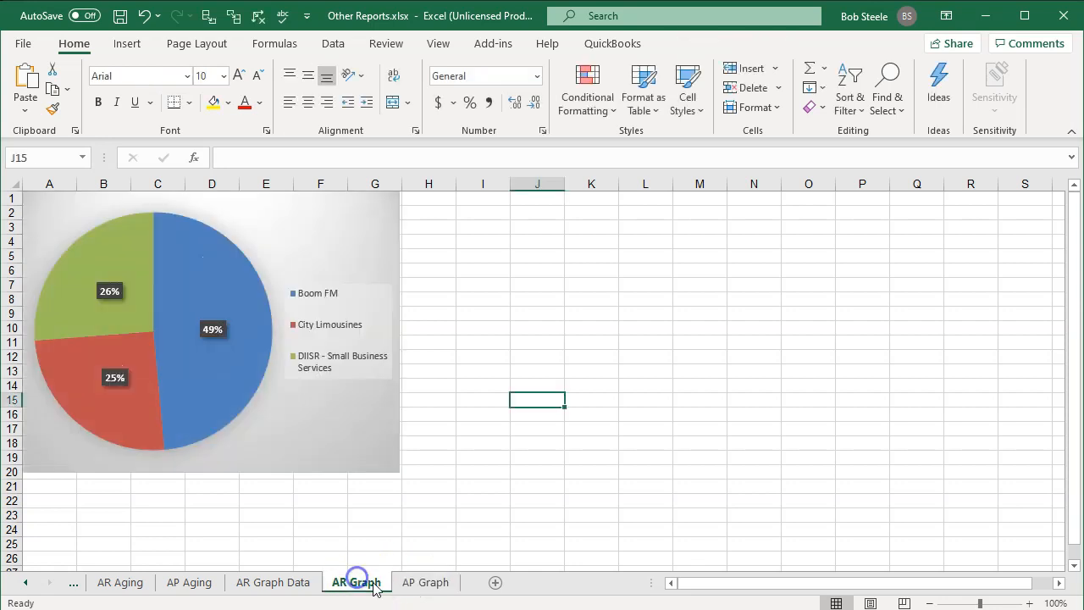
{"action": "left_click", "coordinate": [429, 583], "text": "ctrl"}
{"action": "right_click", "coordinate": [432, 583]}
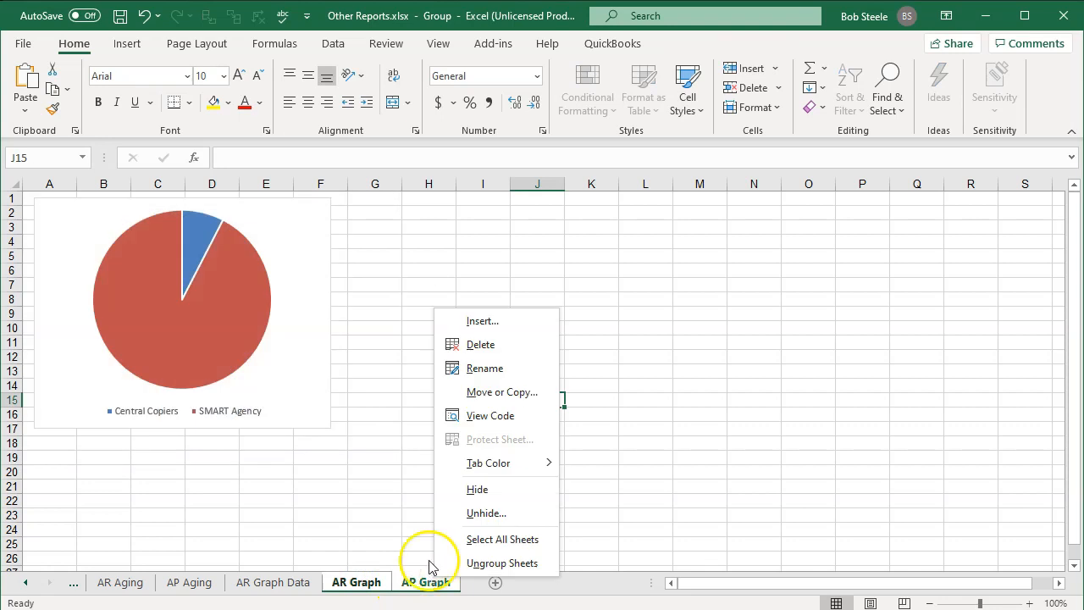
{"action": "left_click", "coordinate": [449, 489]}
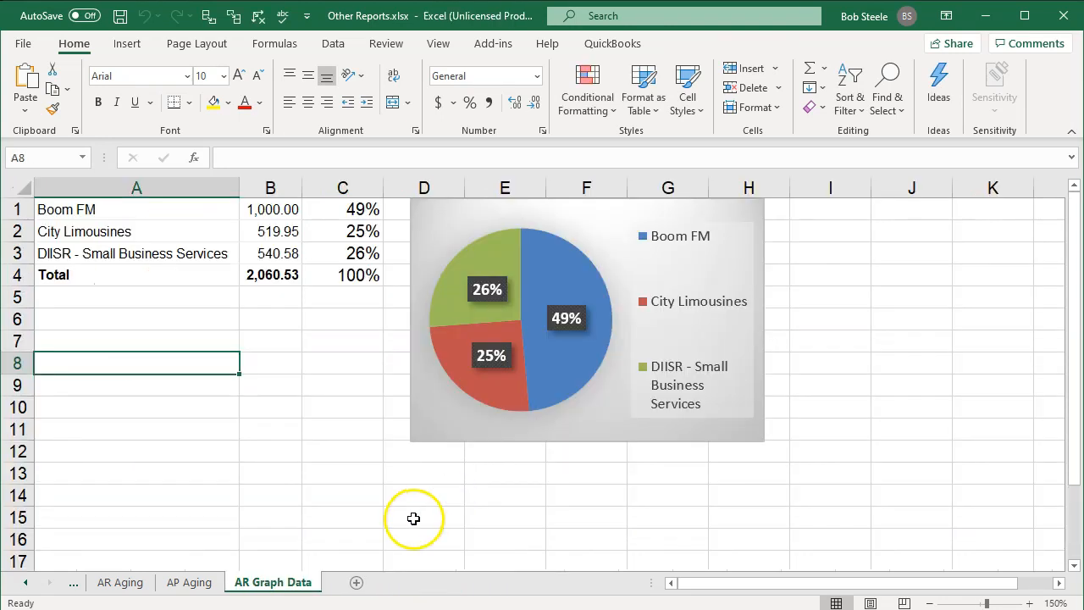
Step: Unhide the AR Graph worksheet
{"action": "right_click", "coordinate": [290, 584]}
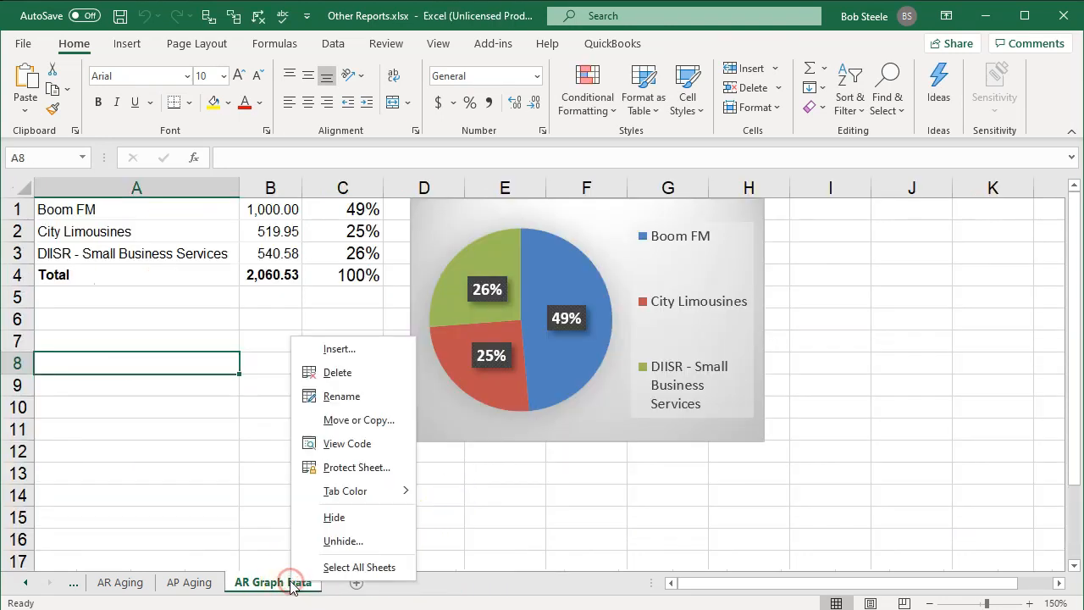
{"action": "left_click", "coordinate": [314, 542]}
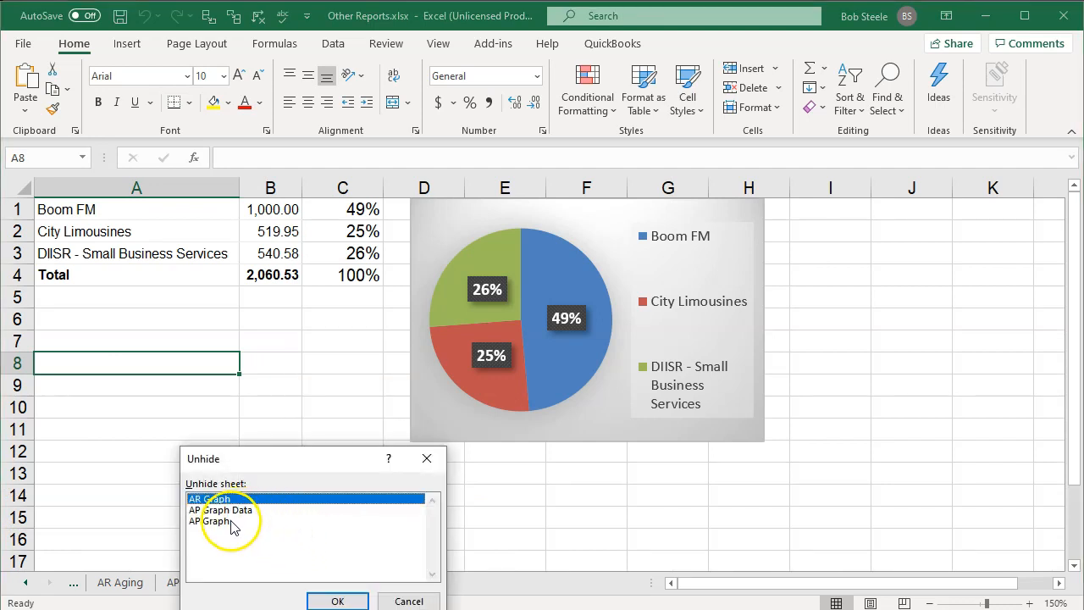
{"action": "left_click", "coordinate": [231, 522]}
{"action": "left_click", "coordinate": [236, 500]}
{"action": "left_click", "coordinate": [326, 597]}
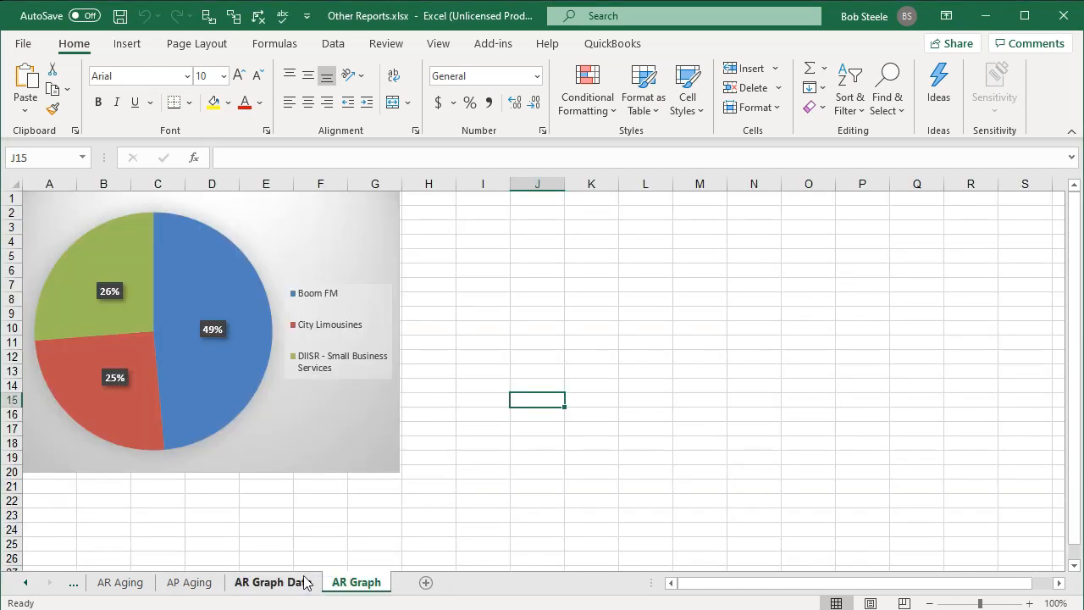
Step: Unhide the AP Graph Data and AP Graph worksheets, one after the other
{"action": "right_click", "coordinate": [305, 583]}
{"action": "left_click", "coordinate": [312, 541]}
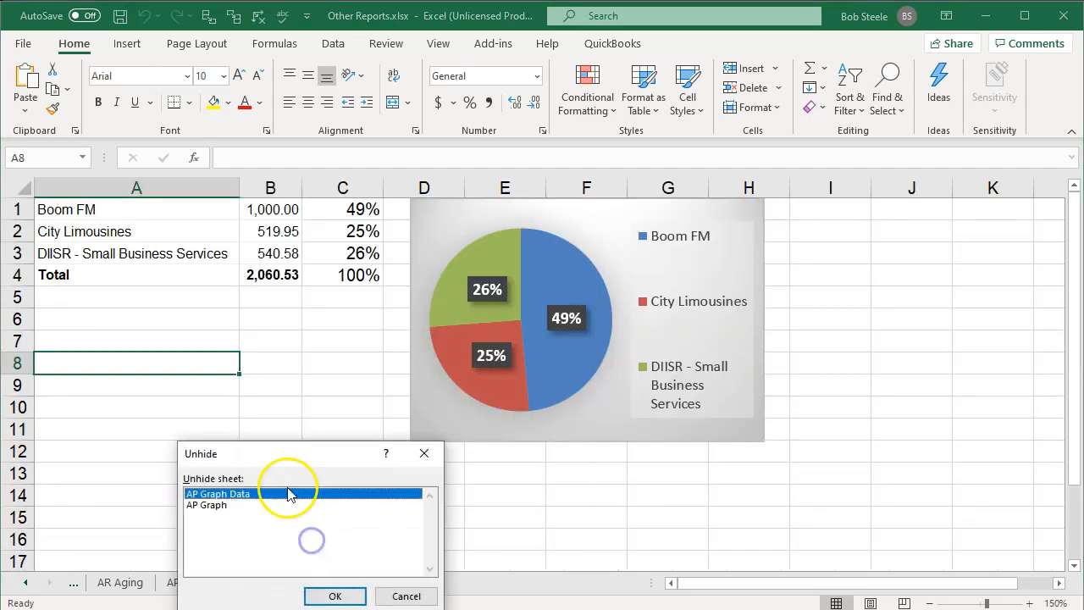
{"action": "left_click", "coordinate": [325, 593]}
{"action": "right_click", "coordinate": [333, 593]}
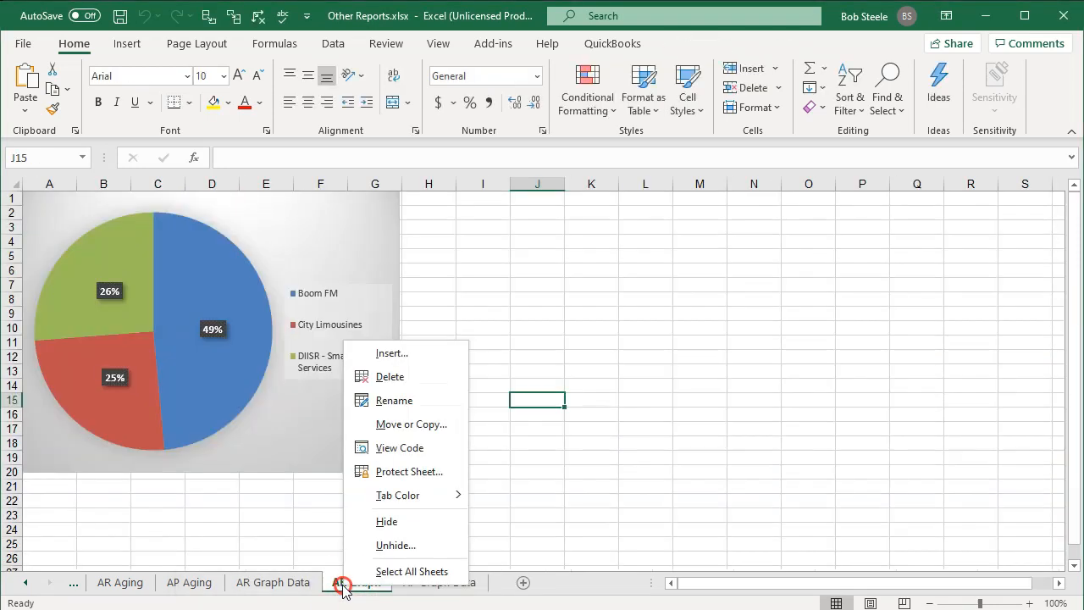
{"action": "left_click", "coordinate": [365, 542]}
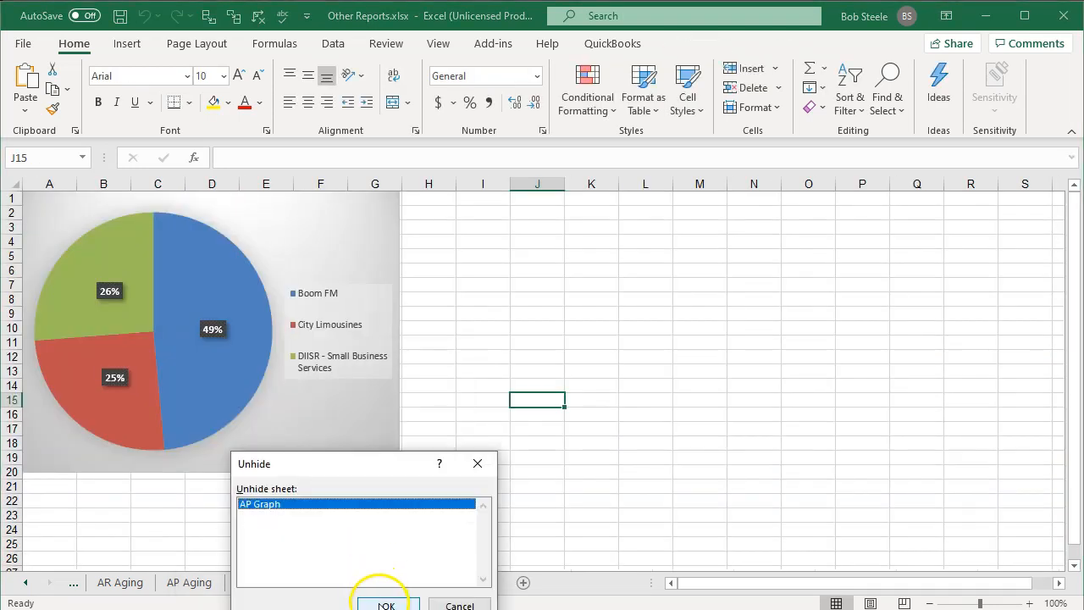
{"action": "left_click", "coordinate": [386, 605]}
Step: Insert a 2-D clustered column chart from the vendor names and amounts in A1:B2 on AP Graph Data
{"action": "left_click", "coordinate": [191, 394]}
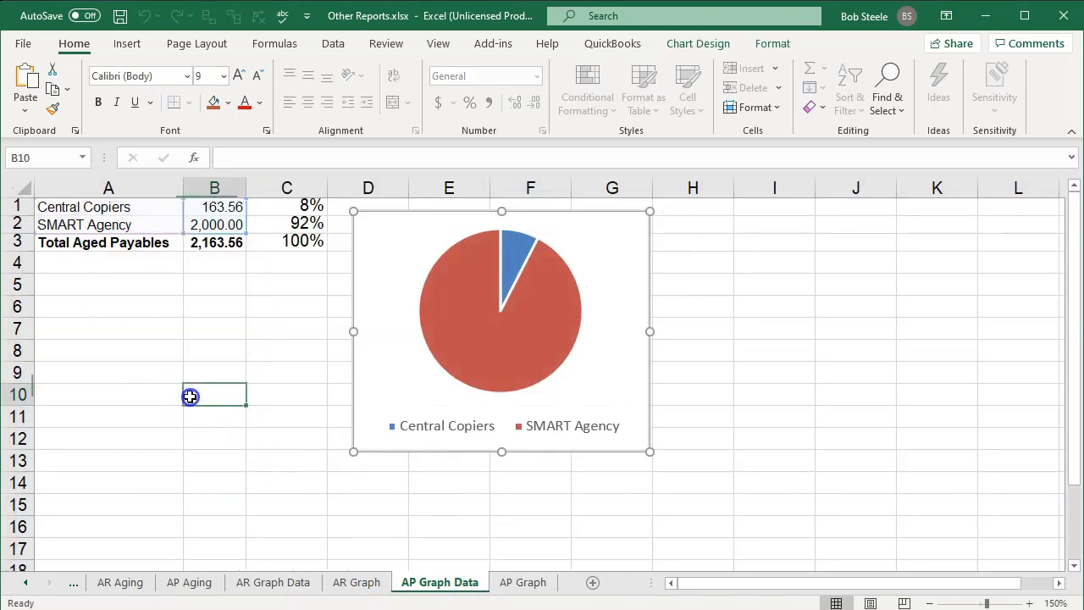
{"action": "left_click_drag", "start_coordinate": [160, 213], "coordinate": [195, 225]}
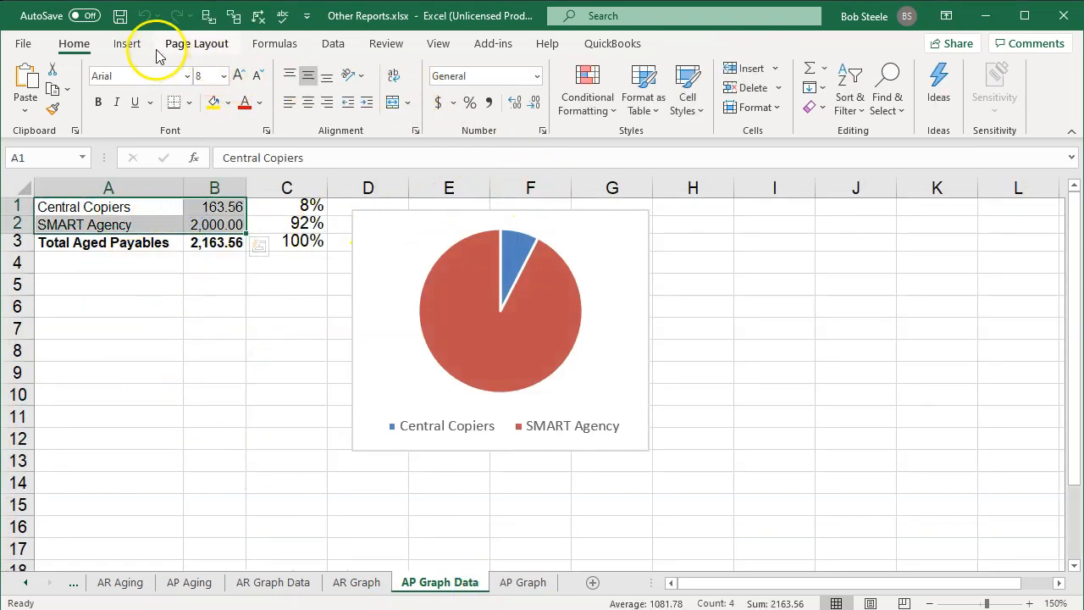
{"action": "left_click", "coordinate": [127, 43]}
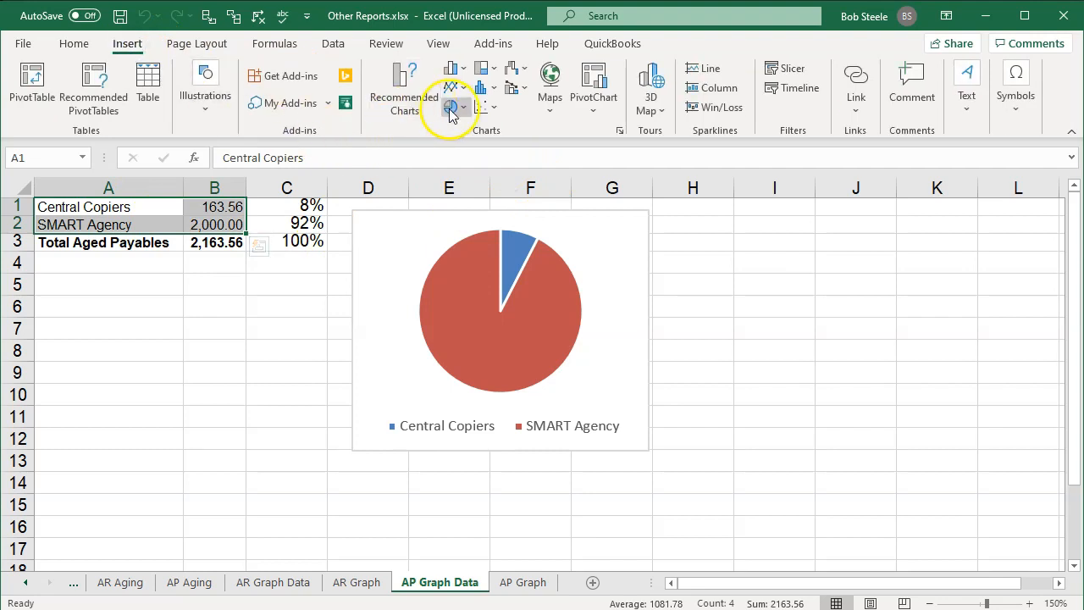
{"action": "left_click", "coordinate": [449, 81]}
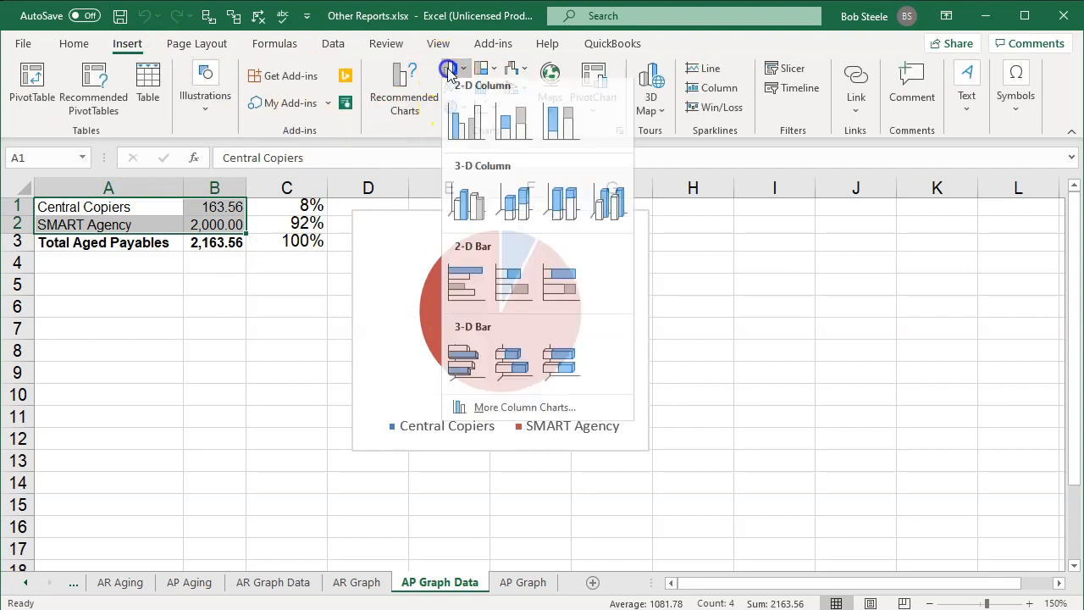
{"action": "left_click", "coordinate": [463, 127]}
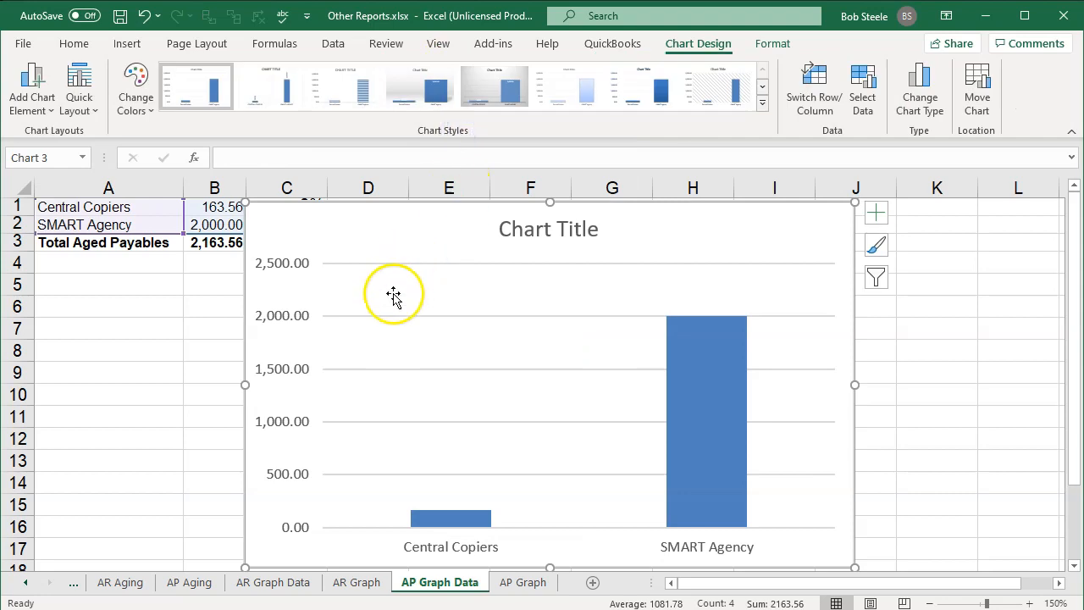
Step: Move the column chart below the vendor data beside the pie chart, shrink it to fit there, and delete its title
{"action": "left_click_drag", "start_coordinate": [387, 242], "coordinate": [190, 270]}
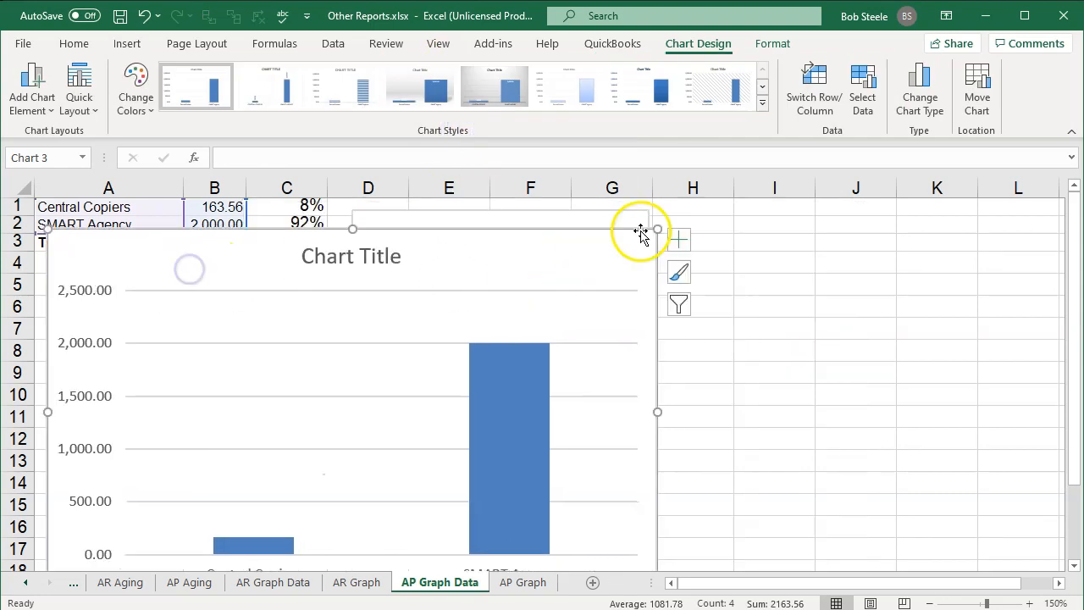
{"action": "left_click_drag", "start_coordinate": [657, 228], "coordinate": [317, 321]}
{"action": "left_click", "coordinate": [197, 350]}
{"action": "left_click", "coordinate": [220, 363]}
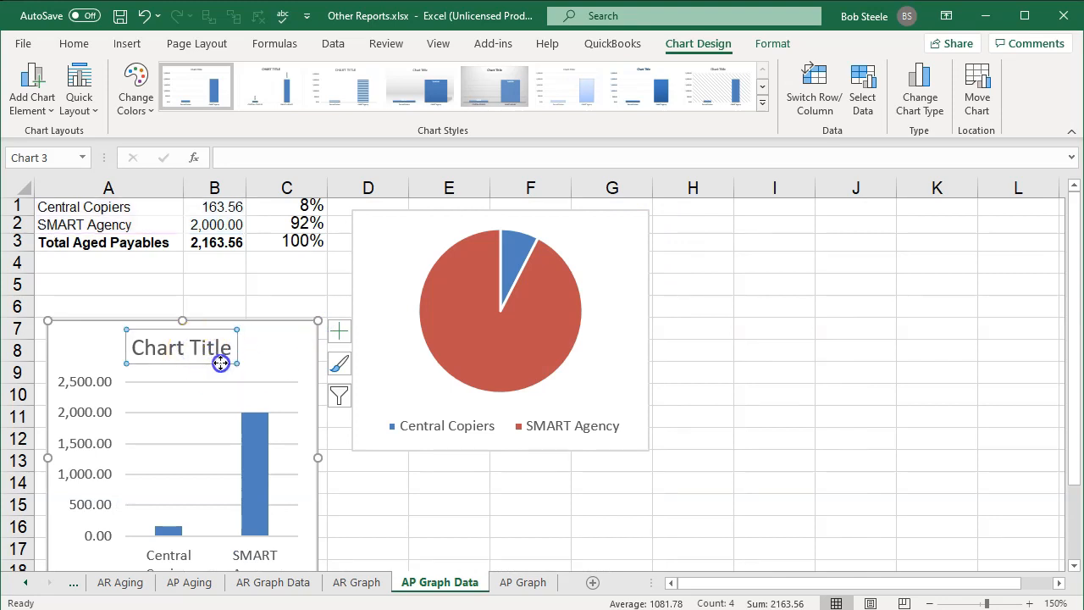
{"action": "key", "text": "Delete"}
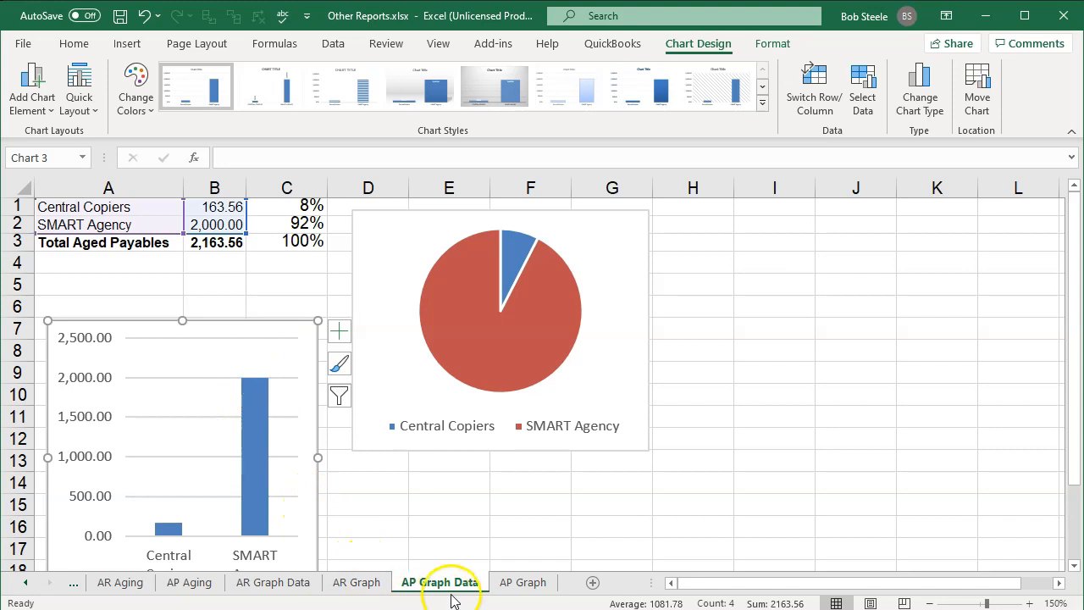
Step: Paste a copy of the column chart onto the AP Graph worksheet, below the pie chart
{"action": "left_click", "coordinate": [501, 591]}
{"action": "left_click", "coordinate": [364, 490]}
{"action": "key", "text": "ctrl+v"}
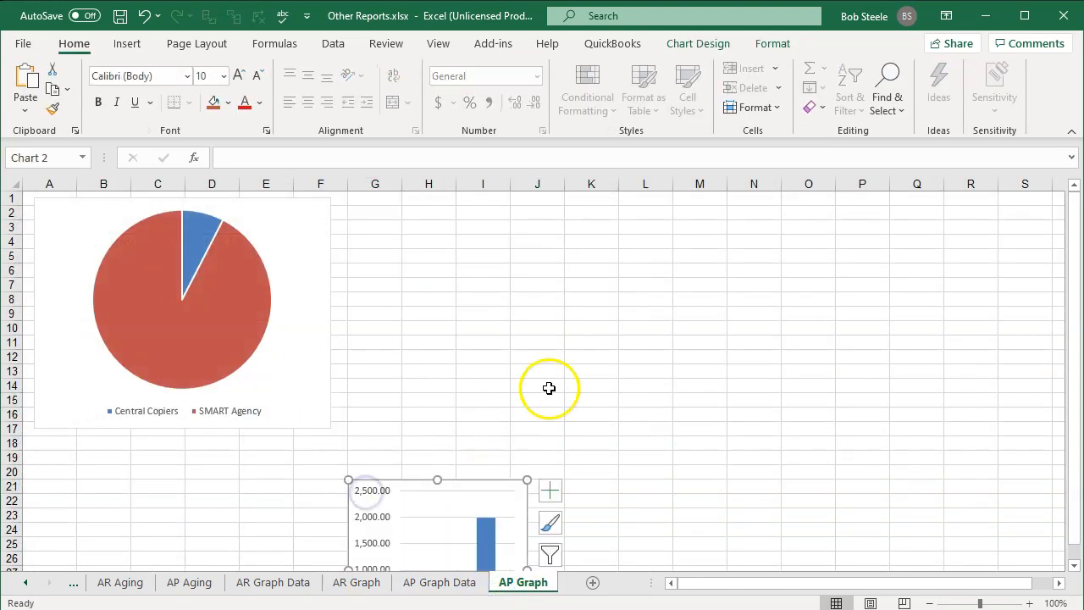
Step: In Page Layout view, move the pasted column chart directly under the pie chart and enlarge it to nearly the pie chart's width
{"action": "scroll", "coordinate": [1017, 543], "scroll_direction": "down", "scroll_amount": 2}
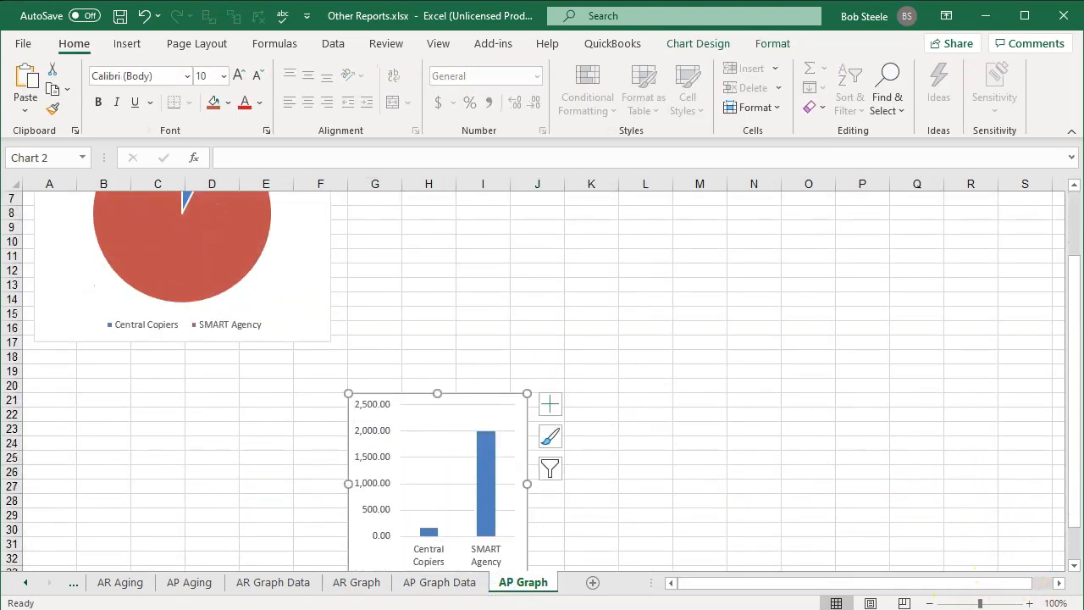
{"action": "left_click", "coordinate": [904, 603]}
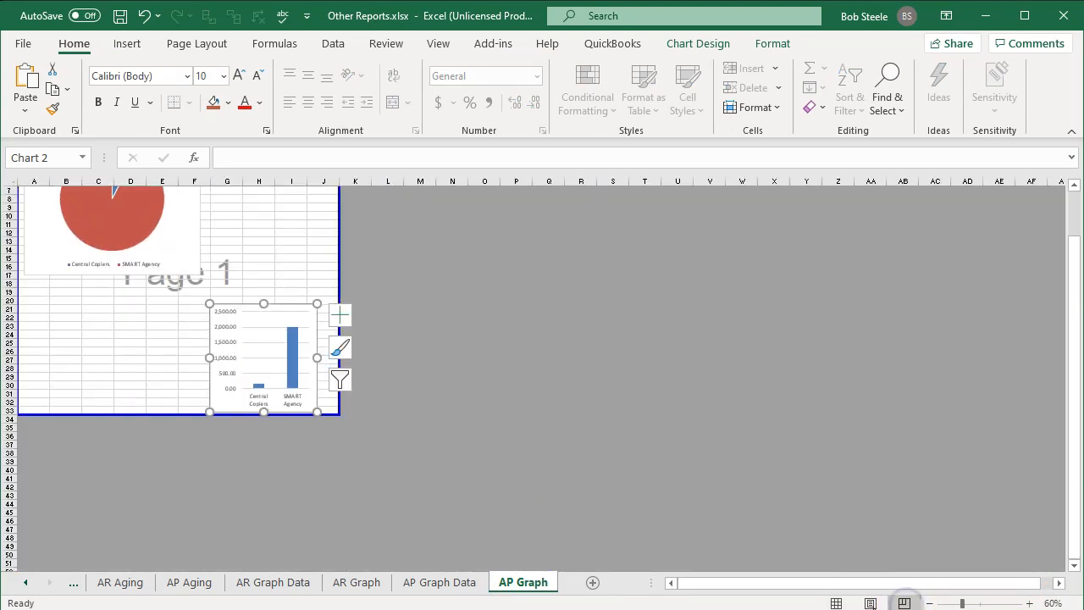
{"action": "left_click", "coordinate": [871, 602]}
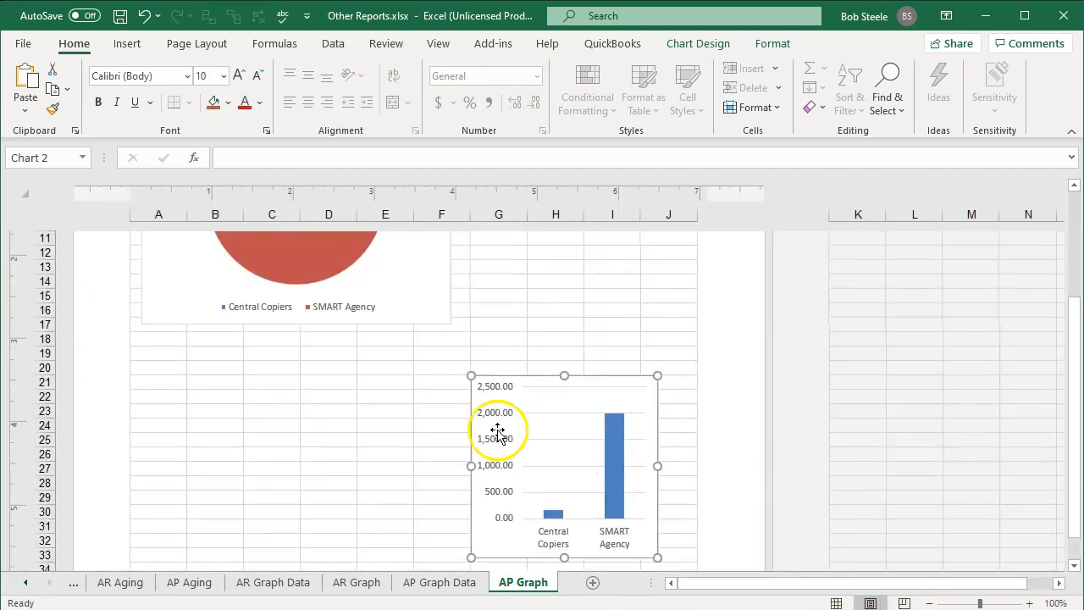
{"action": "left_click_drag", "start_coordinate": [475, 551], "coordinate": [149, 503]}
{"action": "left_click_drag", "start_coordinate": [326, 514], "coordinate": [427, 553]}
{"action": "mouse_move", "coordinate": [416, 404]}
{"action": "left_mouse_down"}
{"action": "mouse_move", "coordinate": [433, 404]}
{"action": "mouse_move", "coordinate": [423, 401]}
{"action": "left_mouse_up"}
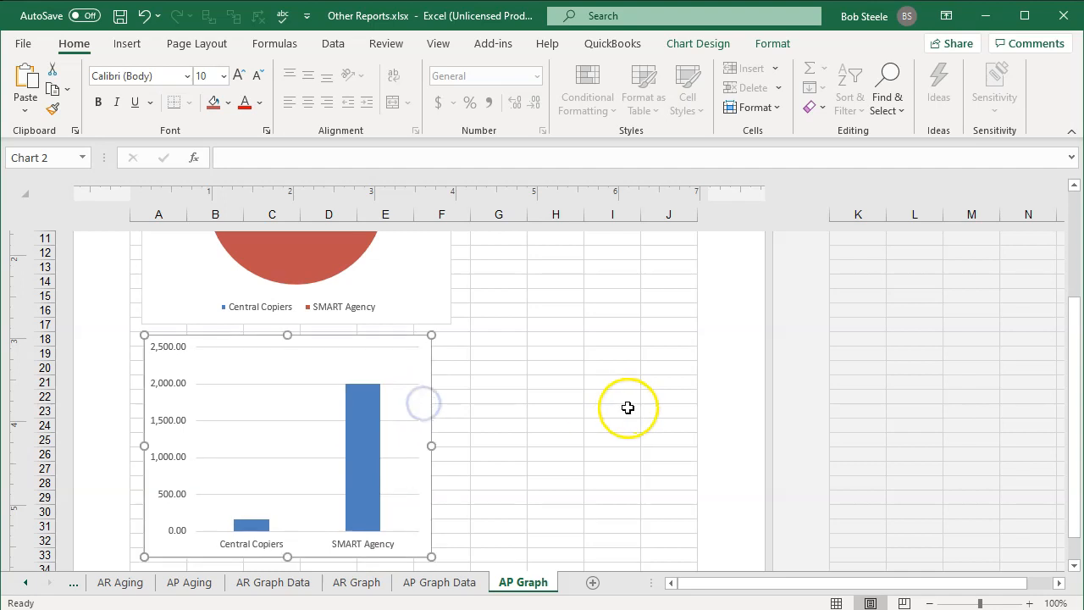
Step: Return the AP Graph worksheet to Normal view and go back to cell H6 on the AP Graph Data worksheet
{"action": "scroll", "coordinate": [661, 440], "scroll_direction": "up", "scroll_amount": 5}
{"action": "left_click", "coordinate": [835, 602]}
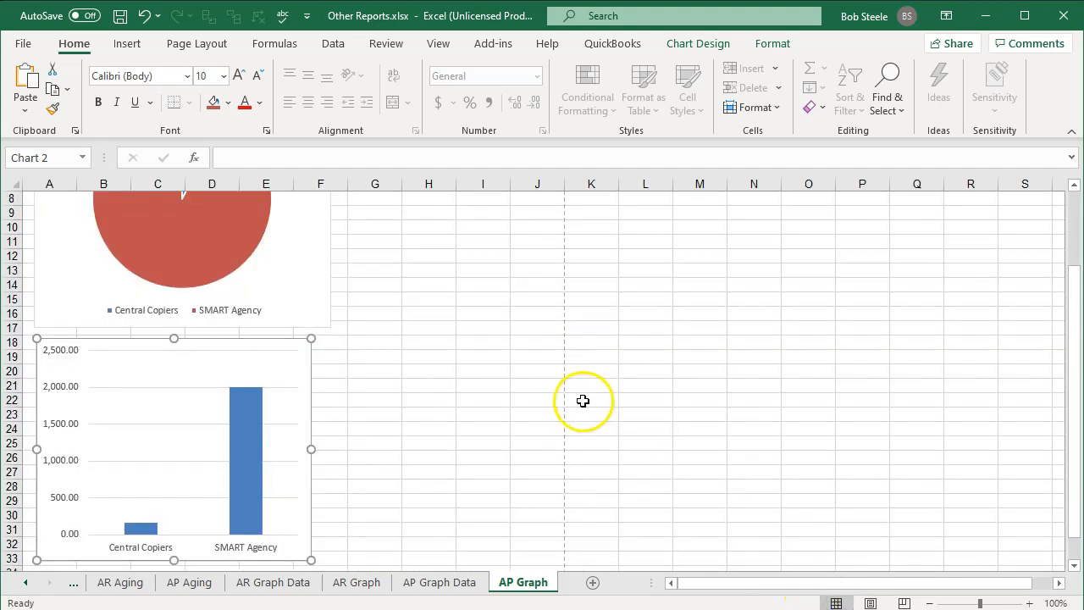
{"action": "scroll", "coordinate": [582, 399], "scroll_direction": "up", "scroll_amount": 4}
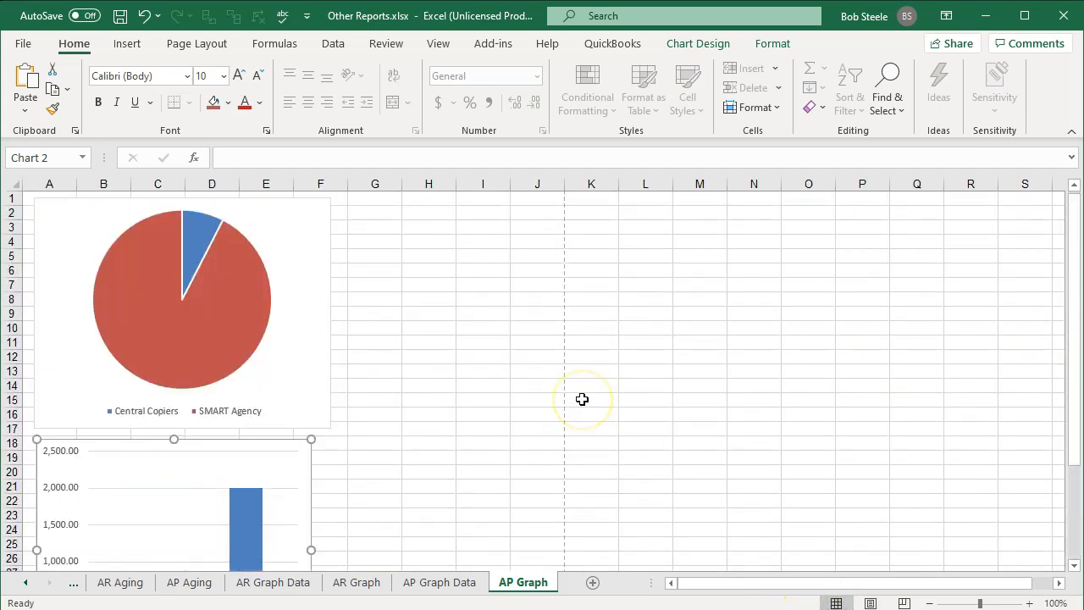
{"action": "left_click", "coordinate": [439, 582]}
{"action": "left_click", "coordinate": [715, 312]}
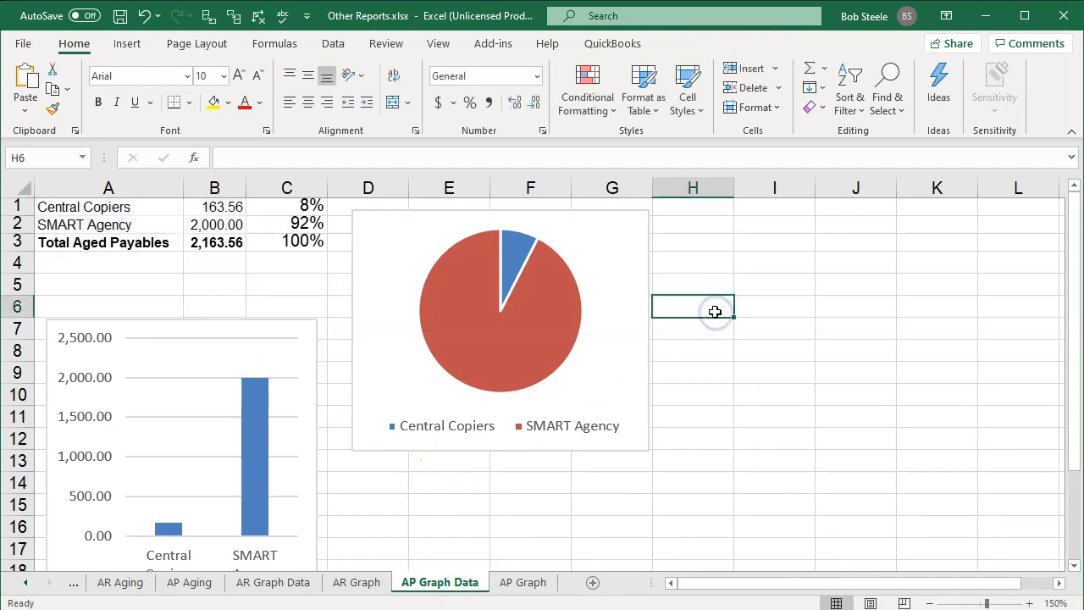